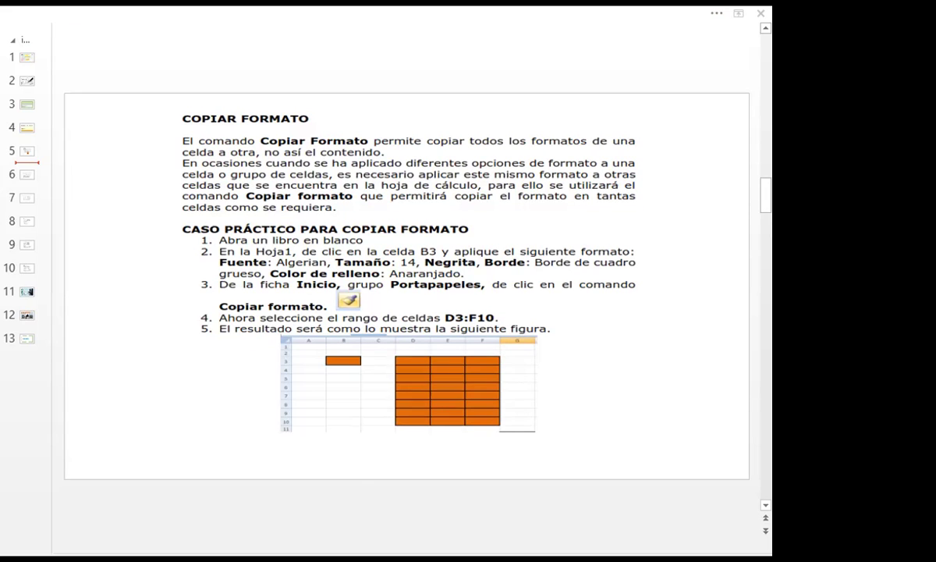
Switch to the Excel workbook and inspect the formatting of the orange cell C3 against a plain cell
key(alt+Tab)
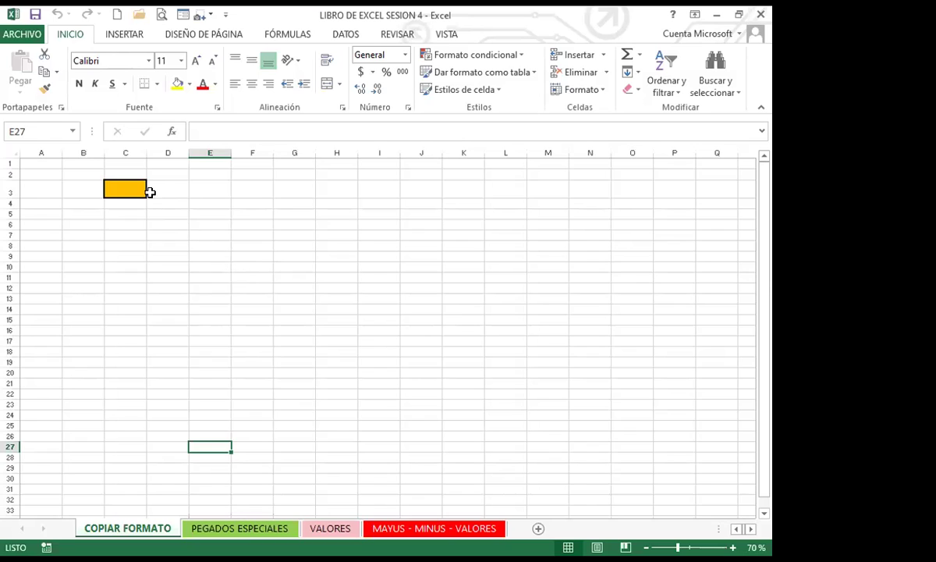
click(126, 186)
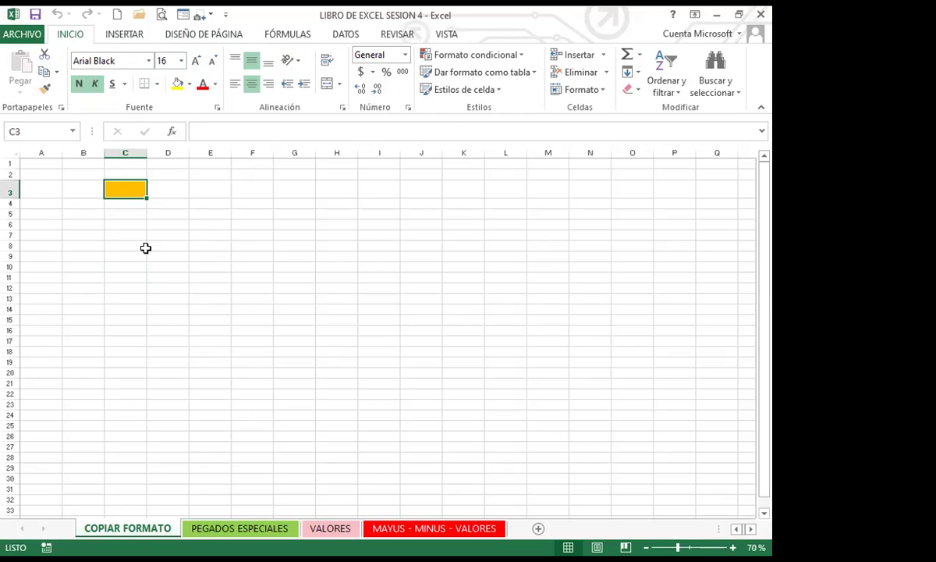
click(121, 234)
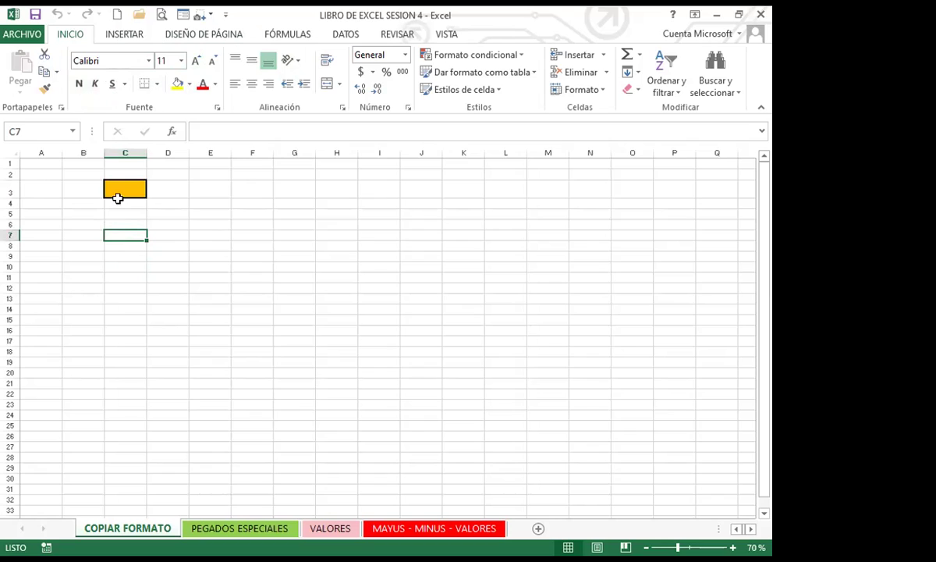
click(121, 177)
click(122, 195)
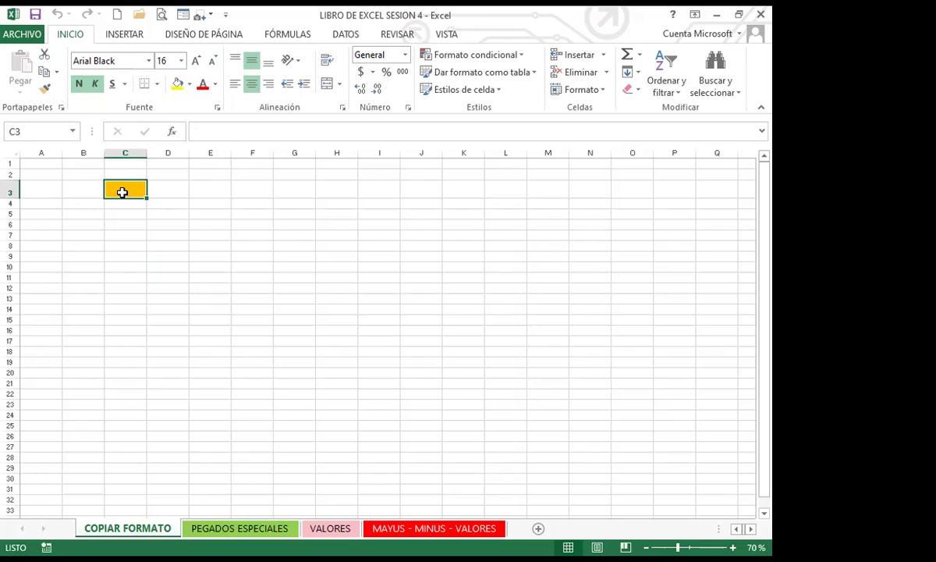
Enter SALUDO in the orange cell C3 and widen column C to fit the word
click(93, 84)
click(252, 88)
click(80, 83)
text(SALUDO)
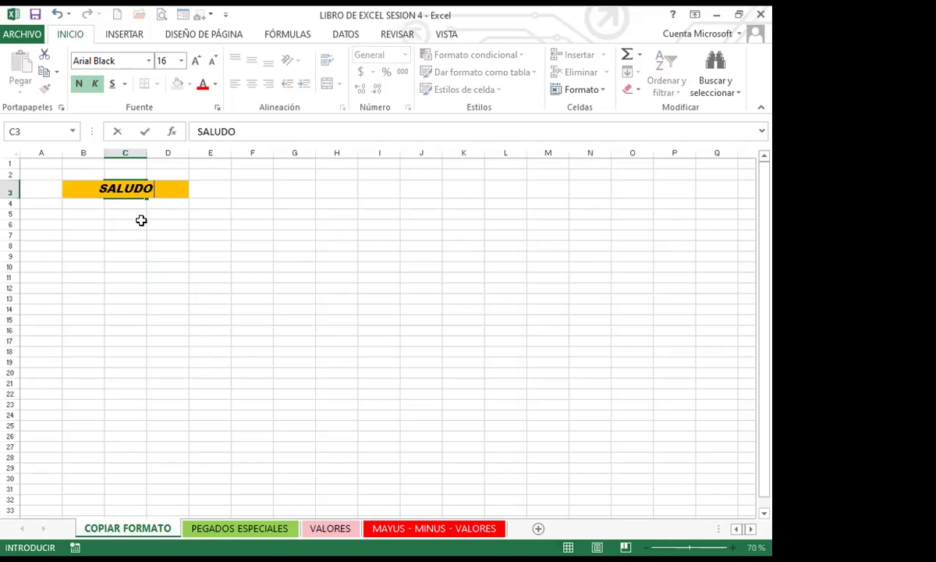
click(134, 224)
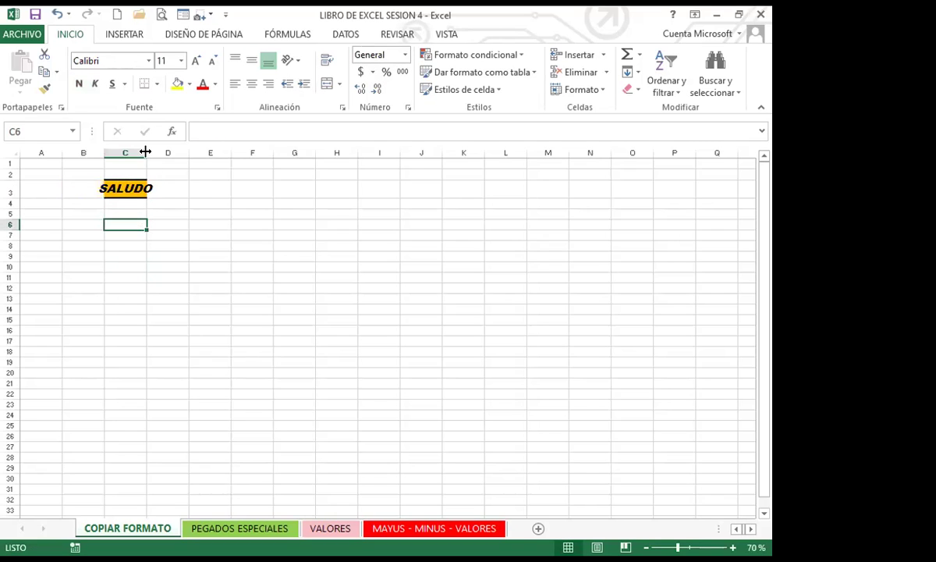
drag(145, 152, 157, 152)
click(117, 232)
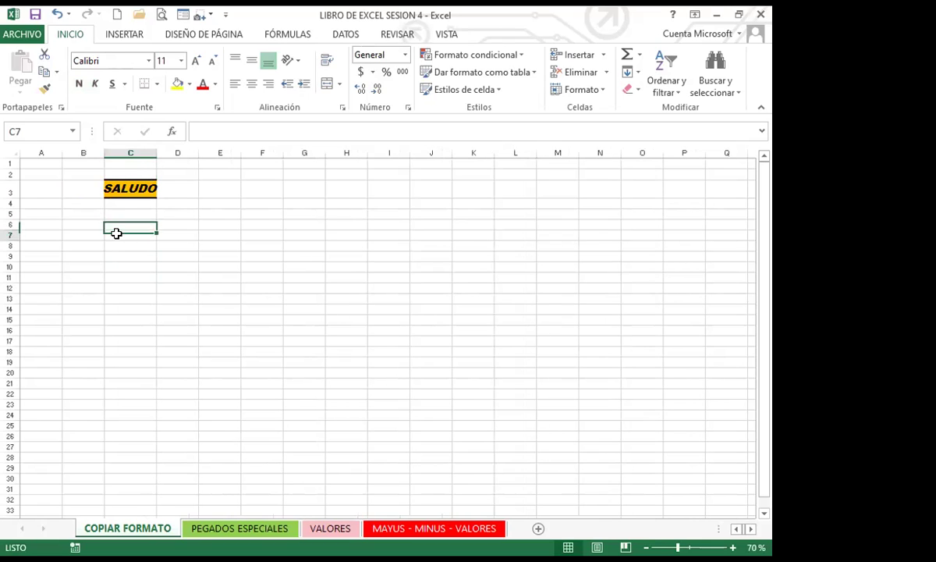
Check the font, style and alignment settings of the SALUDO cell against the plain cells below it
click(128, 189)
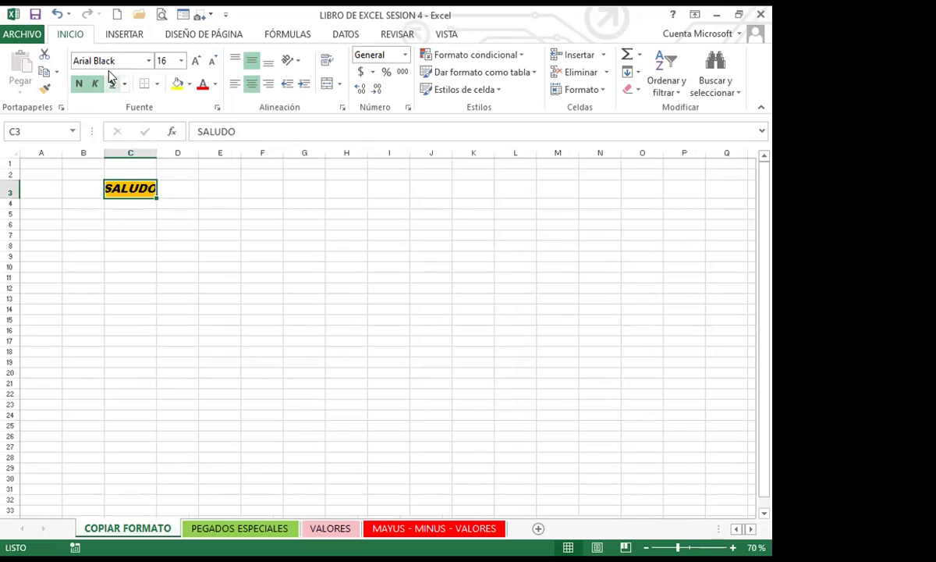
click(251, 84)
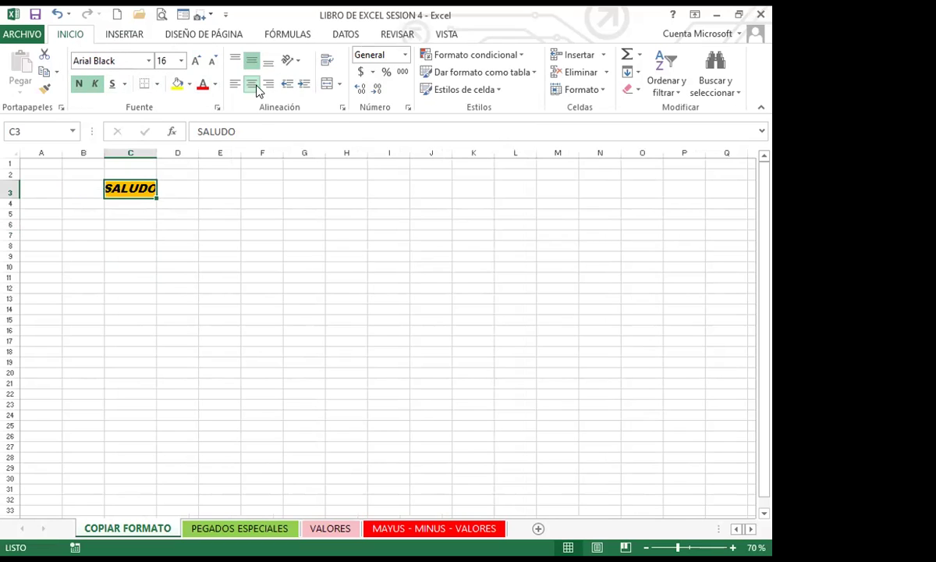
click(134, 244)
click(138, 202)
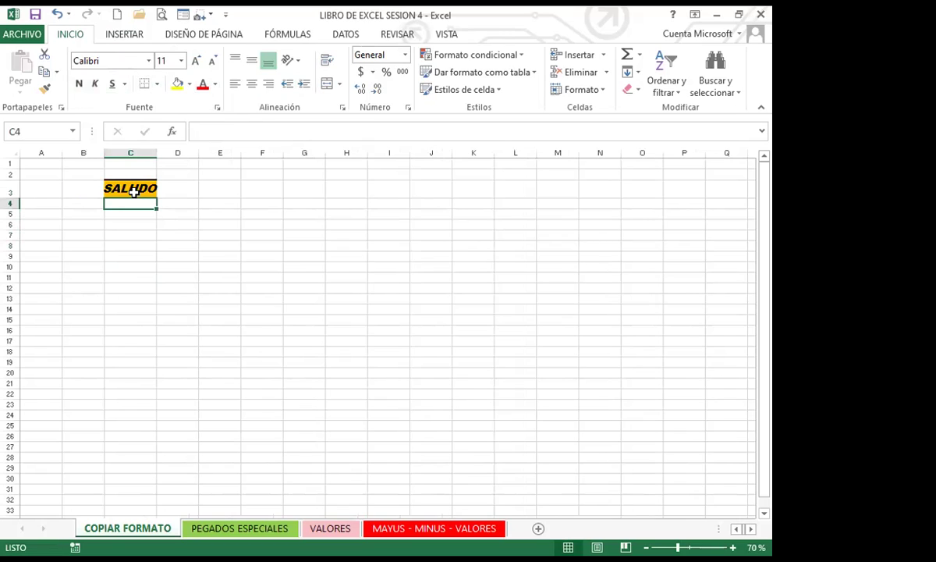
click(137, 188)
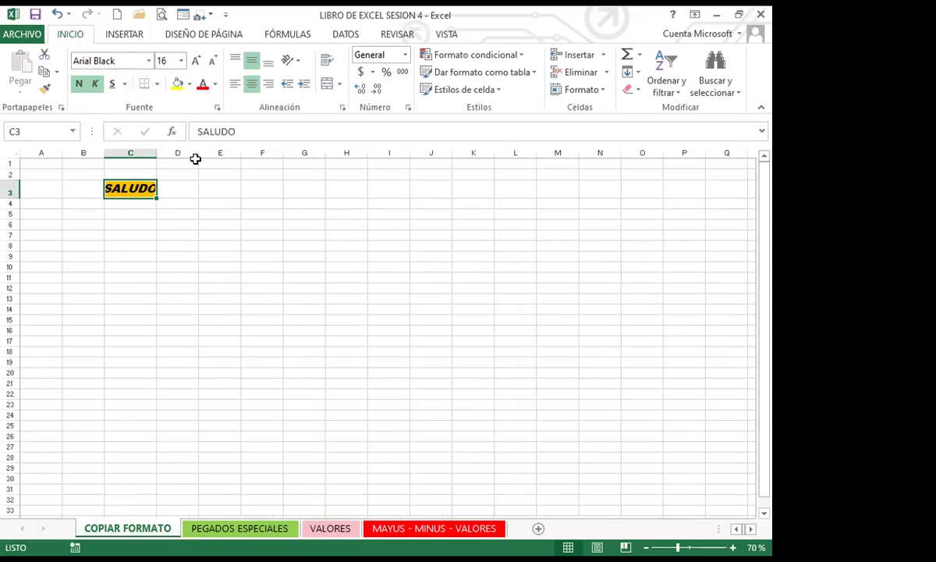
click(121, 204)
Copy only the format of the SALUDO cell C3 to cell G3
click(123, 189)
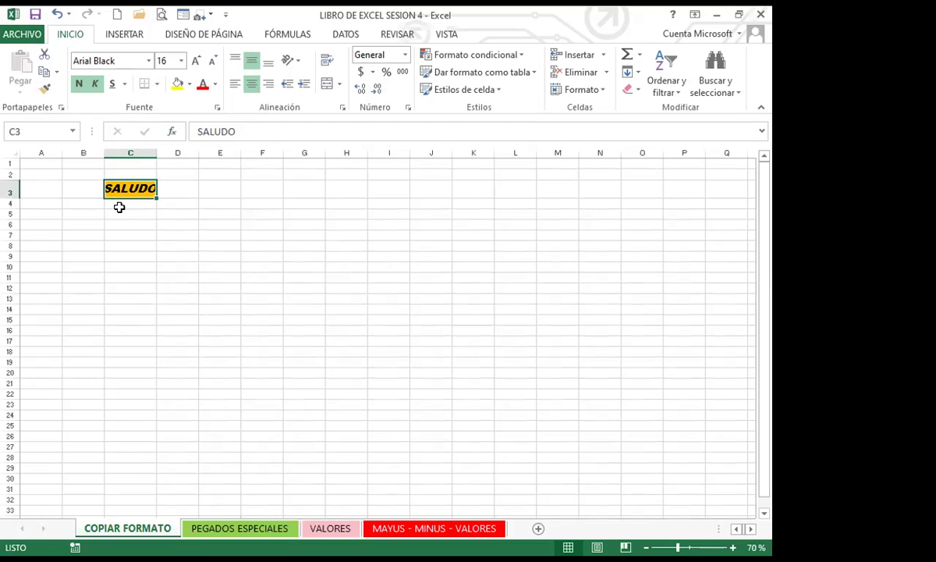
click(44, 88)
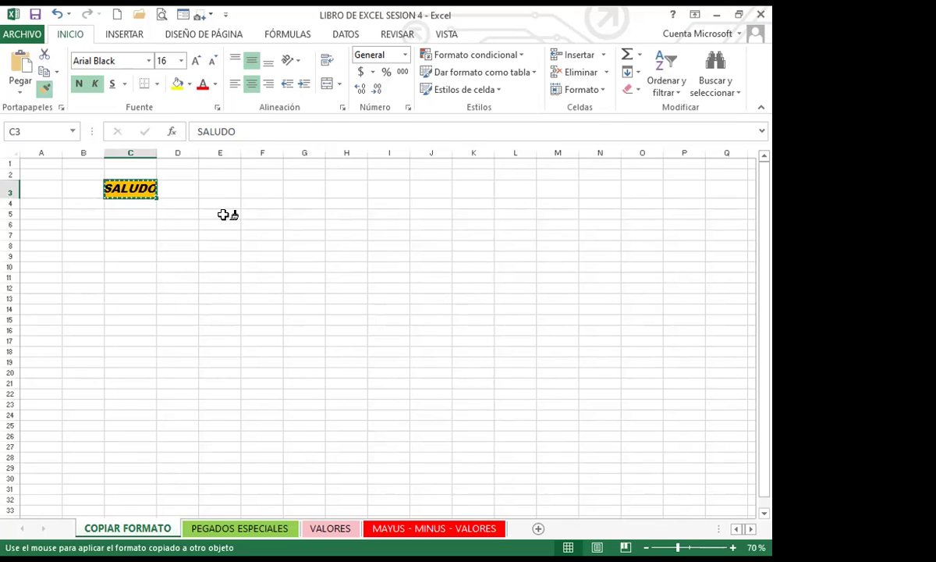
click(293, 190)
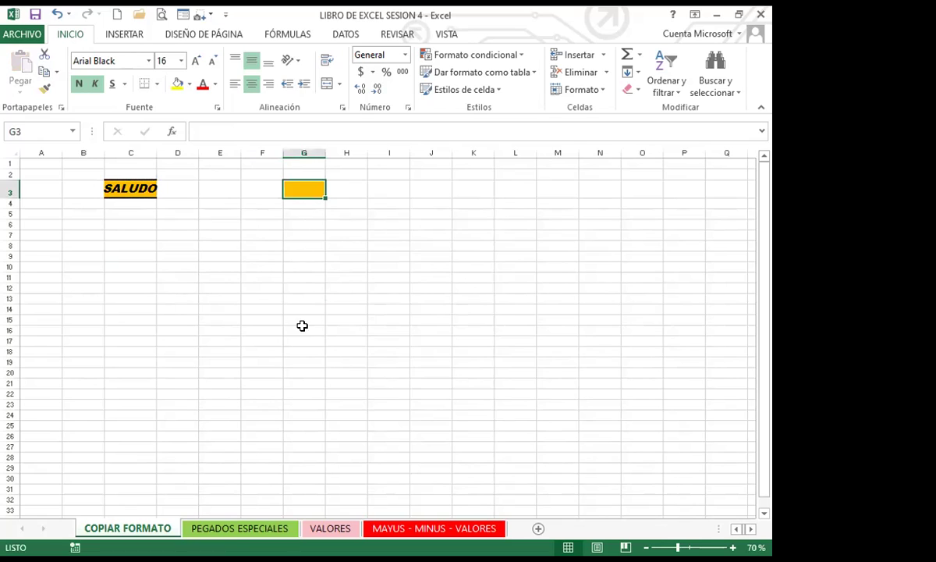
click(381, 341)
key(Up)
key(Up)
key(Up)
key(Up)
key(Up)
key(Up)
key(Up)
click(428, 341)
click(304, 305)
click(220, 299)
click(305, 297)
drag(386, 289, 373, 304)
click(304, 288)
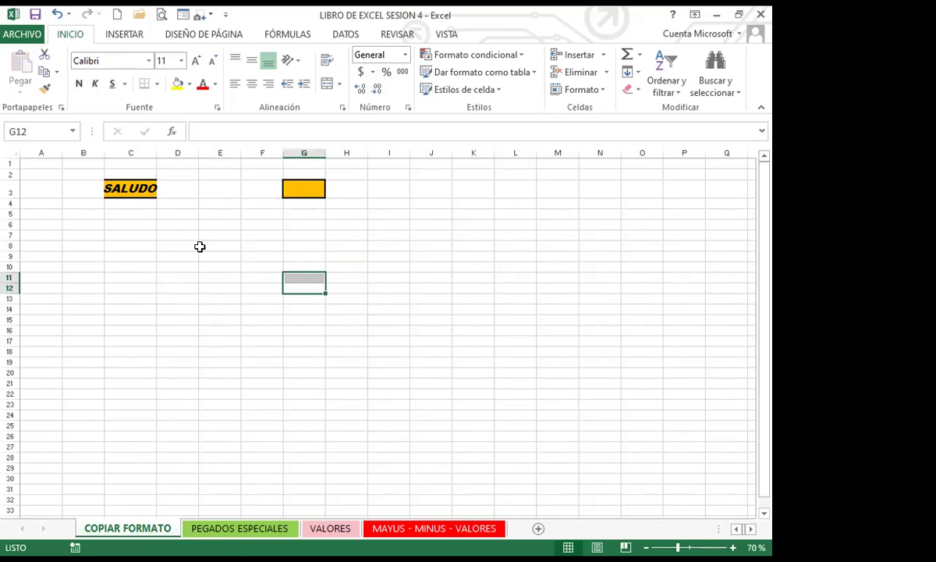
click(186, 246)
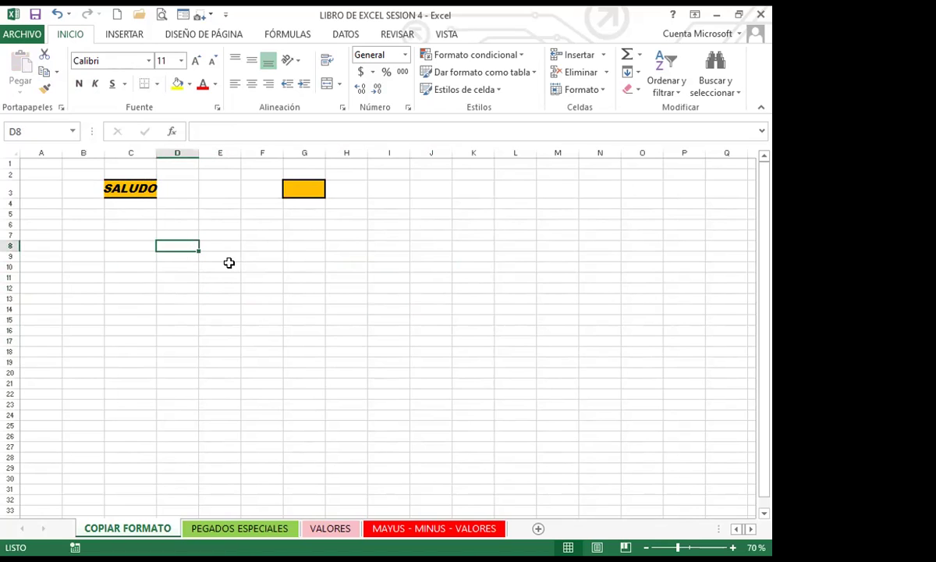
click(291, 267)
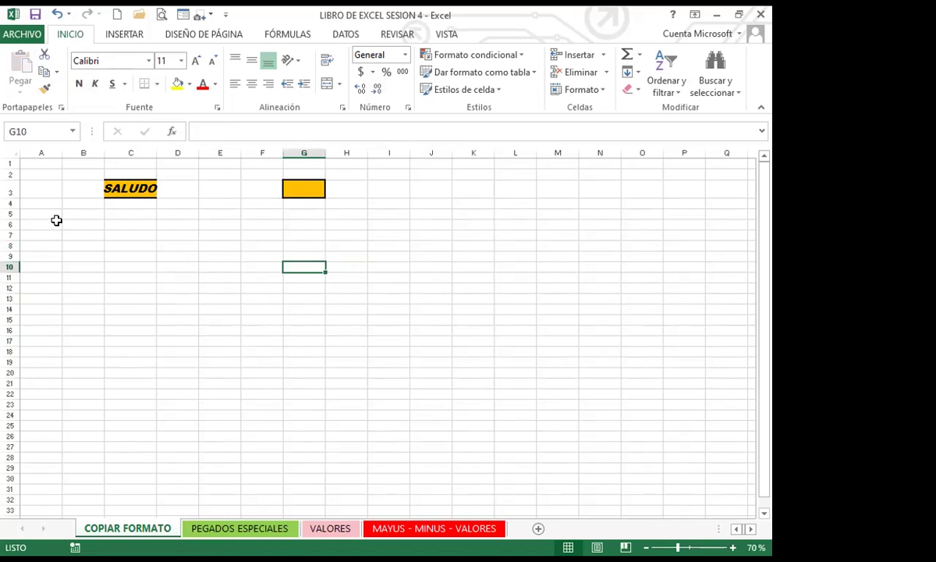
click(264, 297)
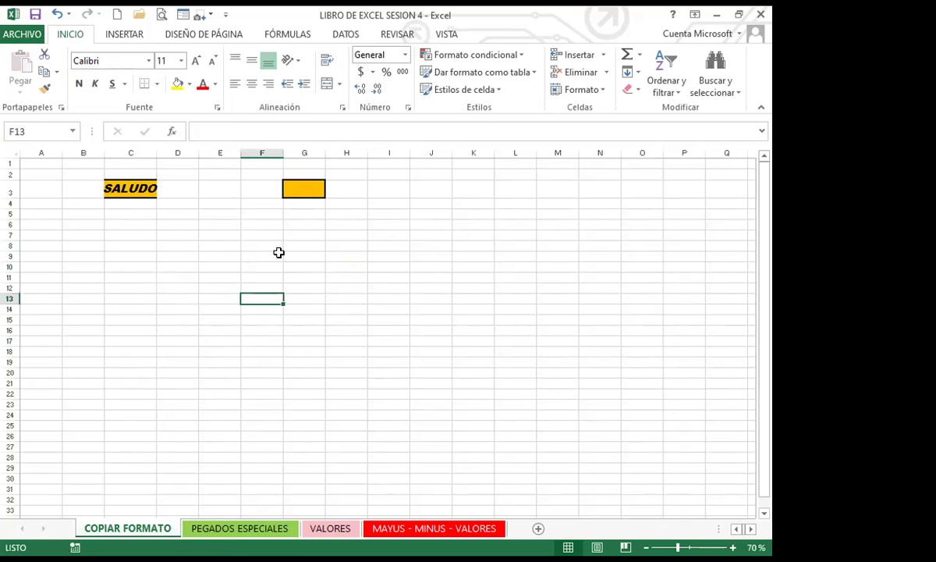
Copy the format of the SALUDO cell C3 to the range D12:I23 with the format painter
click(109, 184)
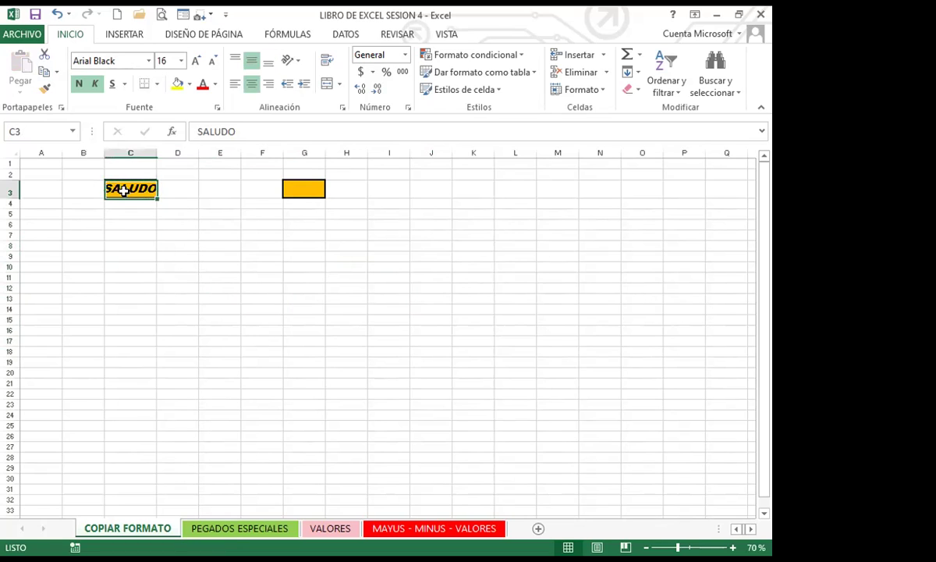
click(44, 89)
mouse_move(173, 290)
mouse_down()
mouse_move(313, 302)
mouse_move(397, 357)
mouse_move(394, 407)
mouse_up()
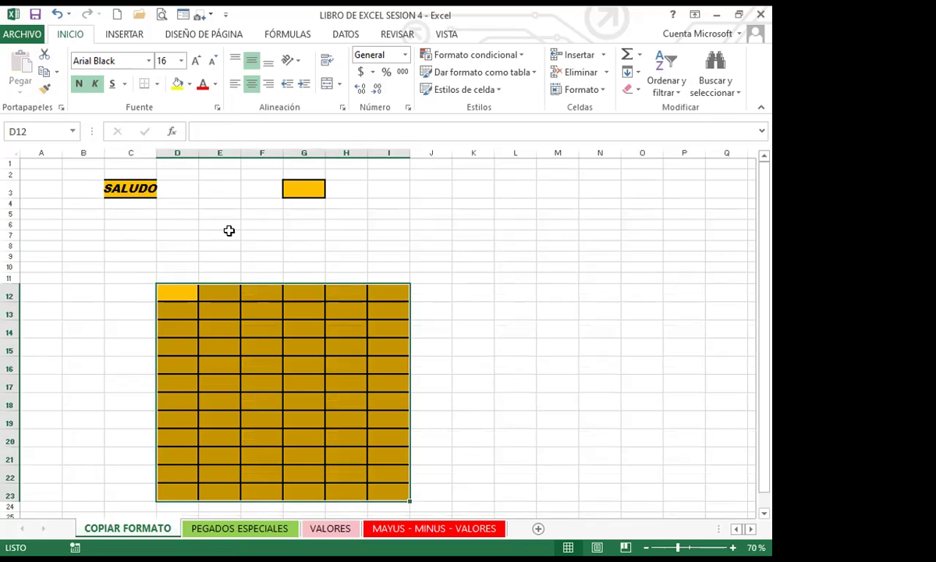
Examine the individual cells of the formatted block D12:I23, going through column D
scroll(125, 312, down, 2)
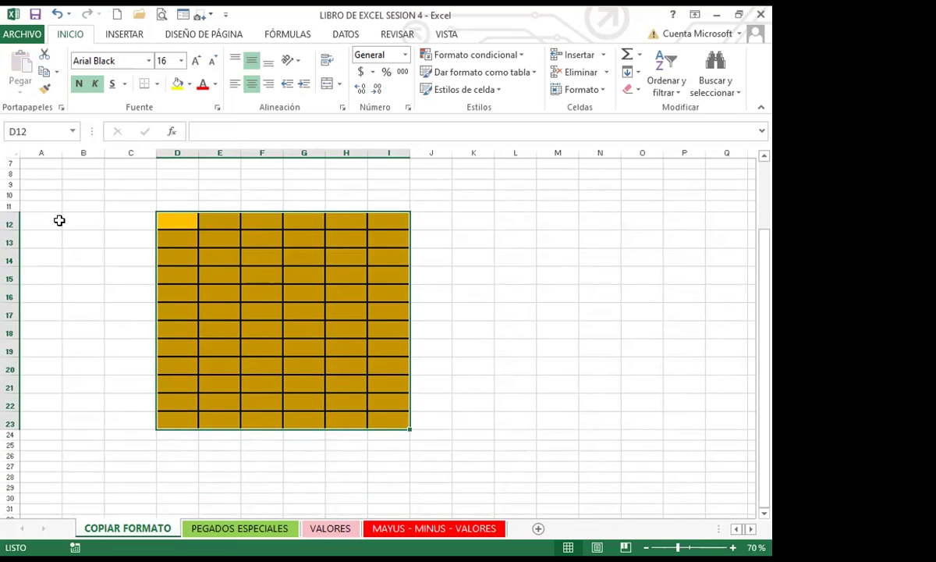
click(254, 290)
click(181, 237)
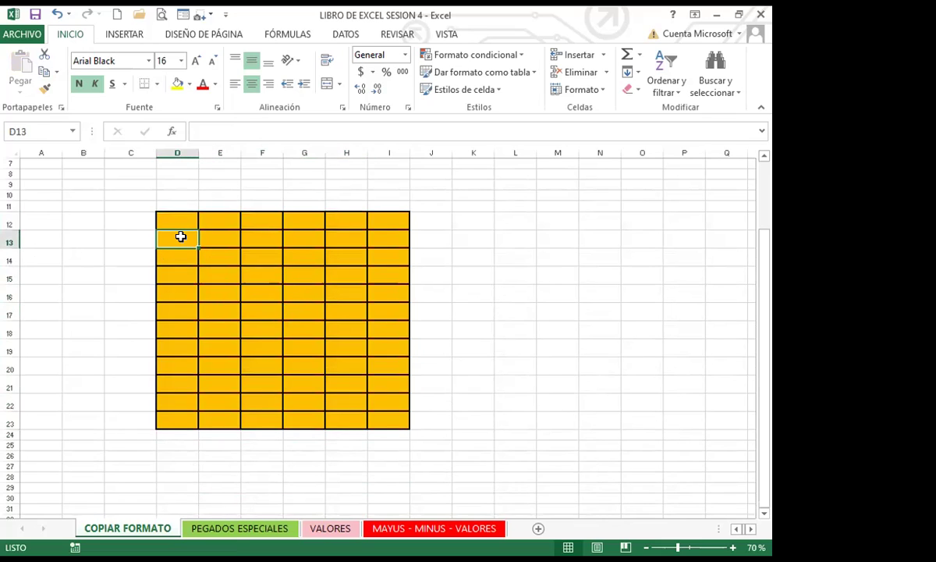
key(Down)
key(Down)
key(Down)
key(Down)
key(Down)
key(Down)
key(Down)
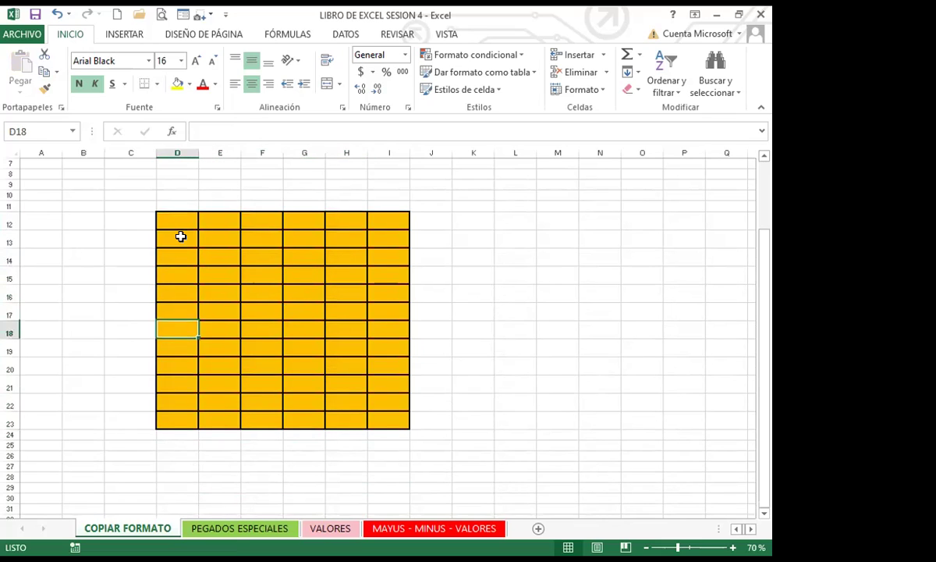
key(Down)
key(Down)
key(Down)
key(Down)
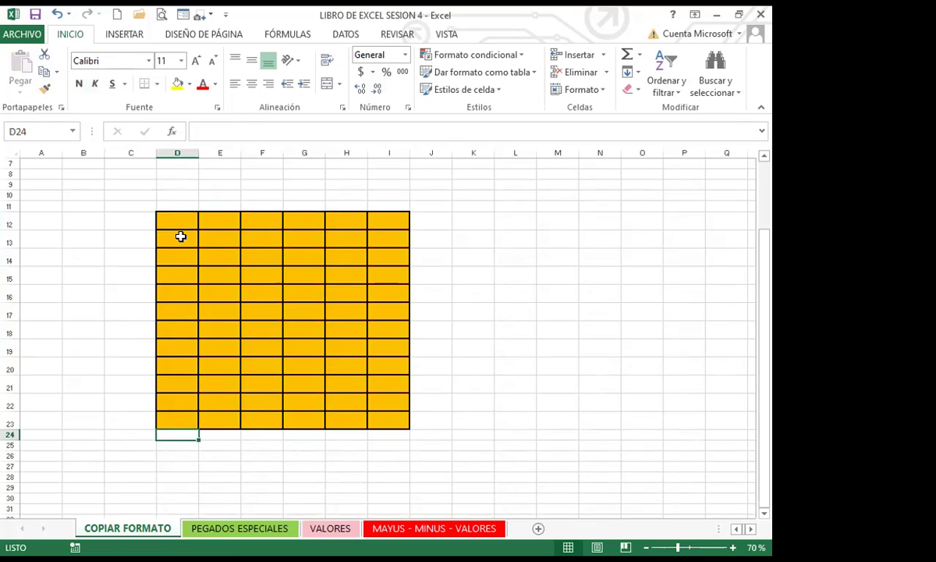
key(Up)
key(Up)
key(Up)
key(Up)
key(Up)
key(Up)
key(Up)
key(Up)
key(Up)
key(Up)
key(Up)
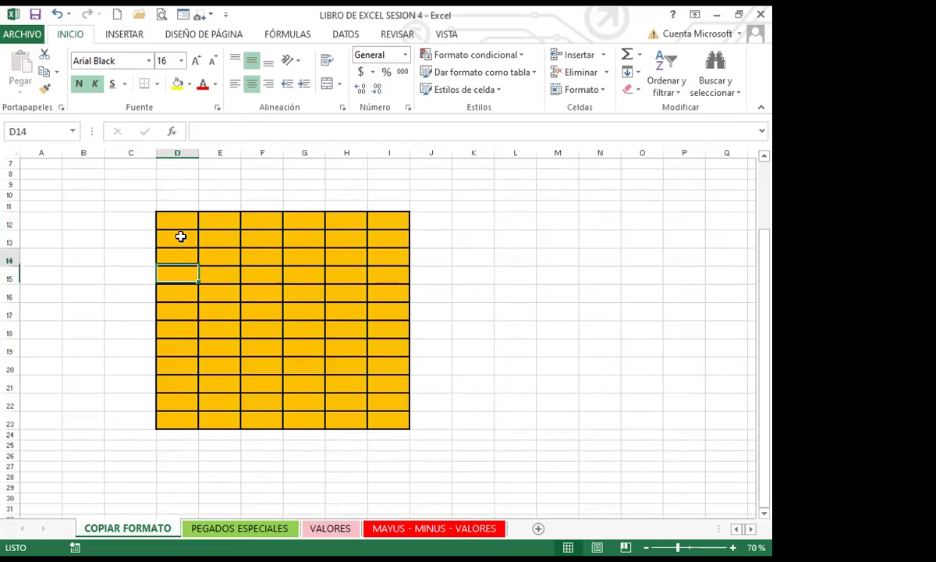
Merge and center the ranges D12:I14 and E19:G21 inside the formatted block
drag(184, 224, 378, 249)
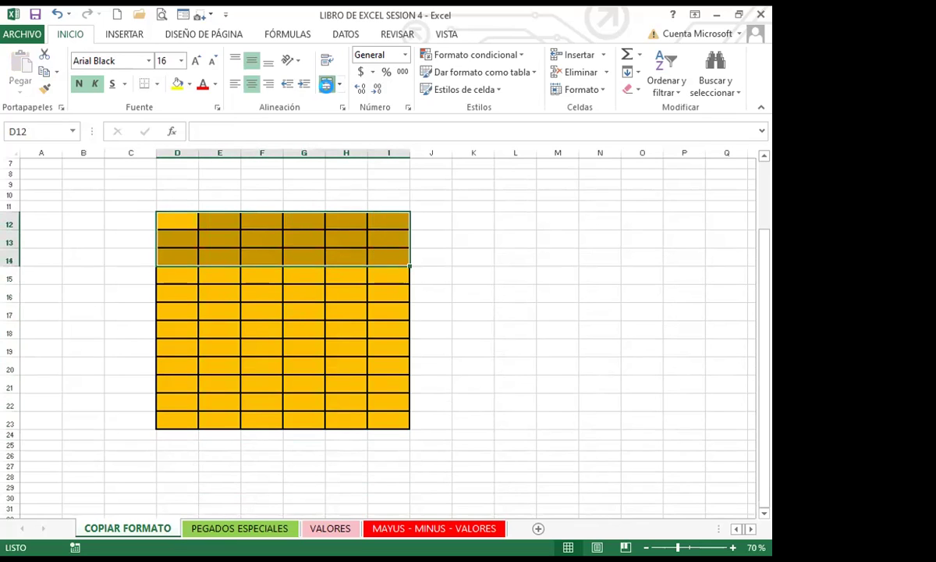
click(326, 84)
click(93, 83)
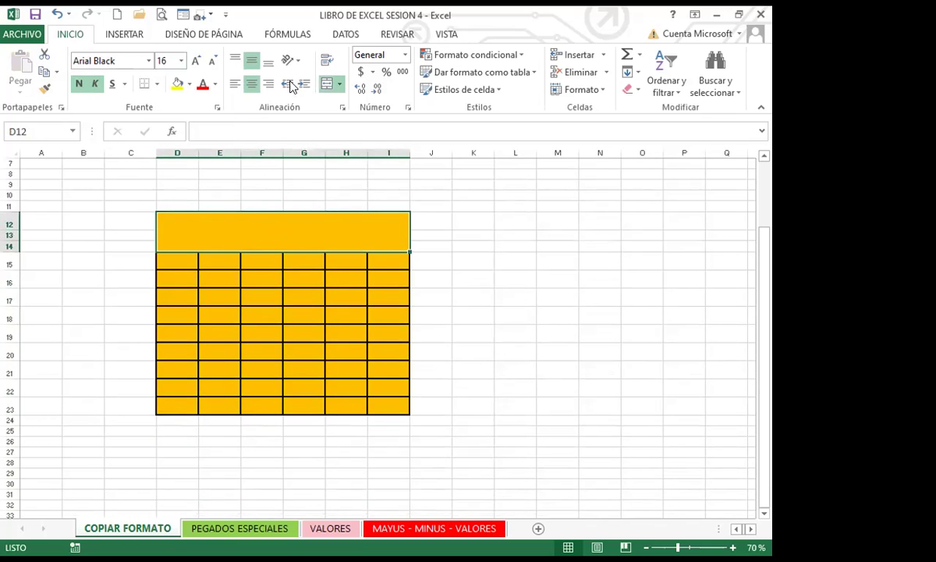
drag(207, 338, 304, 372)
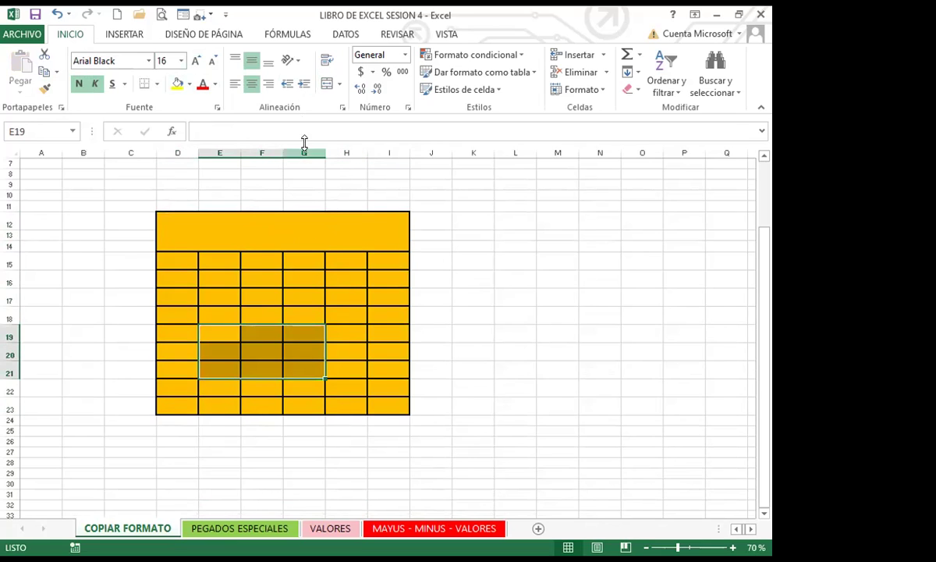
click(330, 85)
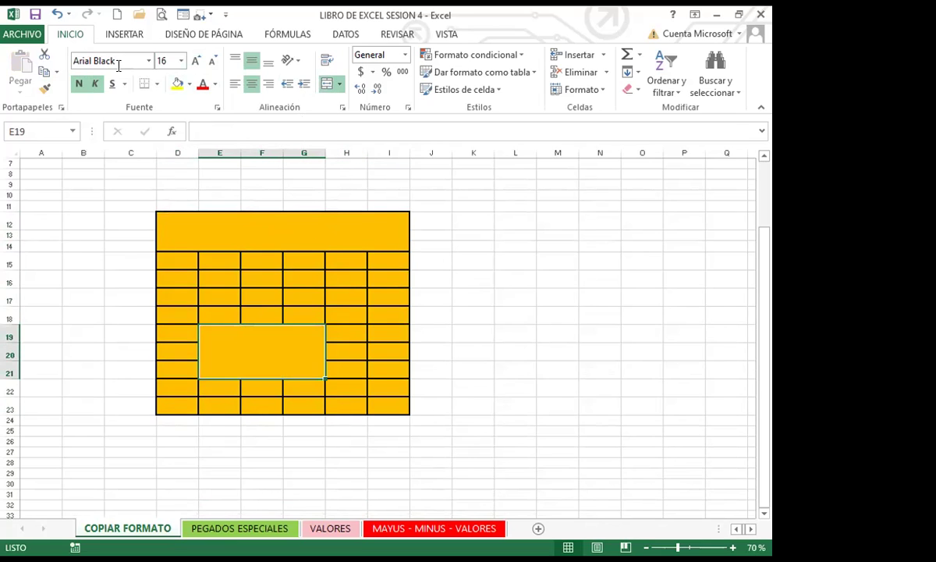
click(266, 304)
Insert blank rows above row 12 to push the formatted block further down the sheet
scroll(250, 281, up, 2)
click(270, 245)
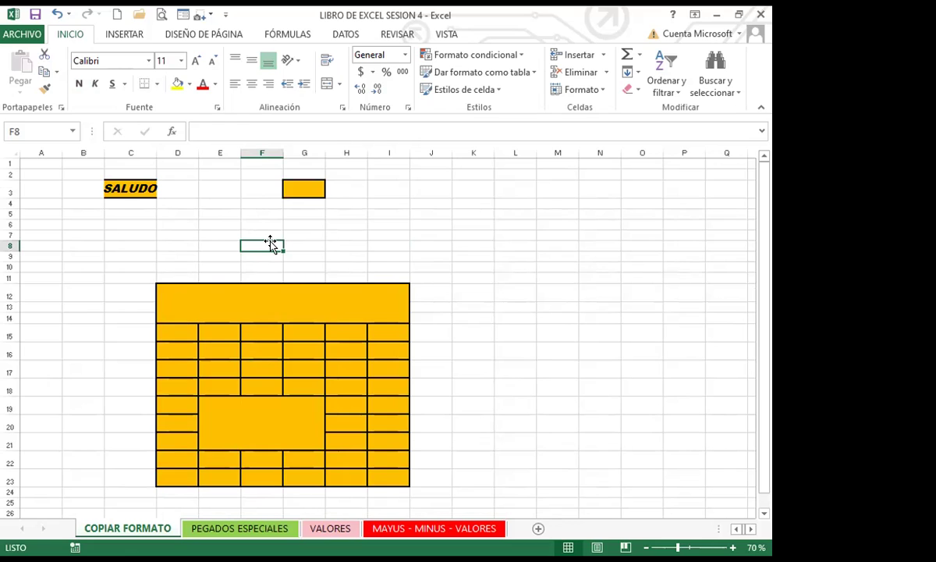
drag(7, 294, 6, 297)
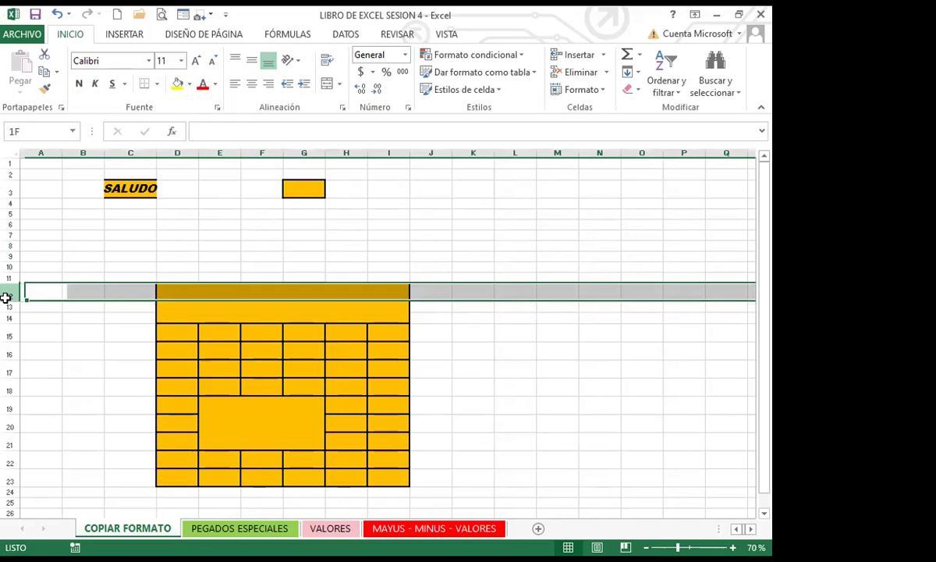
click(582, 55)
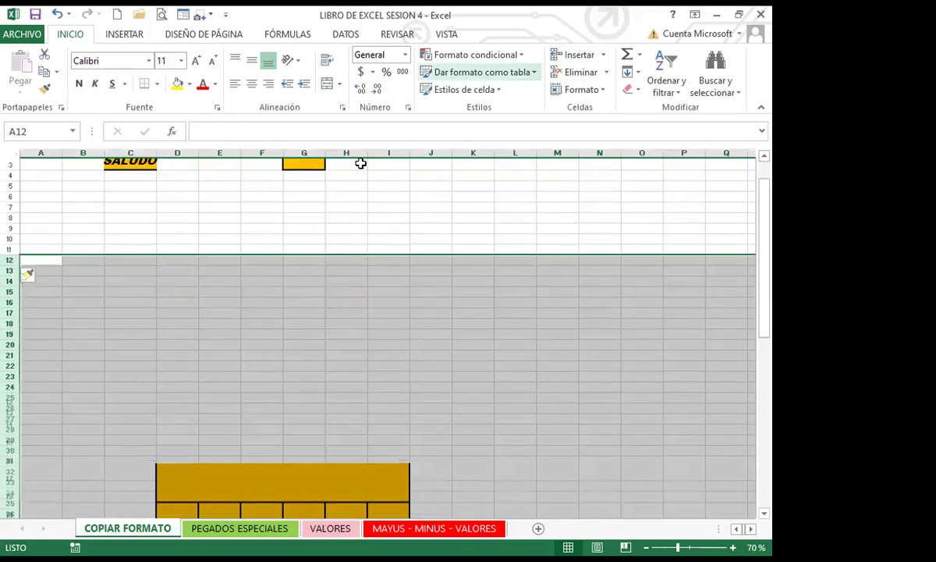
click(261, 351)
click(207, 286)
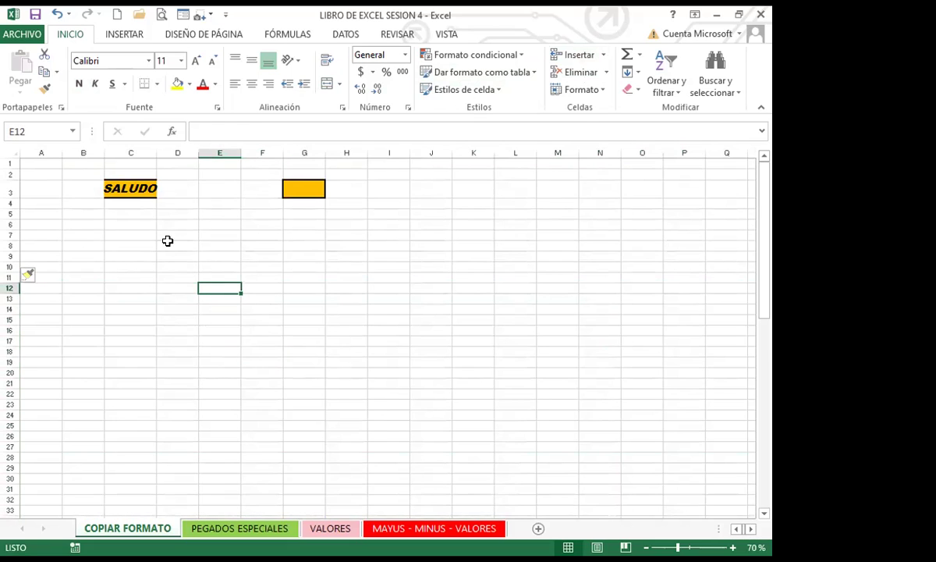
Copy the format of the SALUDO cell C3 to the ranges E7:F11, J7:K12 and C16:E24 with the format painter kept active
click(127, 187)
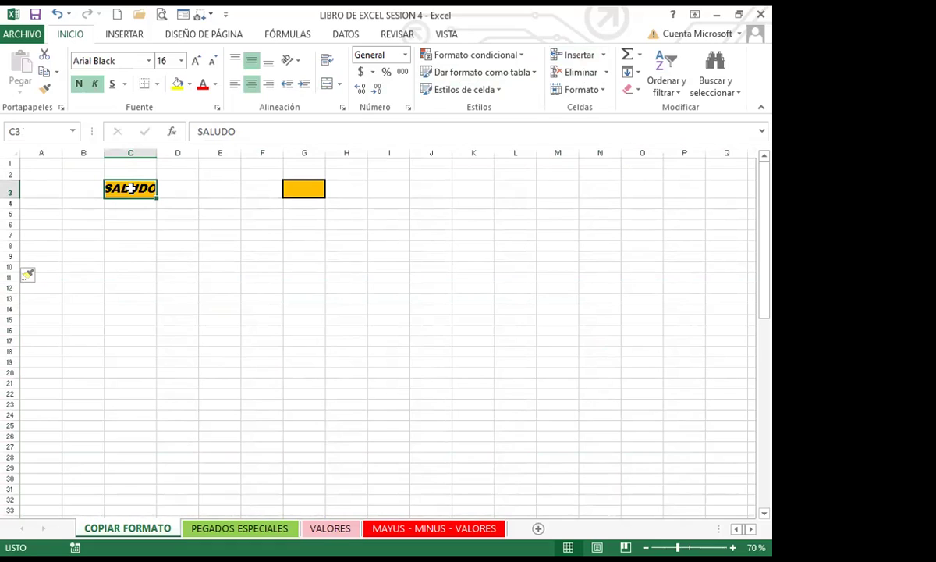
click(43, 92)
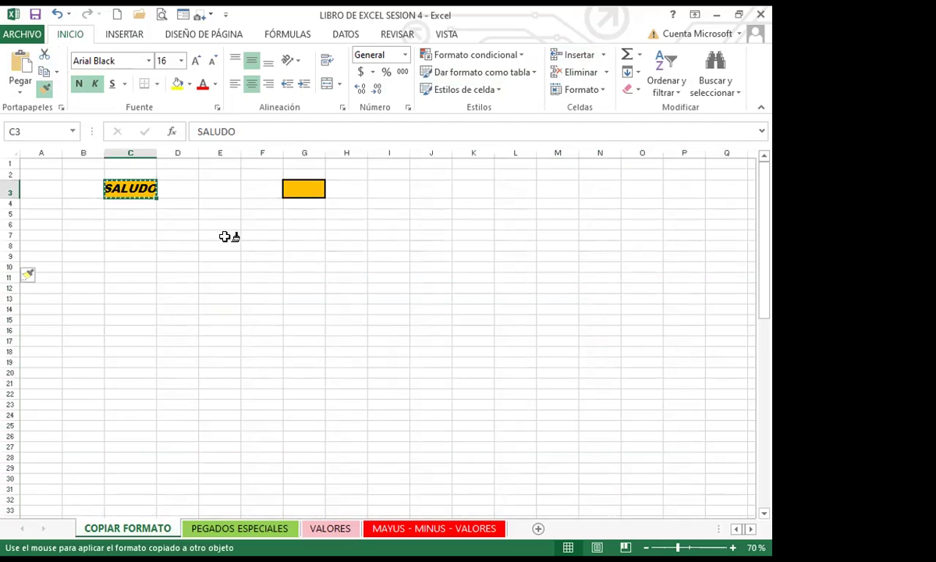
mouse_move(225, 237)
mouse_down()
mouse_move(237, 236)
mouse_move(265, 278)
mouse_up()
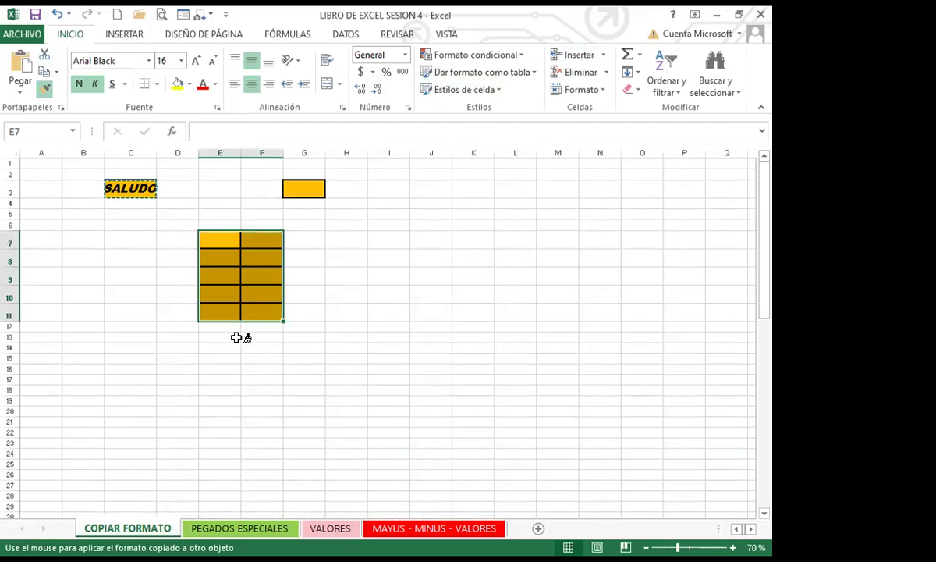
mouse_move(429, 234)
mouse_down()
mouse_move(492, 311)
mouse_move(477, 327)
mouse_up()
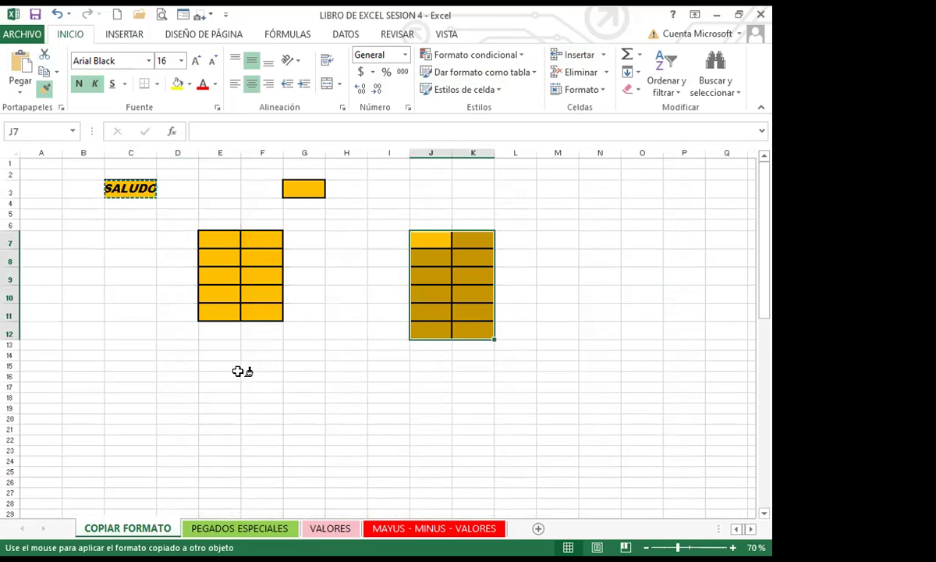
mouse_move(136, 376)
mouse_down()
mouse_move(191, 417)
mouse_move(215, 464)
mouse_up()
Keep painting the SALUDO format over many more ranges across the sheet, ending with H1:L16
scroll(315, 401, down, 3)
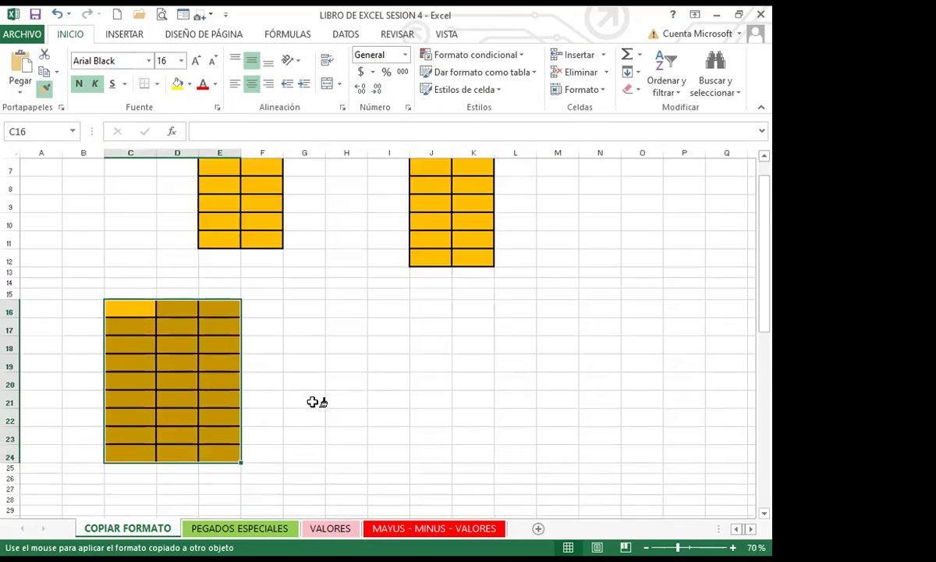
mouse_move(312, 278)
mouse_down()
mouse_move(424, 388)
mouse_move(441, 437)
mouse_up()
mouse_move(507, 292)
mouse_down()
mouse_move(539, 296)
mouse_move(568, 438)
mouse_up()
scroll(296, 359, down, 3)
drag(130, 341, 192, 425)
scroll(248, 313, down, 3)
drag(304, 261, 465, 376)
scroll(437, 328, up, 3)
mouse_move(394, 265)
mouse_down()
mouse_move(485, 355)
mouse_move(518, 436)
mouse_up()
mouse_move(219, 207)
mouse_down()
mouse_move(266, 246)
mouse_move(345, 386)
mouse_move(394, 438)
mouse_up()
drag(101, 209, 265, 438)
scroll(341, 351, up, 3)
mouse_move(236, 199)
mouse_down()
mouse_move(554, 411)
mouse_move(558, 484)
mouse_up()
scroll(382, 281, up, 4)
mouse_move(386, 240)
mouse_down()
mouse_move(575, 328)
mouse_move(601, 441)
mouse_up()
drag(177, 240, 388, 441)
mouse_move(67, 255)
mouse_down()
mouse_move(235, 420)
mouse_move(235, 441)
mouse_up()
mouse_move(628, 227)
mouse_down()
mouse_move(702, 307)
mouse_move(691, 480)
mouse_up()
mouse_move(345, 163)
mouse_down()
mouse_move(495, 322)
mouse_move(499, 409)
mouse_up()
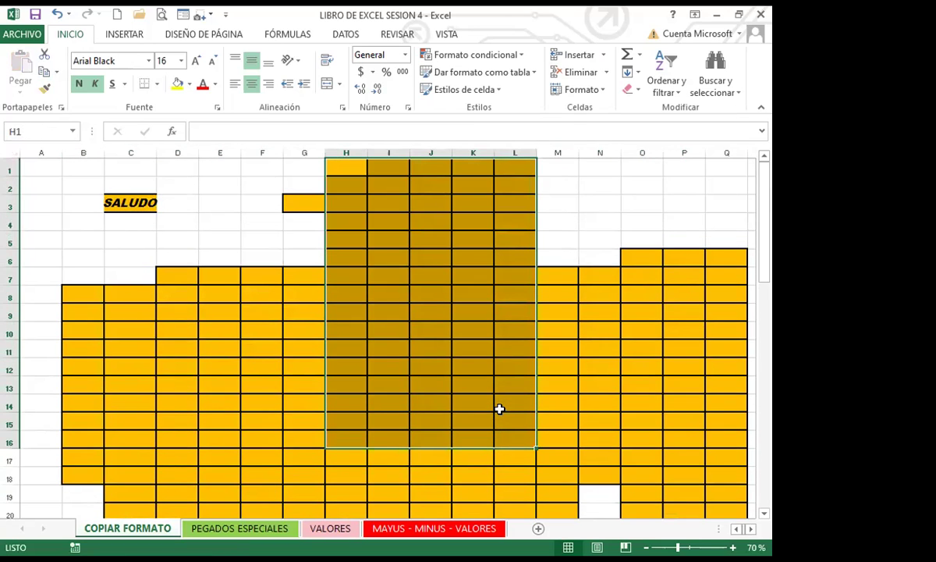
click(264, 240)
drag(211, 191, 251, 257)
drag(135, 241, 226, 277)
drag(422, 304, 481, 401)
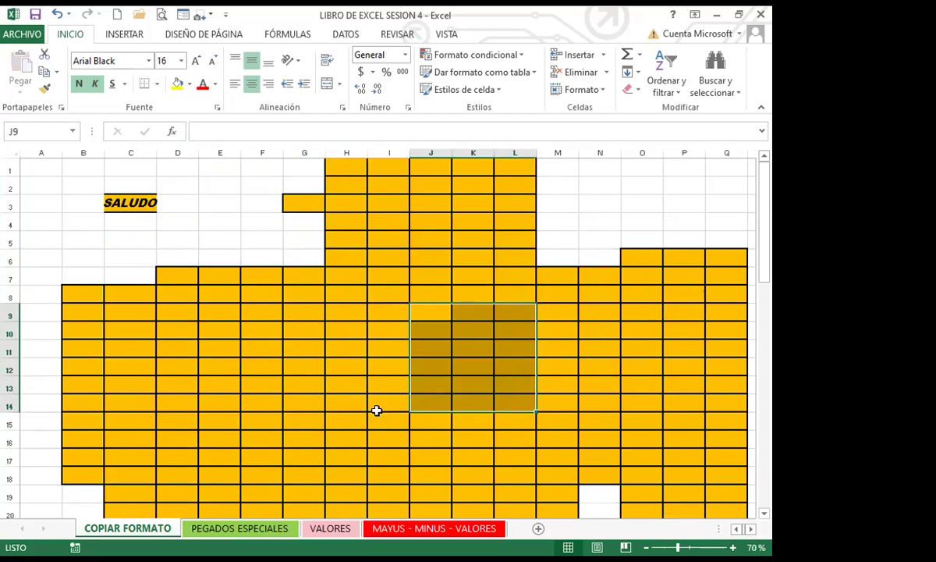
drag(376, 410, 484, 476)
drag(224, 242, 224, 262)
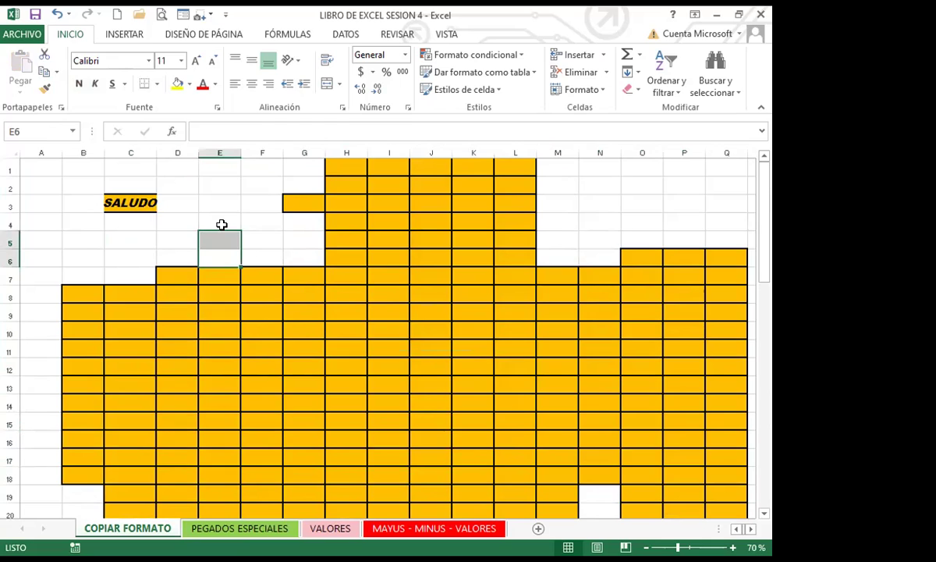
click(211, 225)
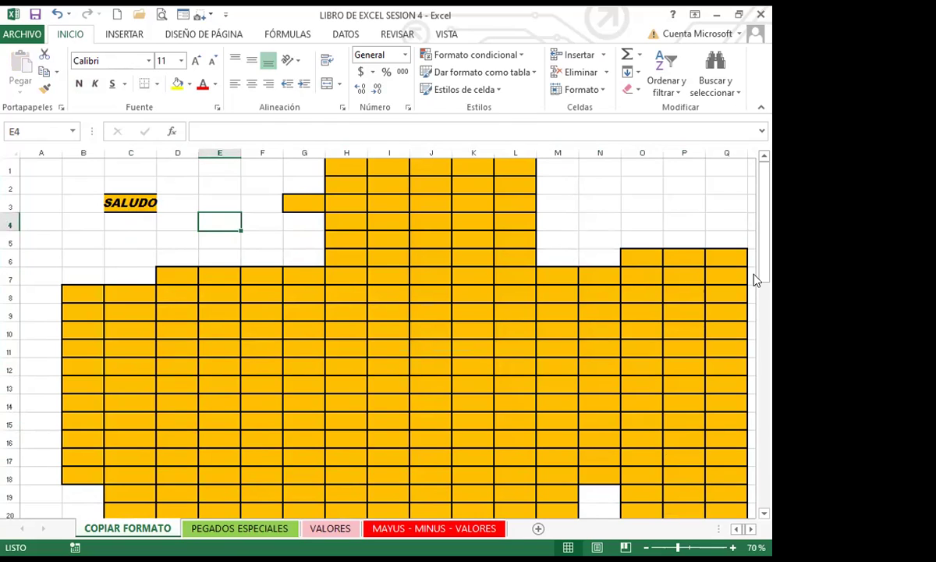
Copy the format of the SALUDO cell C3 to a block in columns C to H, starting at row 2, on a new sheet
click(148, 208)
click(45, 88)
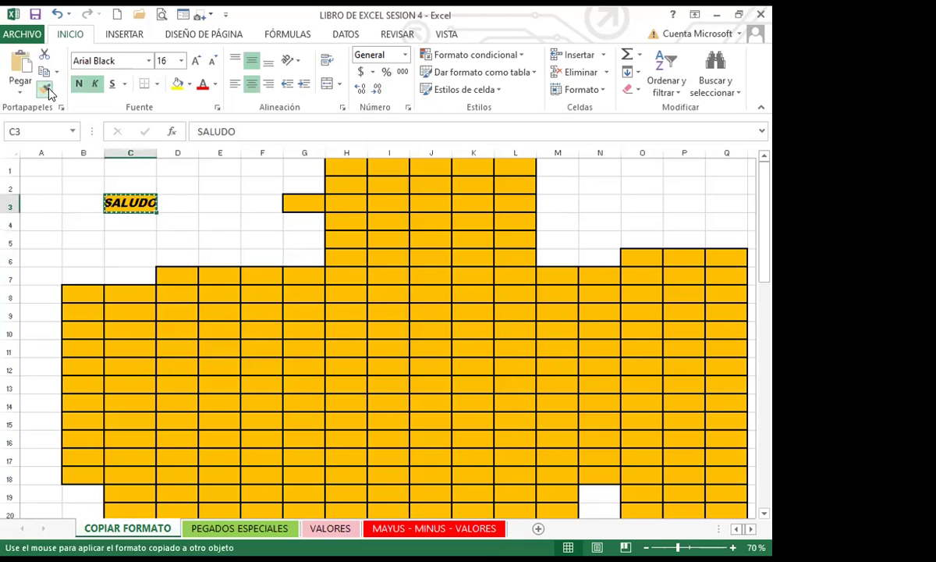
click(537, 528)
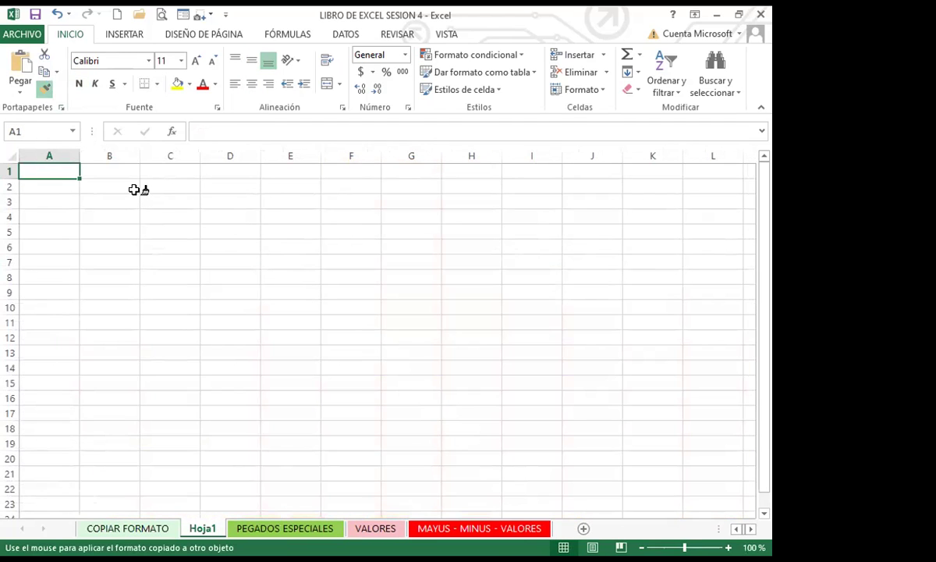
mouse_move(144, 184)
mouse_down()
mouse_move(317, 234)
mouse_move(485, 367)
mouse_move(501, 430)
mouse_up()
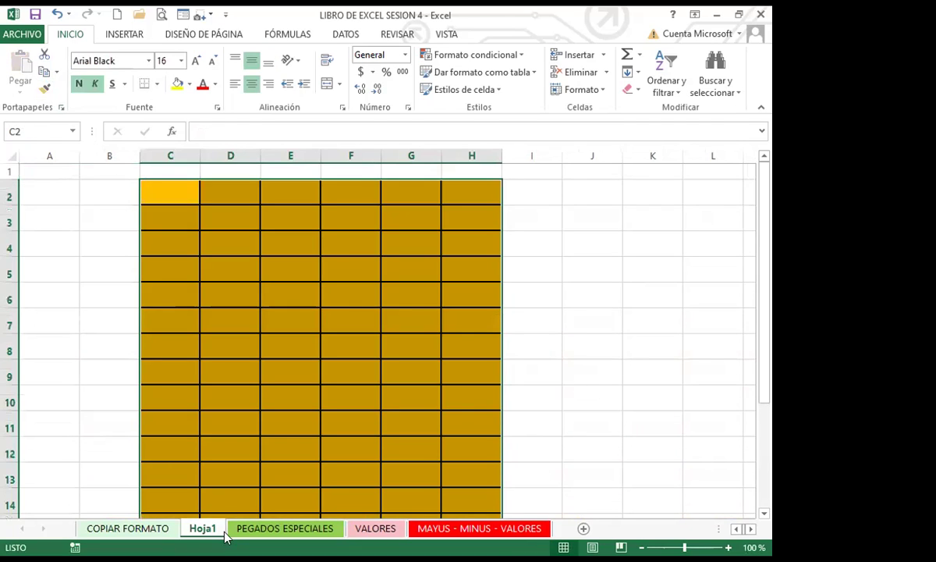
Examine the formatted block on Hoja1, checking single cells and ranges for the copied font, alignment, fill and borders
click(219, 272)
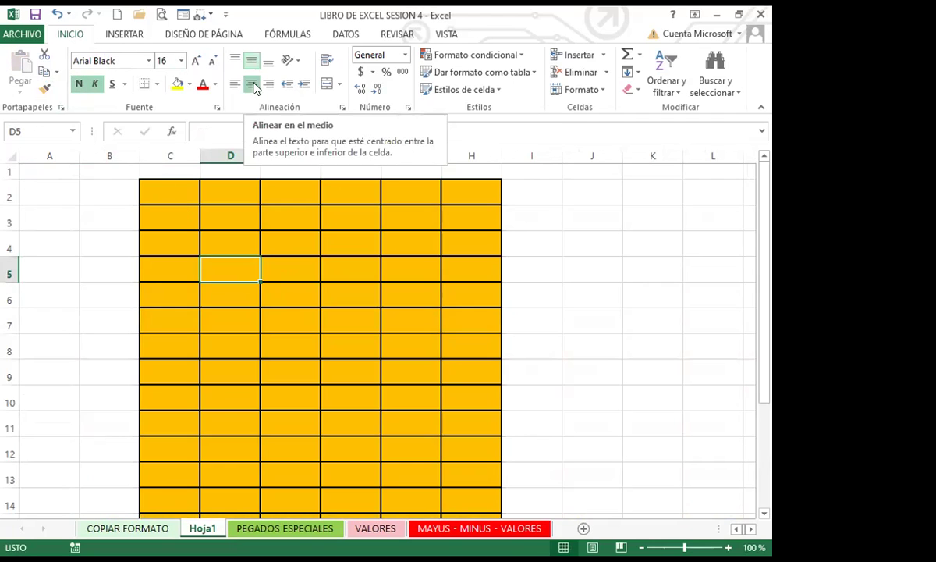
click(239, 247)
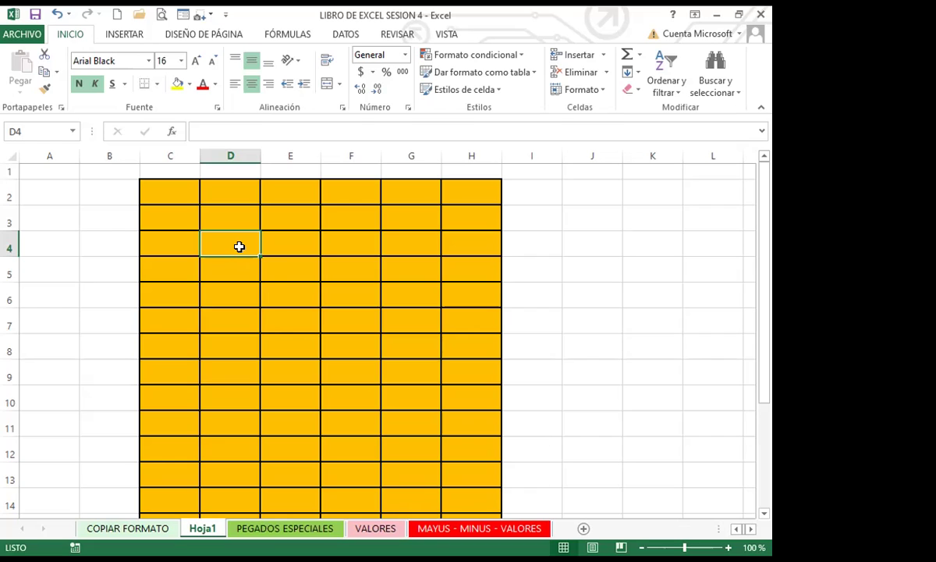
click(317, 194)
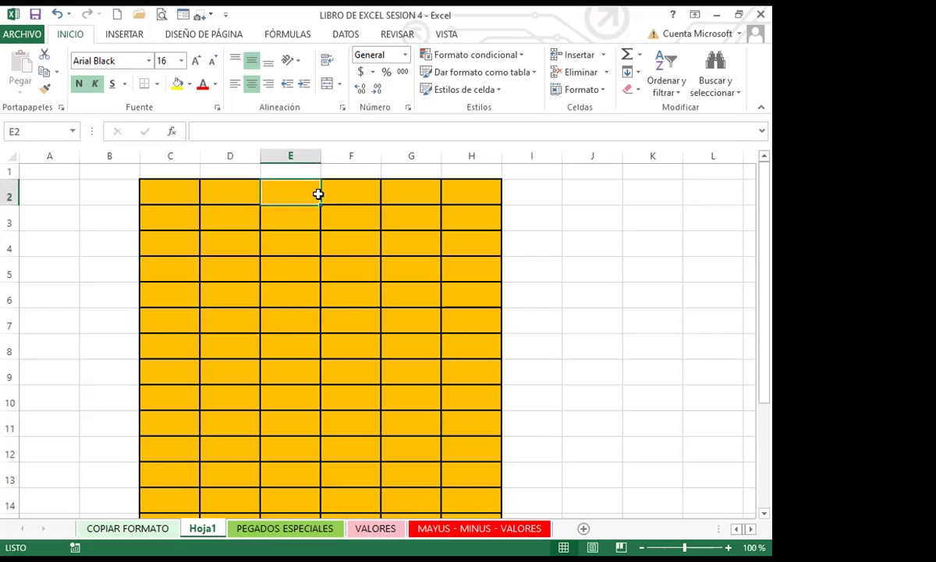
drag(317, 194, 468, 218)
drag(213, 212, 216, 342)
drag(345, 226, 316, 333)
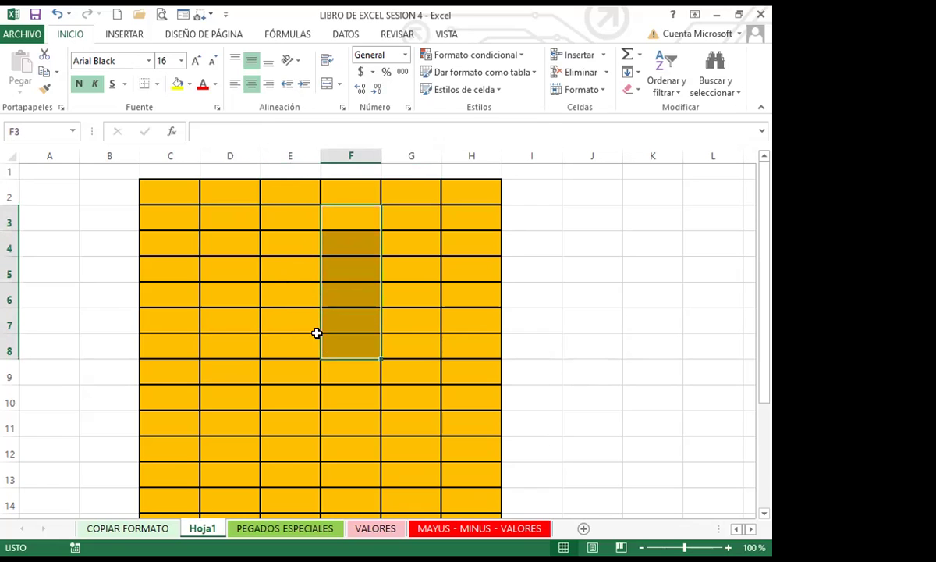
drag(276, 227, 265, 373)
drag(173, 192, 445, 482)
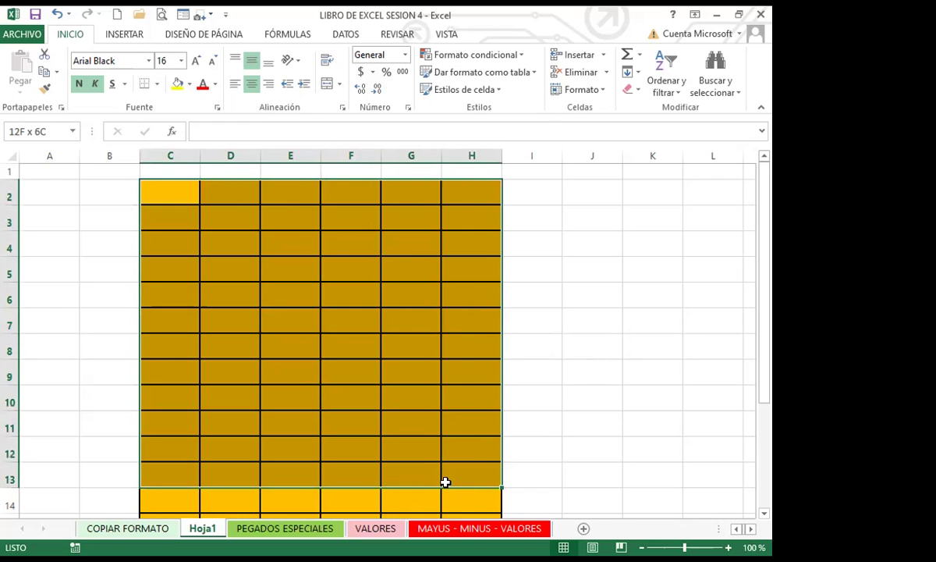
drag(445, 482, 443, 483)
click(367, 242)
drag(171, 187, 468, 399)
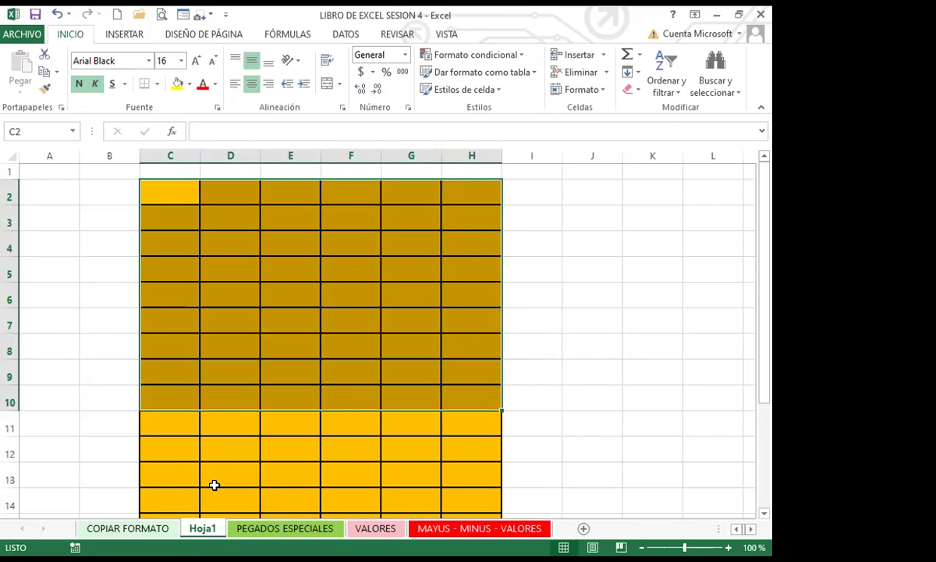
click(72, 376)
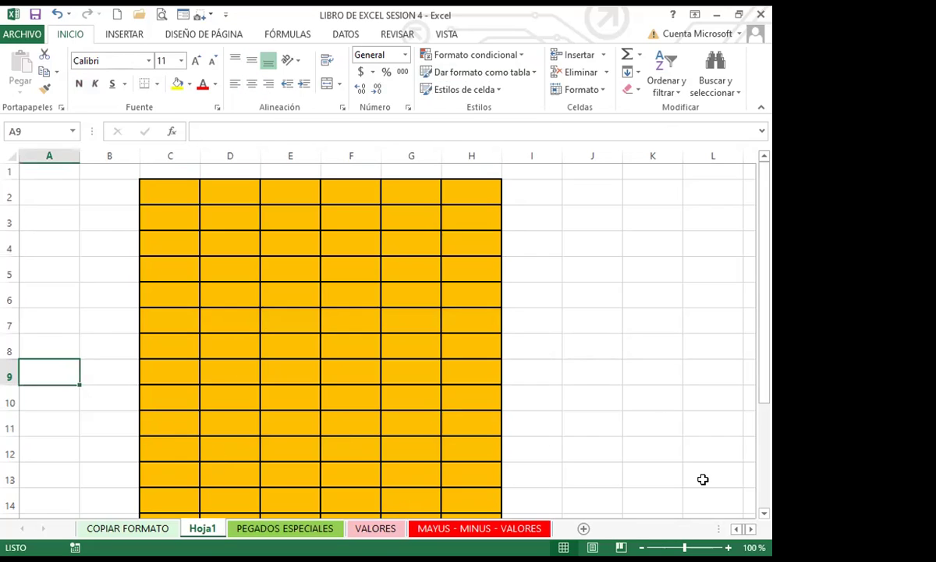
Delete the formatted columns from E rightward on the COPIAR FORMATO sheet
click(143, 529)
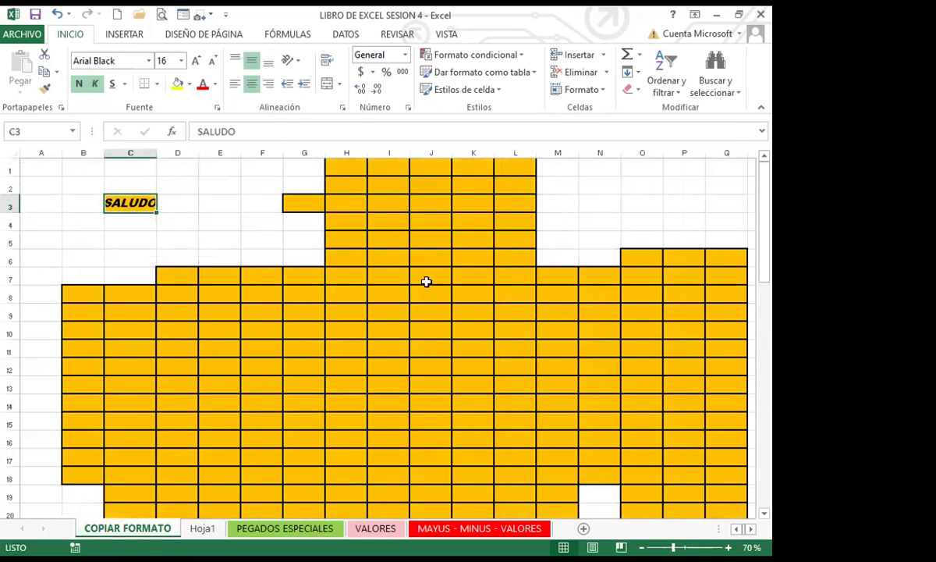
click(302, 293)
click(218, 238)
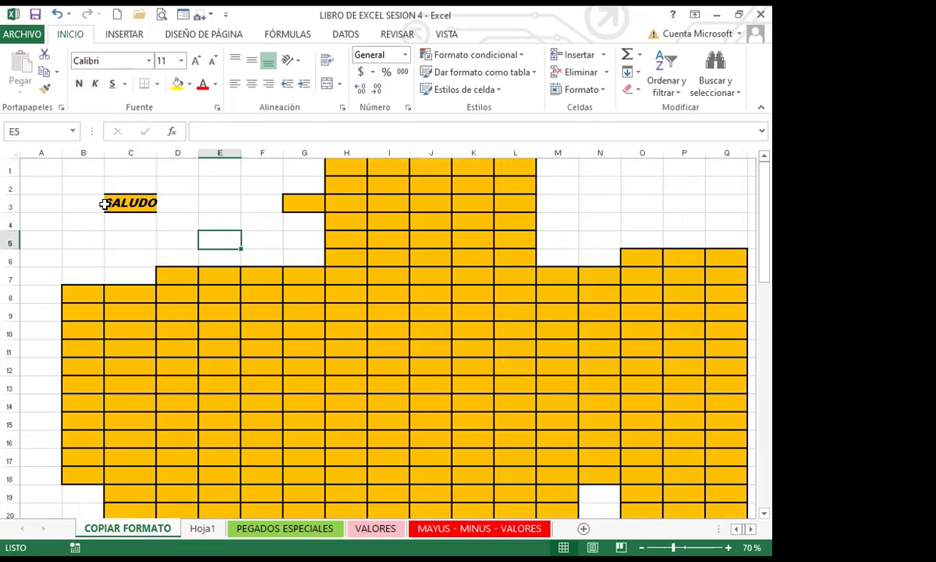
click(264, 294)
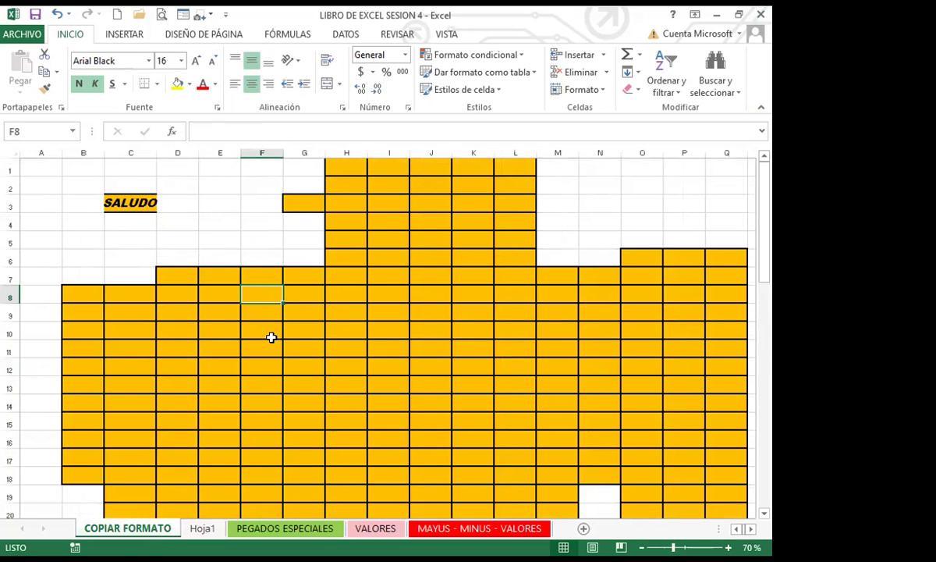
click(211, 152)
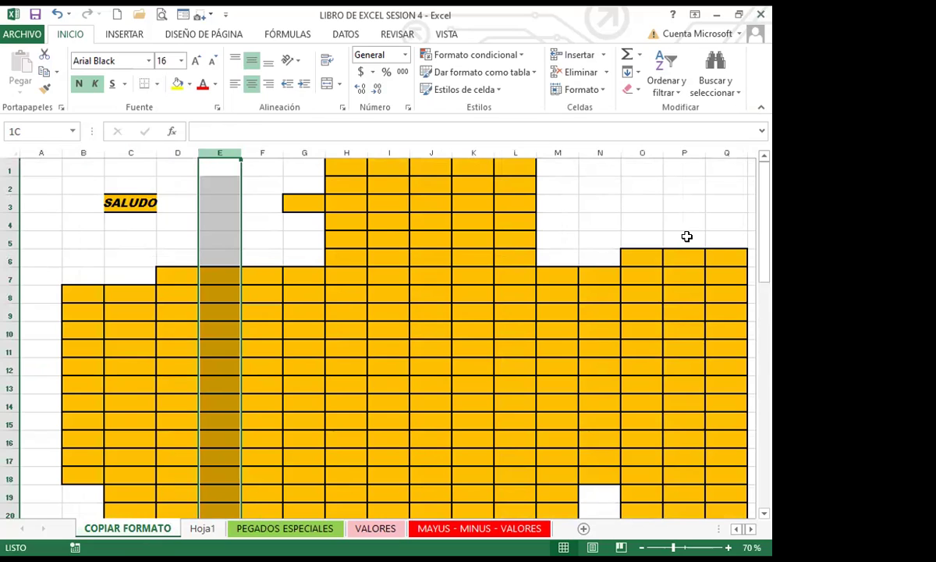
key(shift+Right)
key(shift+Right)
key(shift+Right)
key(shift+Right)
key(shift+Right)
key(shift+Right)
key(shift+Right)
key(shift+Right)
key(shift+Right)
key(shift+Right)
key(shift+Right)
key(shift+Right)
key(shift+Right)
key(shift+Right)
key(shift+Right)
key(shift+Right)
click(573, 74)
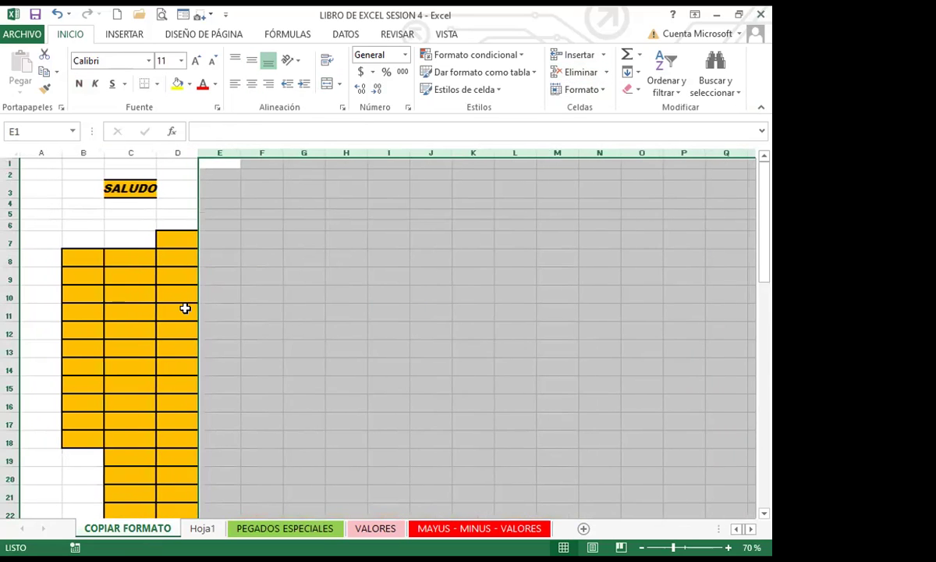
click(262, 311)
Delete the formatted rows from row 7 downward in several passes to remove most of the remaining orange cells
click(11, 243)
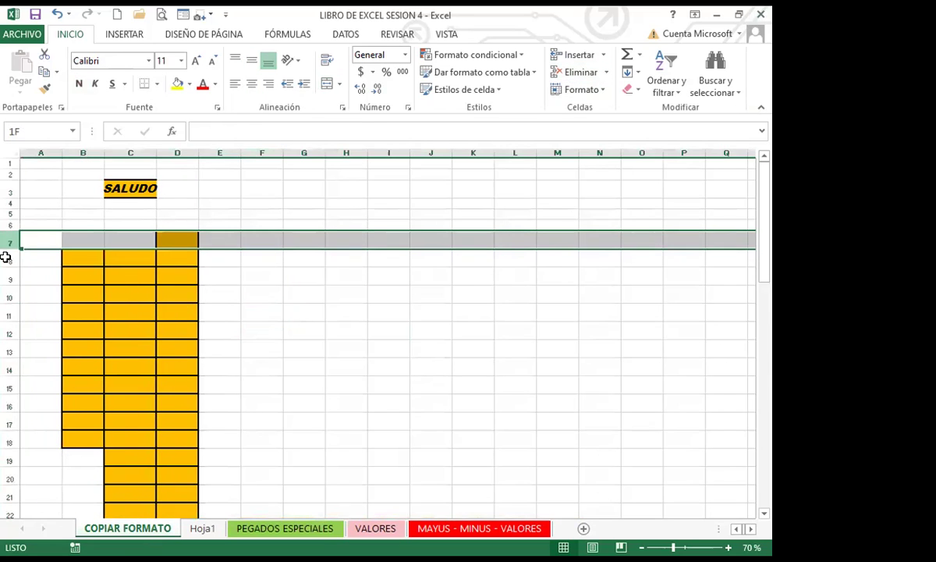
drag(5, 258, 8, 511)
click(574, 74)
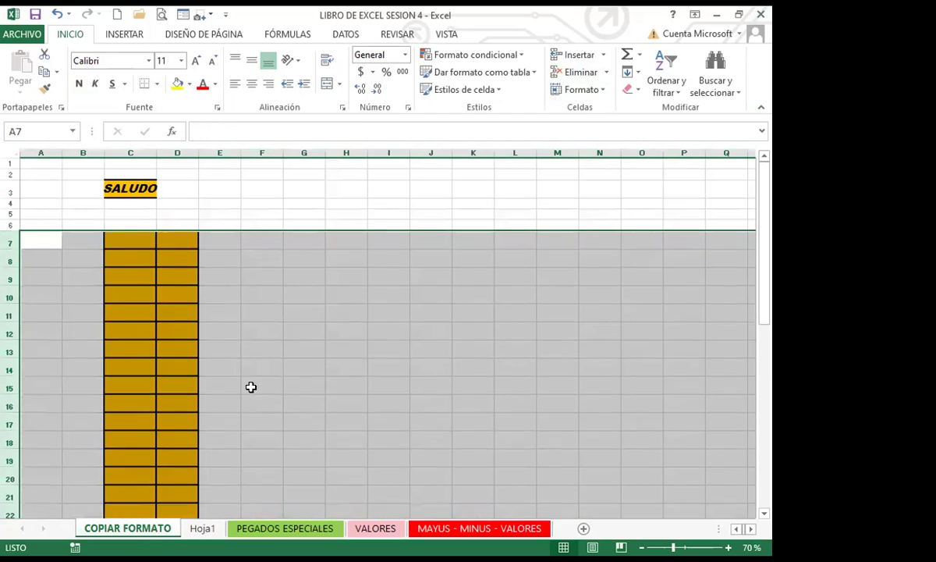
click(250, 387)
click(8, 243)
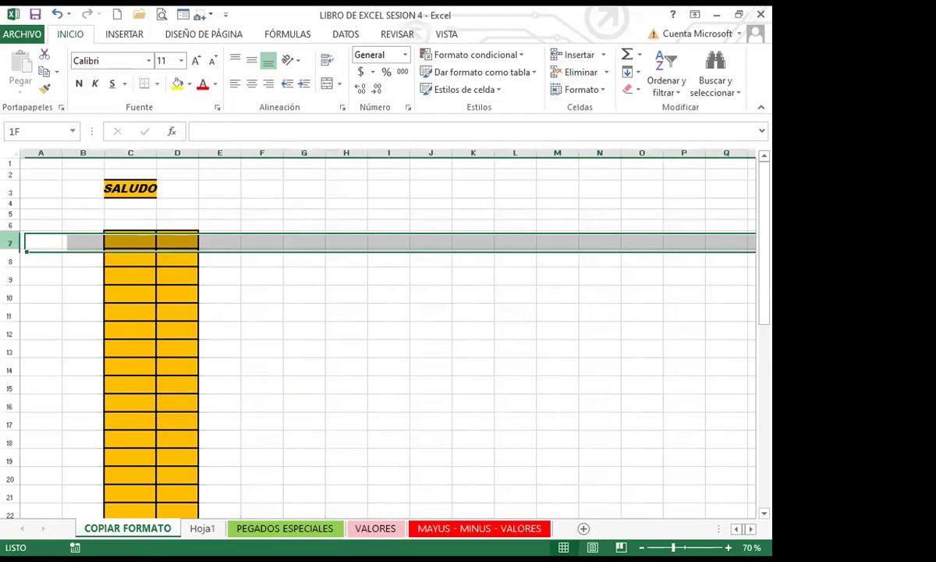
click(584, 74)
click(269, 397)
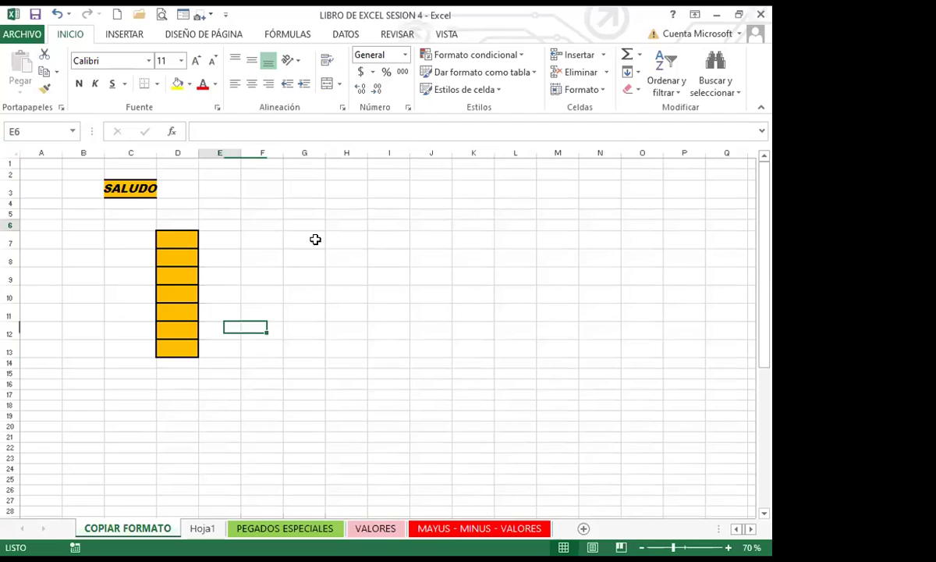
Copy the format of the SALUDO cell C3 to a block in columns C to J, starting at row 3, in a new workbook
drag(220, 226, 292, 322)
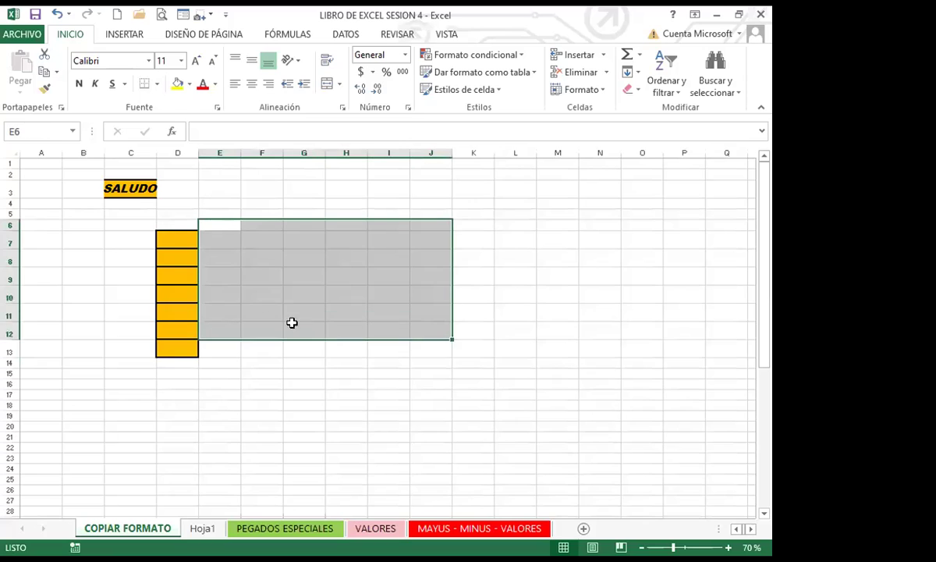
click(121, 186)
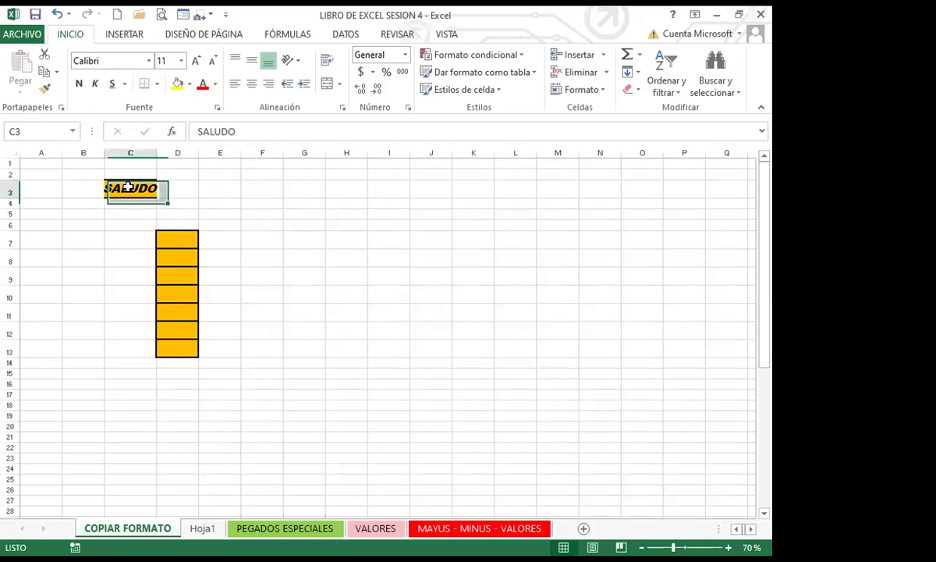
click(44, 88)
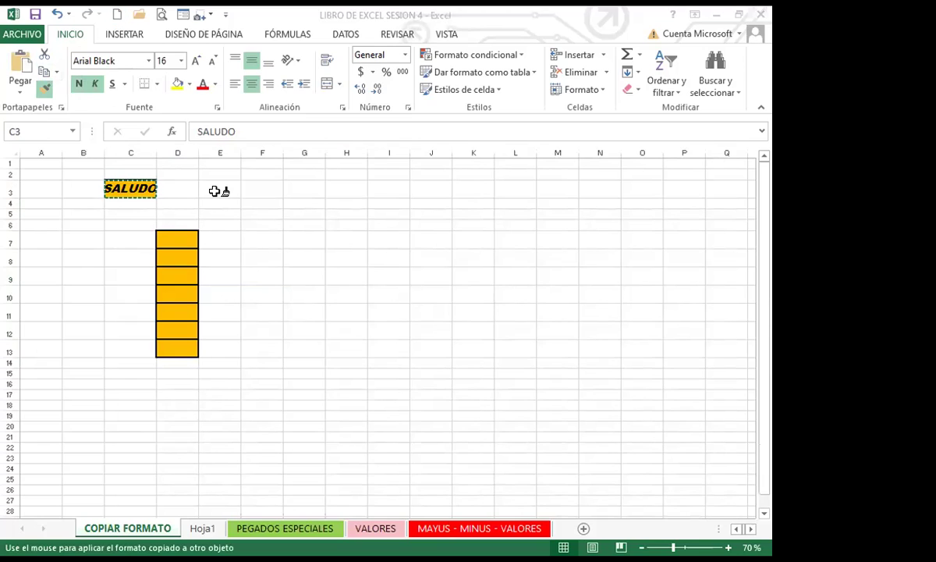
key(Escape)
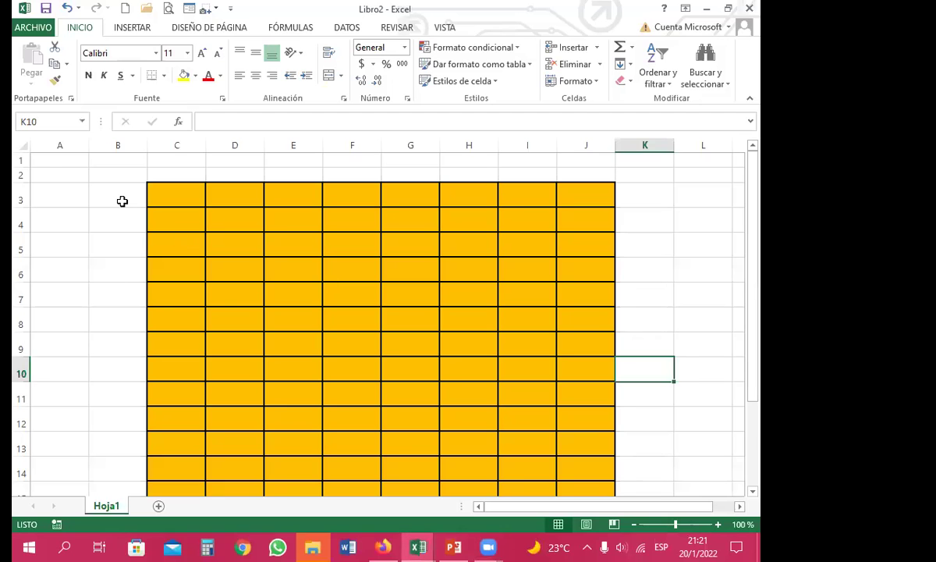
Copy the format of C3:G12 with the format painter to a block in columns C to I, starting at row 3, in a new workbook
click(121, 201)
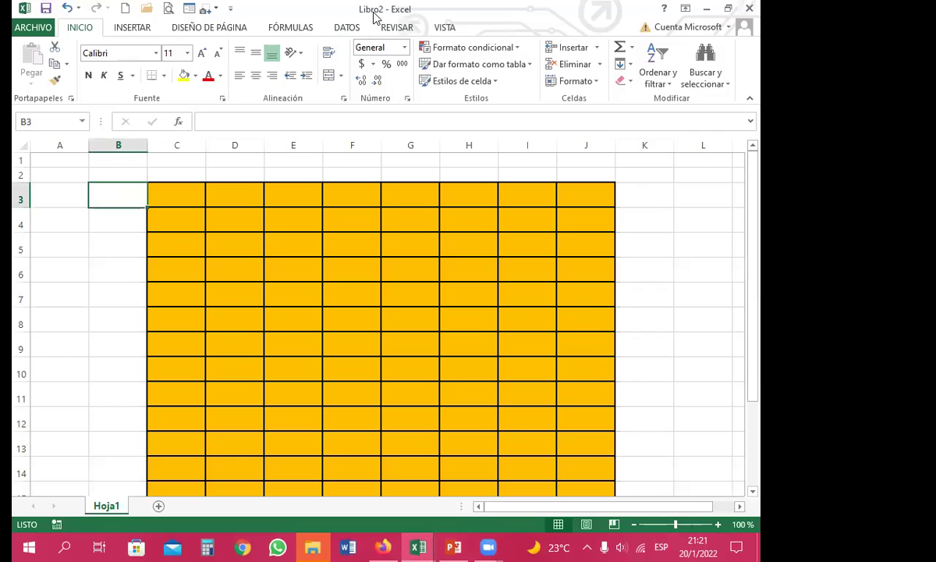
drag(166, 199, 420, 422)
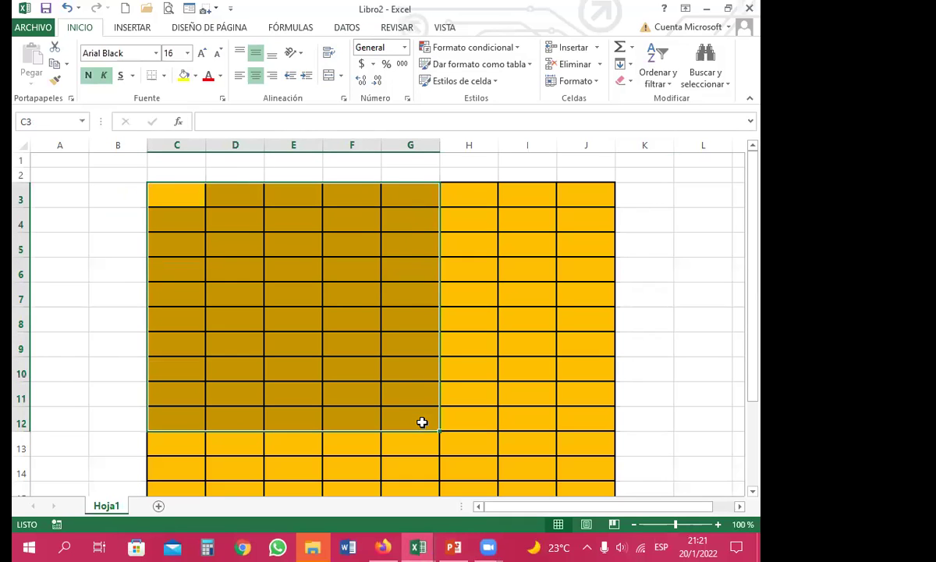
click(55, 80)
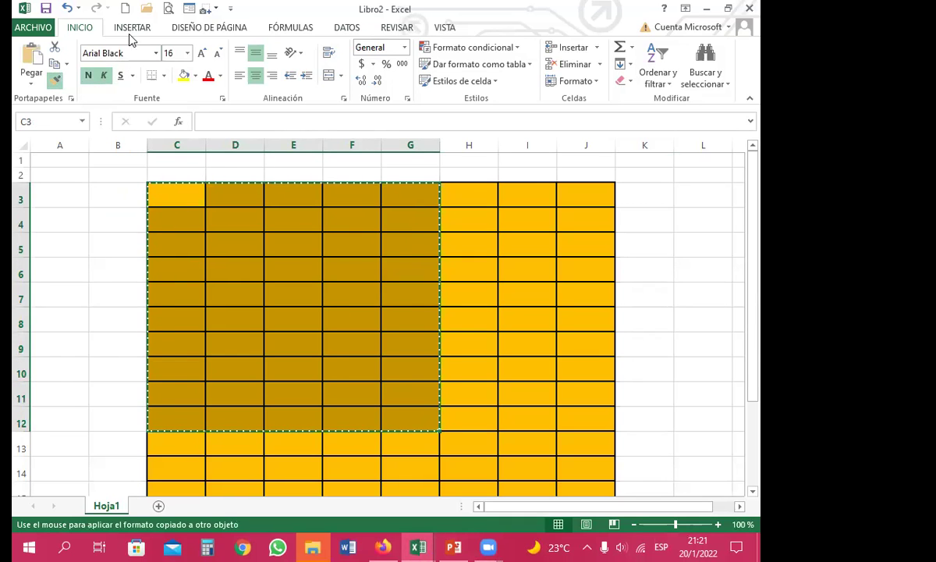
click(125, 10)
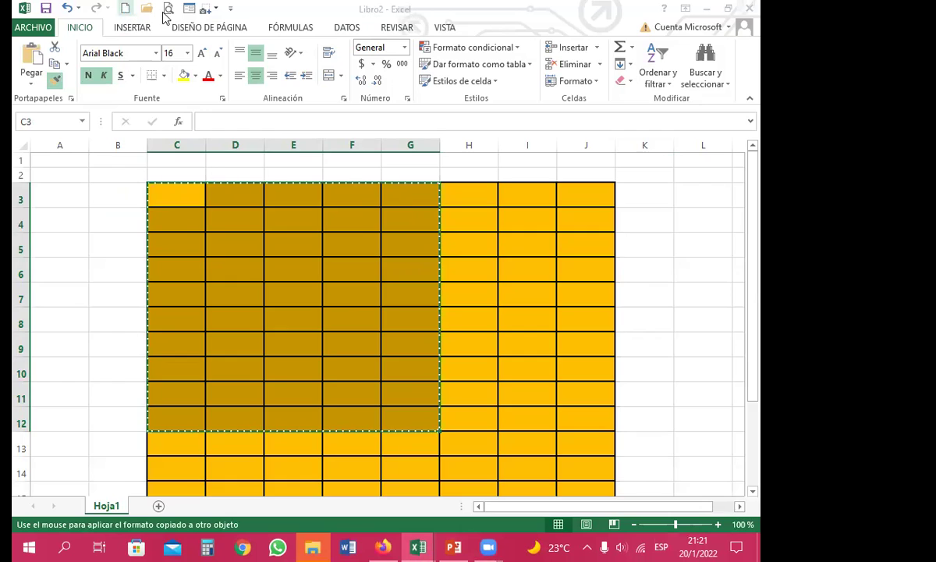
mouse_move(163, 188)
mouse_down()
mouse_move(341, 231)
mouse_move(494, 374)
mouse_move(501, 409)
mouse_up()
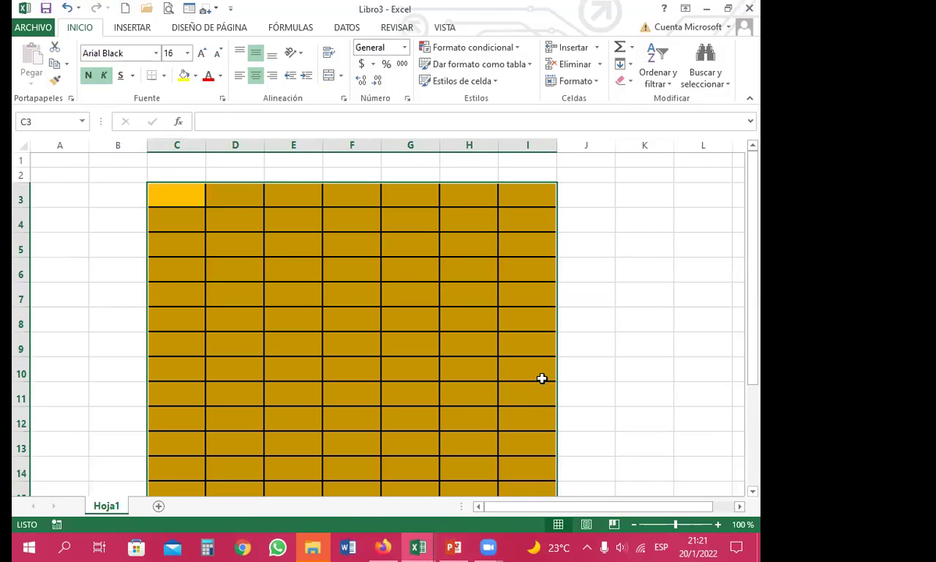
Copy the format of C3:G10 to a block in columns C to H, starting at row 3, in another new workbook
drag(188, 200, 403, 376)
click(54, 79)
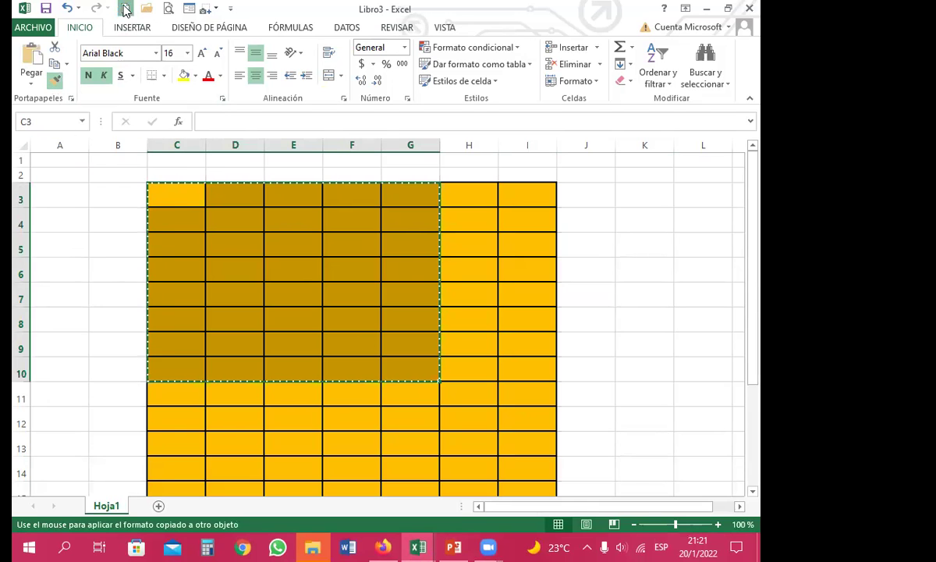
click(125, 9)
mouse_move(160, 184)
mouse_down()
mouse_move(336, 238)
mouse_move(484, 380)
mouse_move(479, 386)
mouse_up()
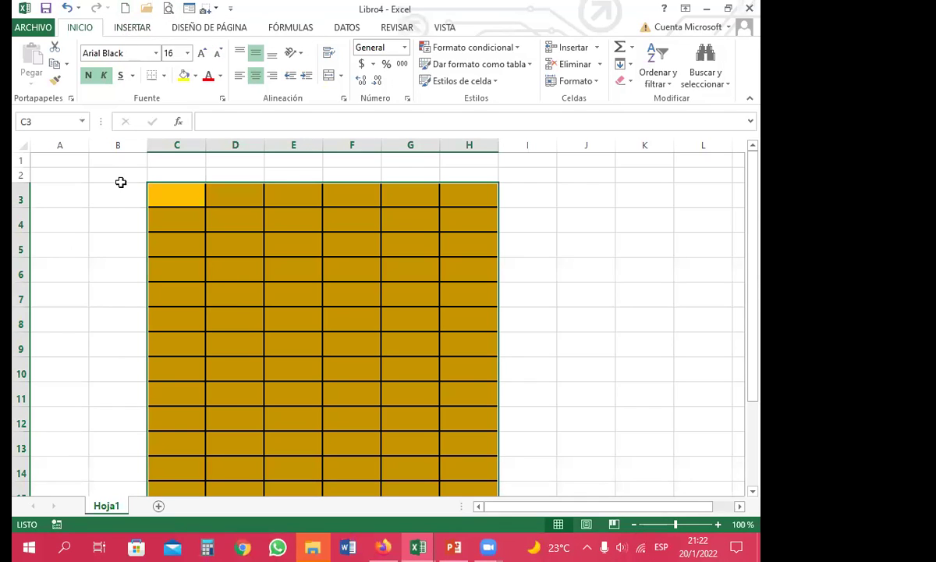
click(536, 264)
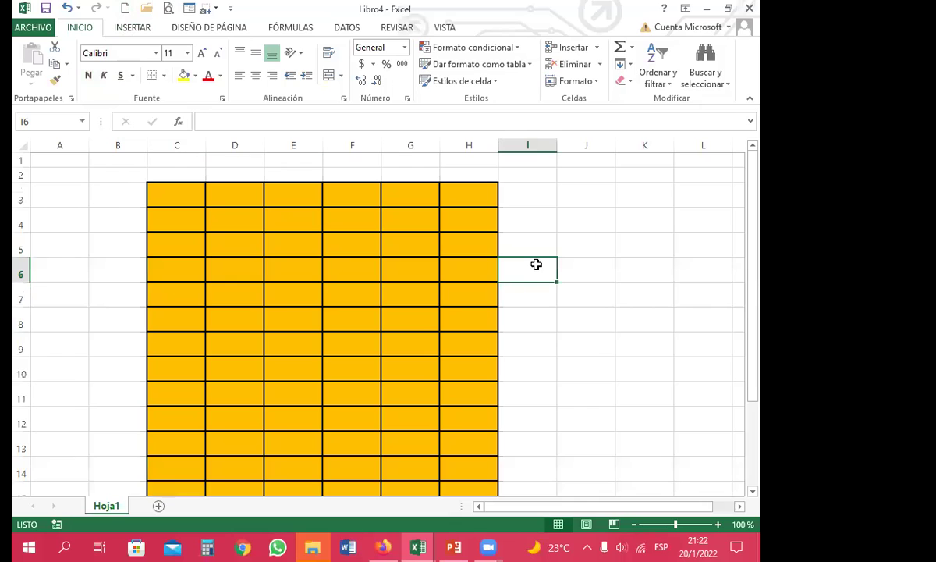
Copy the format of C3:G9 repeatedly to the ranges B3:D9, F4:H7 and J4:K9 in another new workbook
drag(177, 183, 430, 347)
click(55, 78)
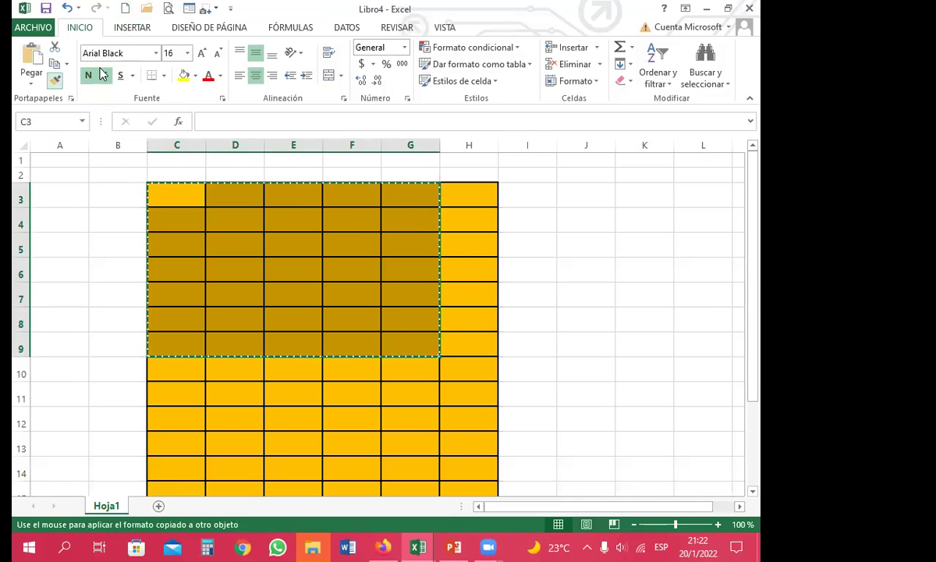
click(125, 8)
mouse_move(117, 195)
mouse_down()
mouse_move(209, 217)
mouse_move(258, 347)
mouse_up()
mouse_move(351, 229)
mouse_down()
mouse_move(456, 308)
mouse_move(468, 300)
mouse_up()
drag(575, 211, 632, 343)
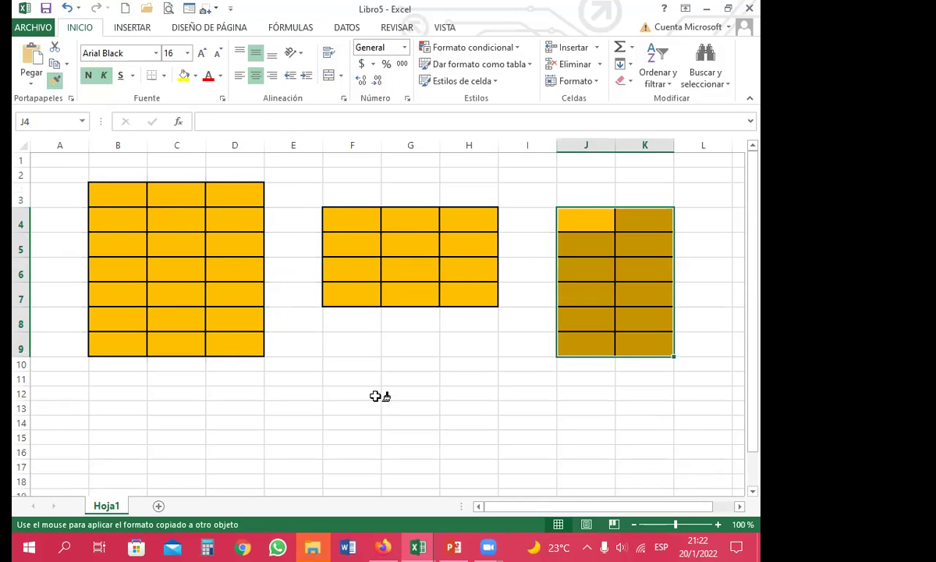
Apply the copied format to several overlapping blocks in columns B to J from row 15 downward, including B15:G24
scroll(141, 368, down, 4)
drag(185, 295, 234, 380)
mouse_move(335, 251)
mouse_down()
mouse_move(416, 341)
mouse_move(421, 380)
mouse_up()
drag(236, 190, 294, 258)
drag(527, 195, 586, 343)
drag(411, 195, 515, 344)
mouse_move(110, 195)
mouse_down()
mouse_move(305, 267)
mouse_move(394, 418)
mouse_up()
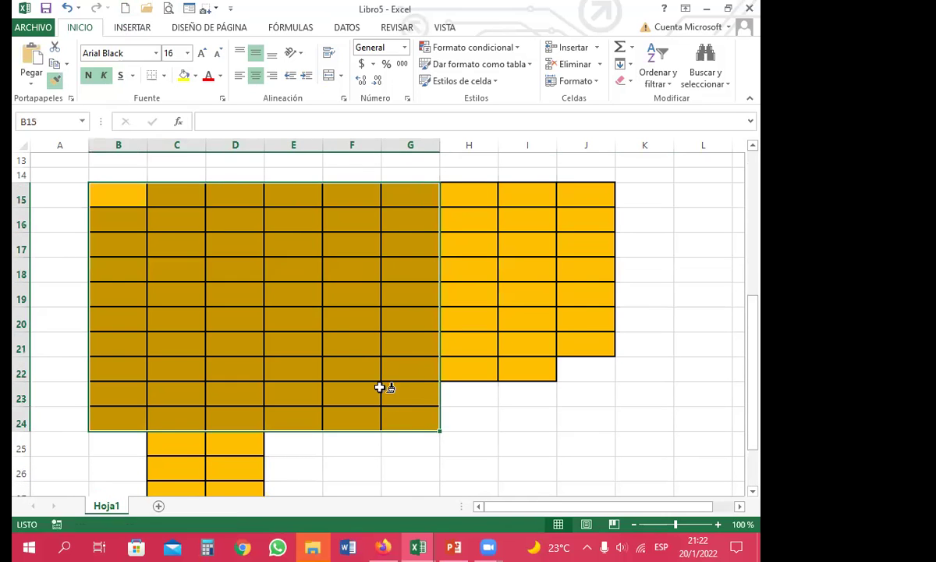
Fill the gaps between the upper blocks down to row 13 with the copied format, including A7:D13
scroll(206, 300, up, 4)
drag(236, 278, 378, 395)
drag(247, 203, 636, 395)
mouse_move(59, 295)
mouse_down()
mouse_move(136, 320)
mouse_move(211, 453)
mouse_up()
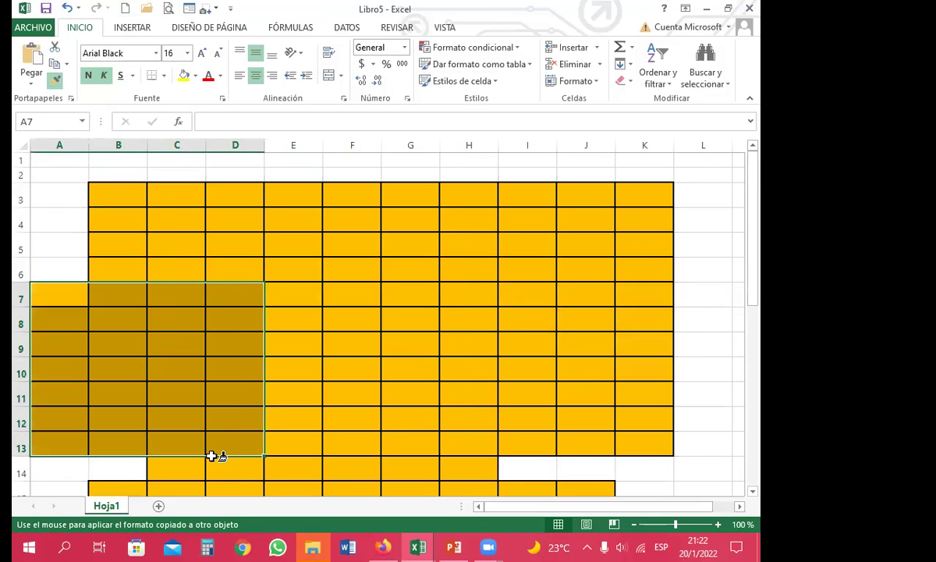
Apply the copied format to more ranges farther down the sheet, including a block starting at I32, and end format painting
scroll(170, 388, down, 2)
mouse_move(38, 313)
mouse_down()
mouse_move(180, 464)
mouse_move(179, 488)
mouse_up()
scroll(360, 315, down, 3)
mouse_move(409, 289)
mouse_down()
mouse_move(542, 450)
mouse_move(585, 485)
mouse_up()
scroll(328, 382, down, 3)
drag(157, 258, 412, 462)
drag(515, 353, 706, 484)
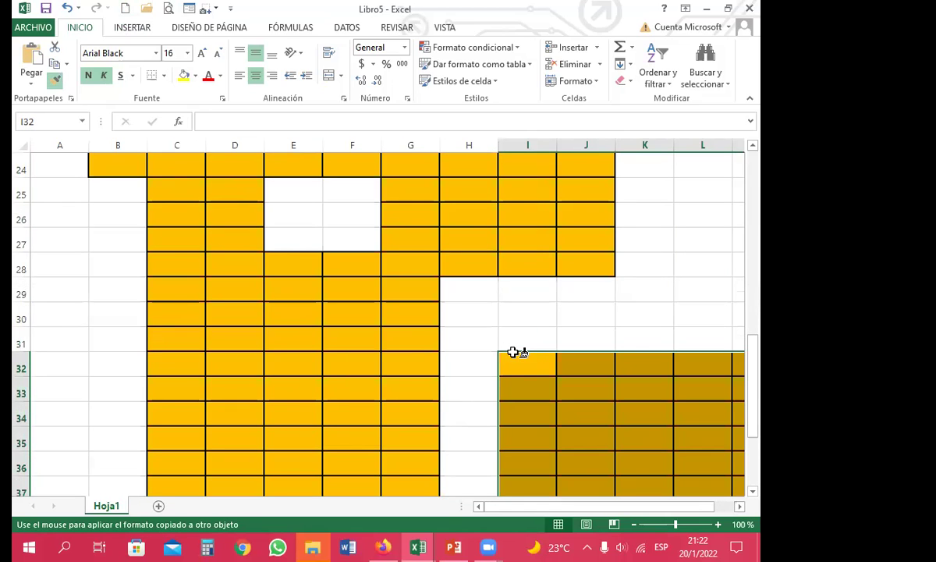
key(Escape)
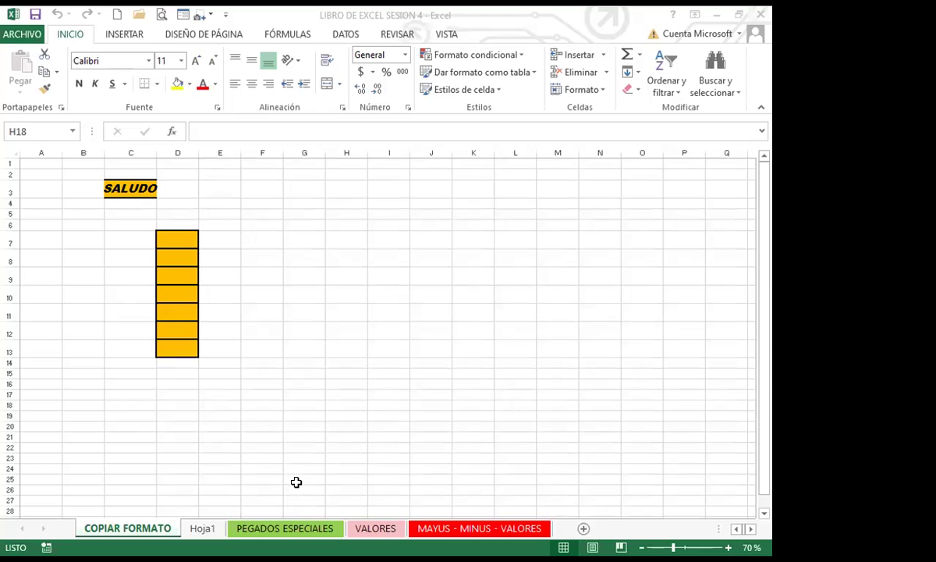
Switch to the PEGADOS ESPECIALES sheet of LIBRO DE EXCEL SESION 4 and widen the ALUMNOS column to fit the full names
click(291, 530)
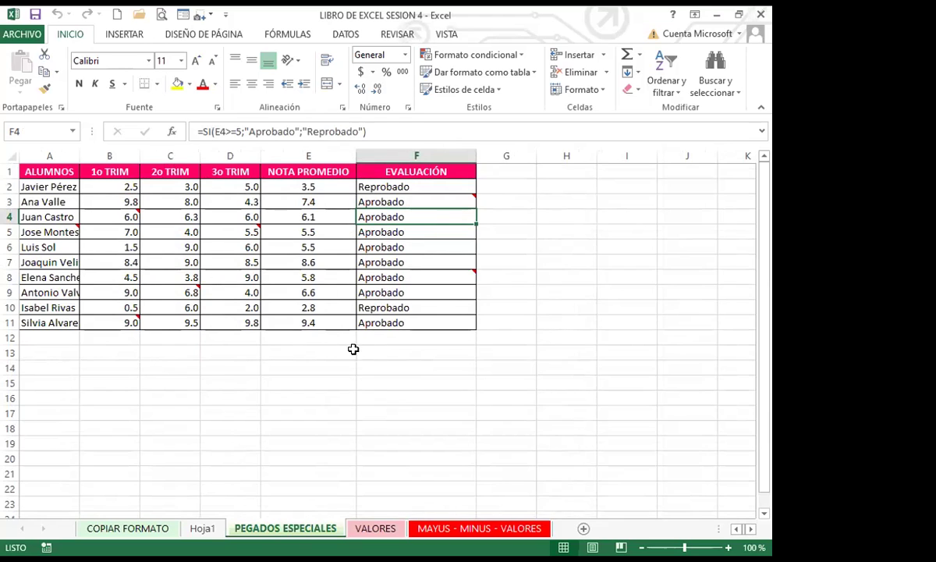
click(226, 296)
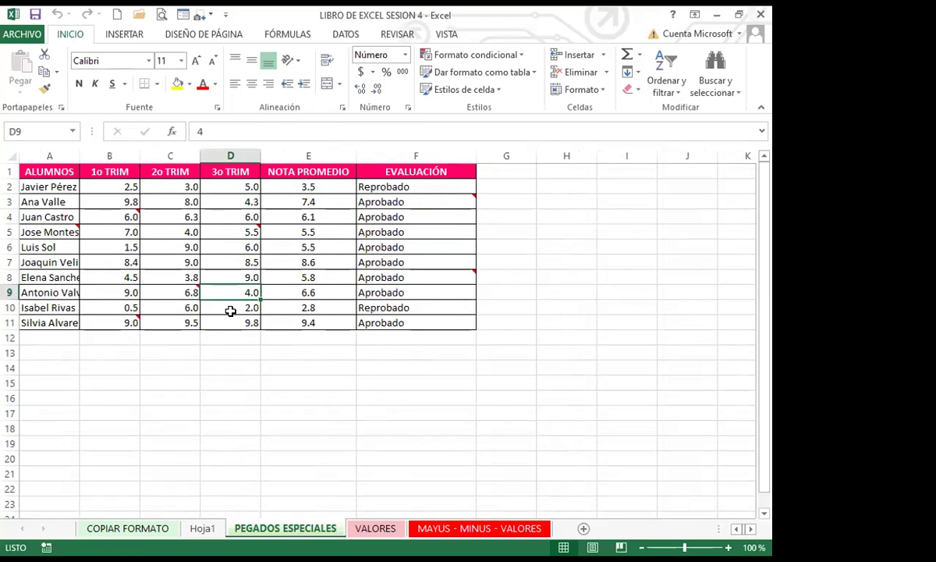
click(168, 243)
click(72, 241)
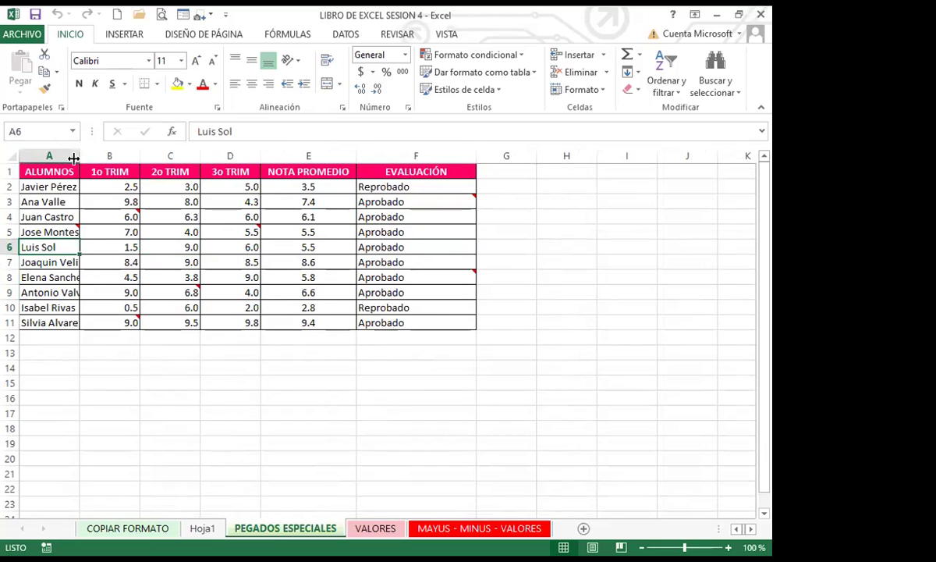
drag(80, 148, 112, 149)
Examine the average and evaluation formulas in row 4 and the cell comments in the grades table
click(368, 216)
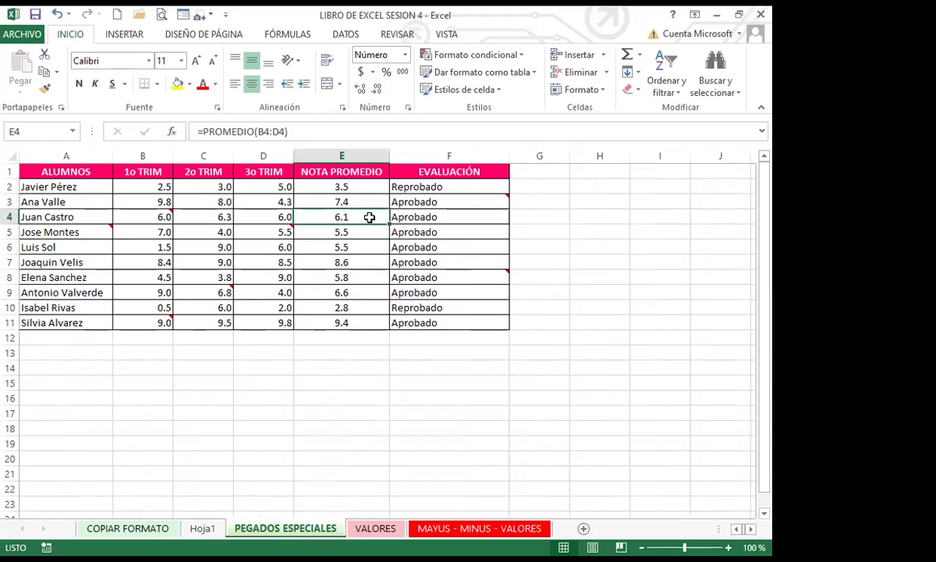
click(446, 217)
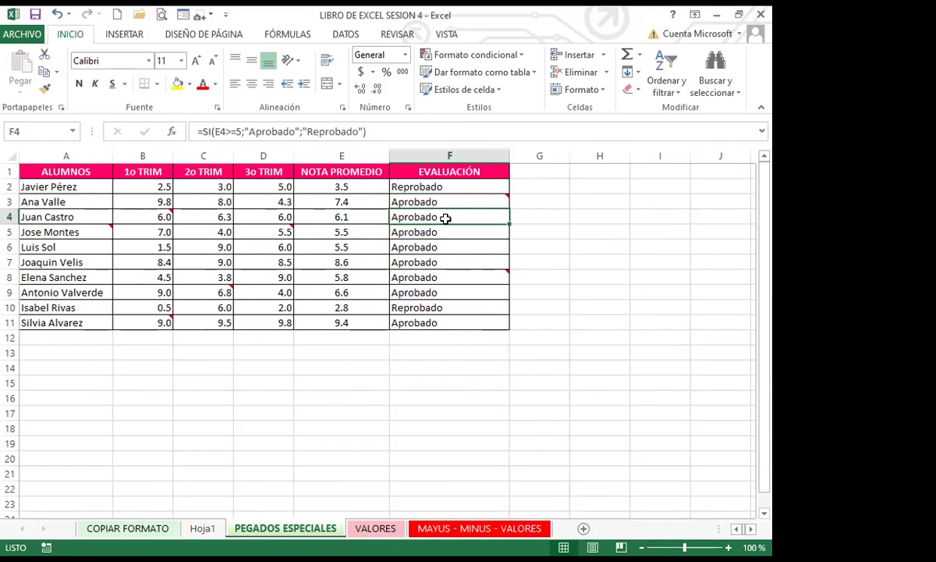
mouse_move(280, 225)
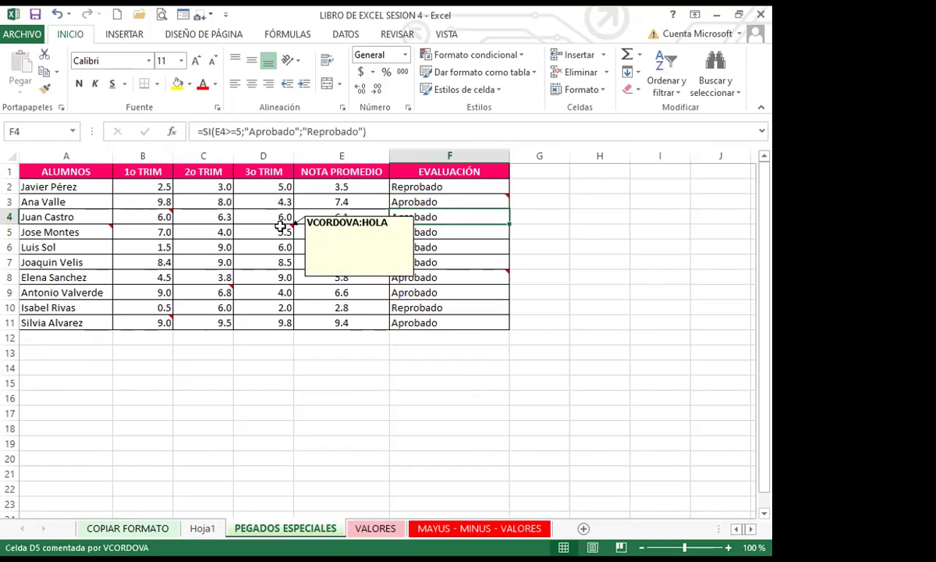
click(160, 218)
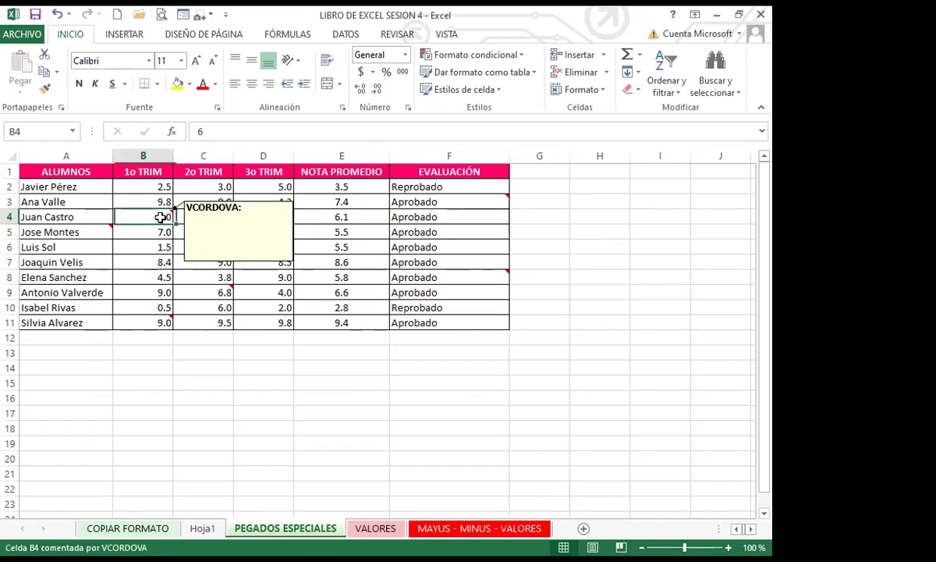
click(257, 277)
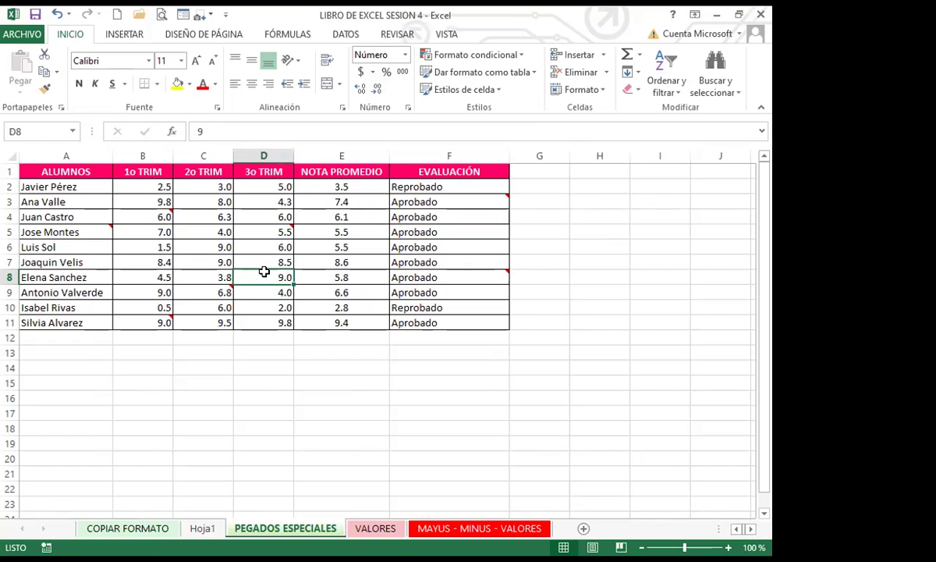
Copy the grades table A1:F11 and paste only its formulas at A14 using Paste Special
drag(34, 165, 452, 322)
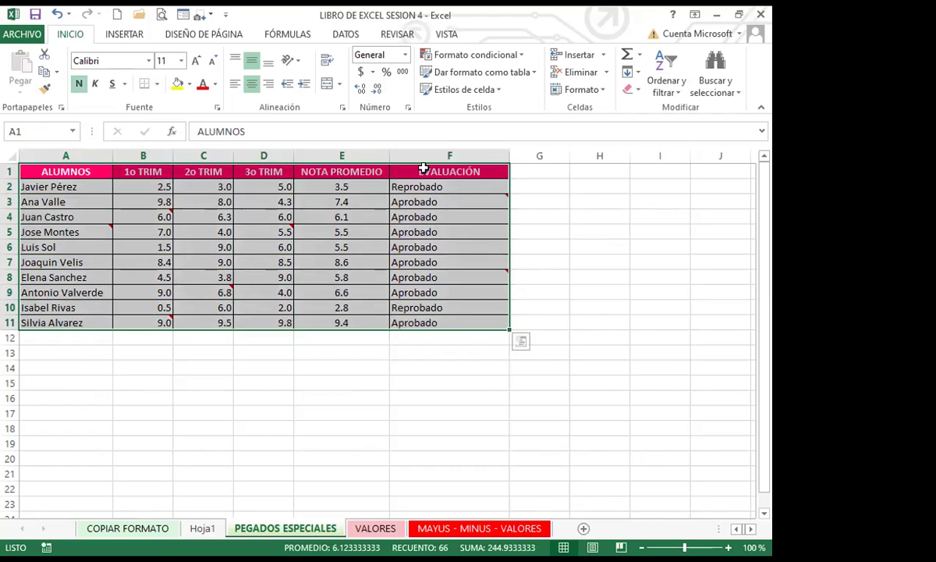
click(43, 74)
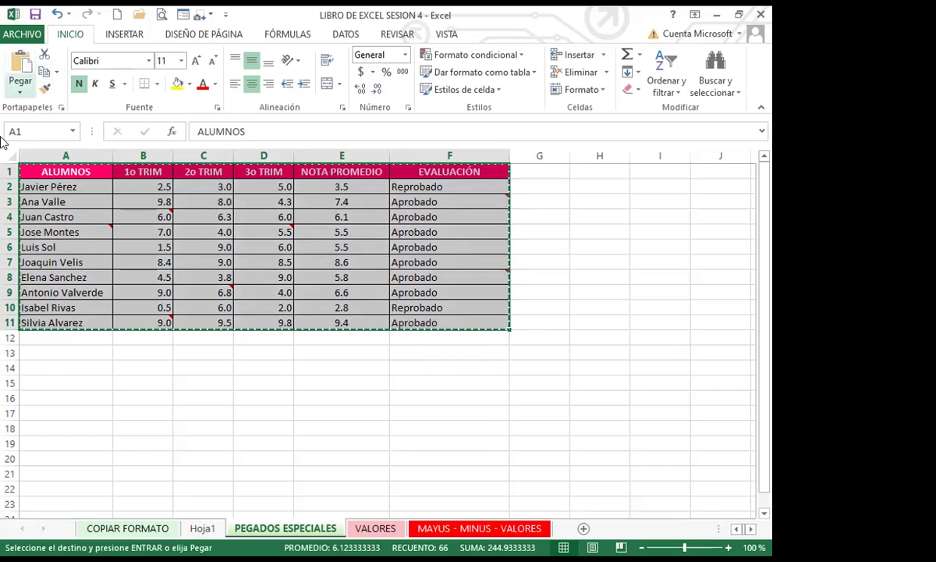
click(38, 373)
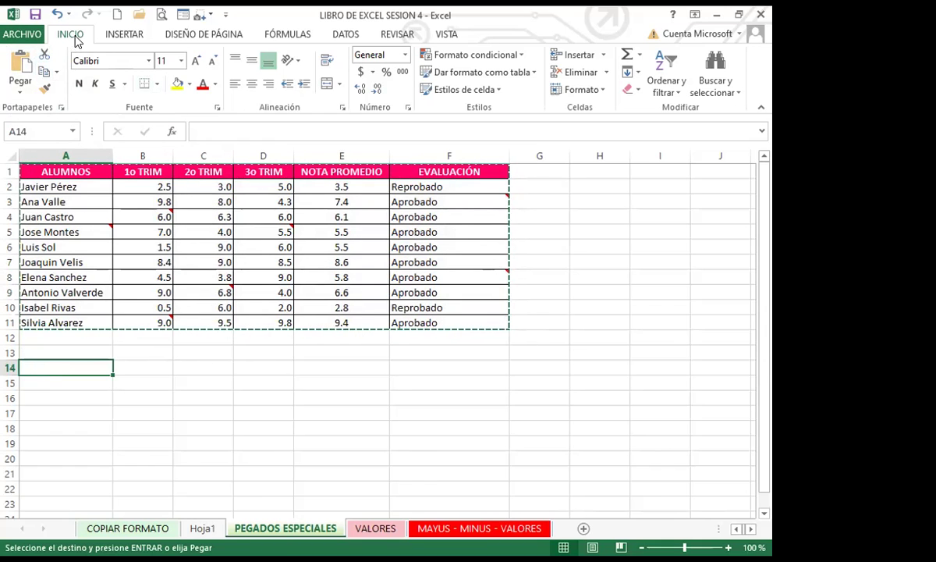
click(21, 90)
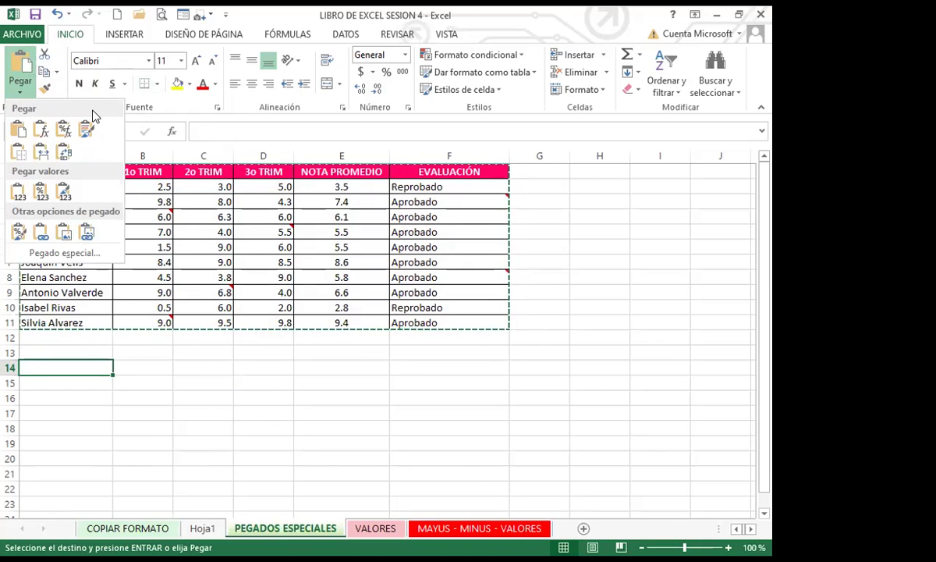
click(51, 255)
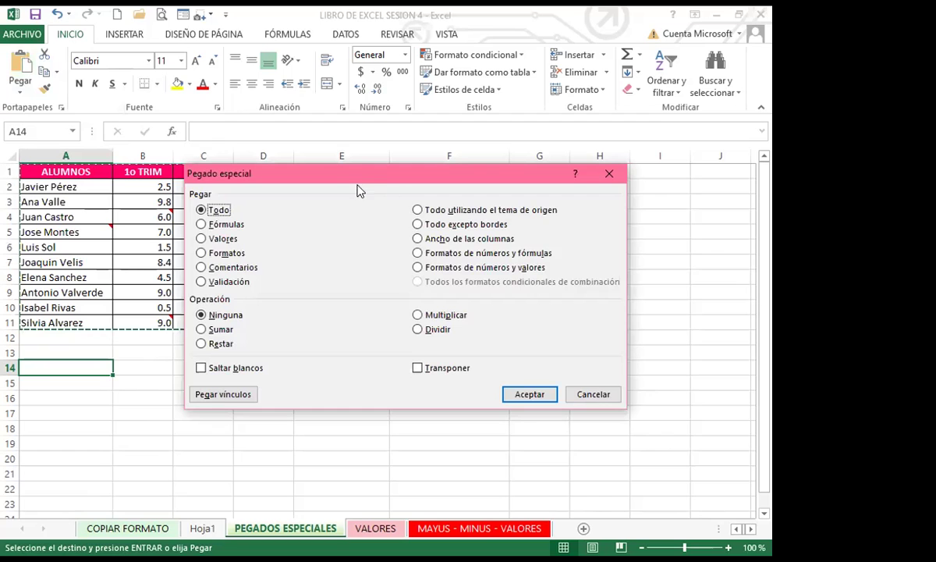
drag(285, 177, 305, 75)
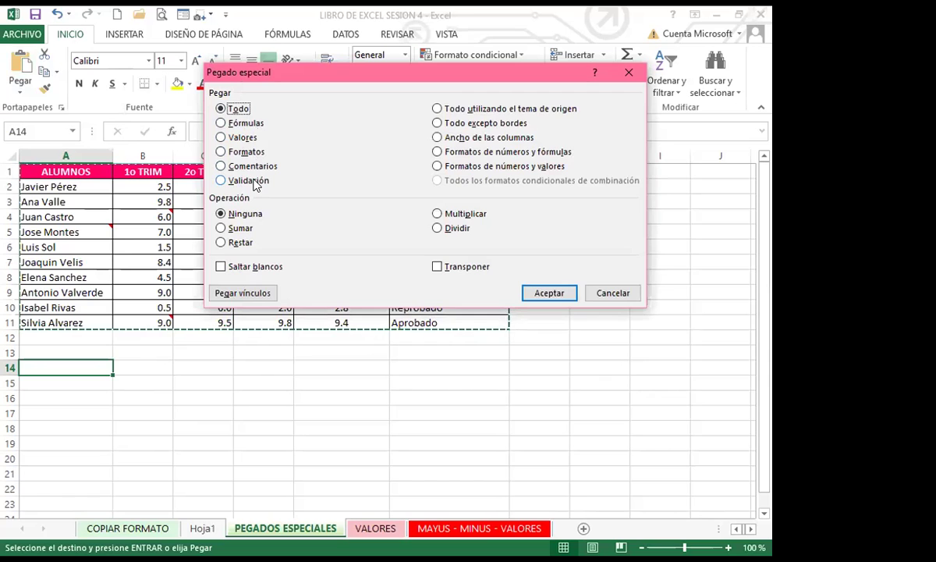
click(221, 124)
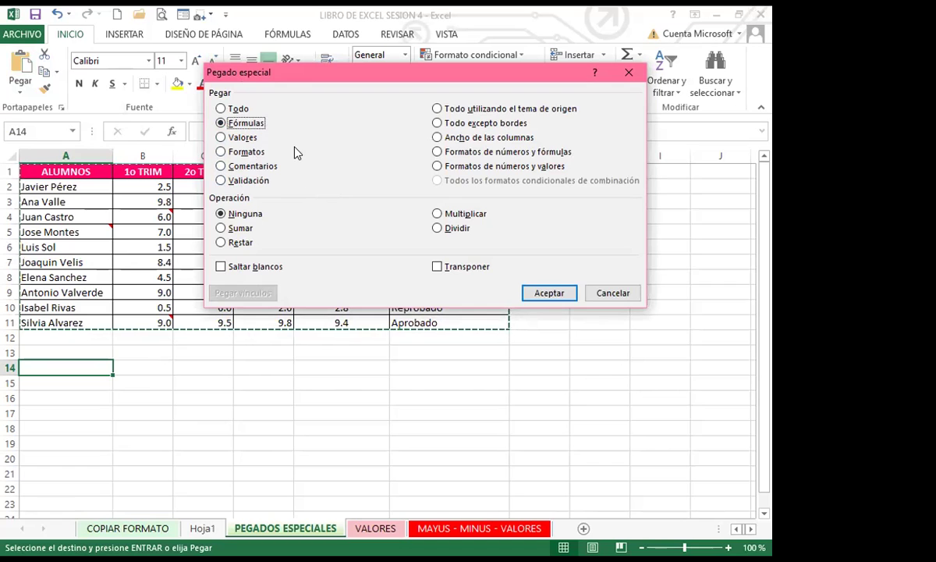
click(551, 294)
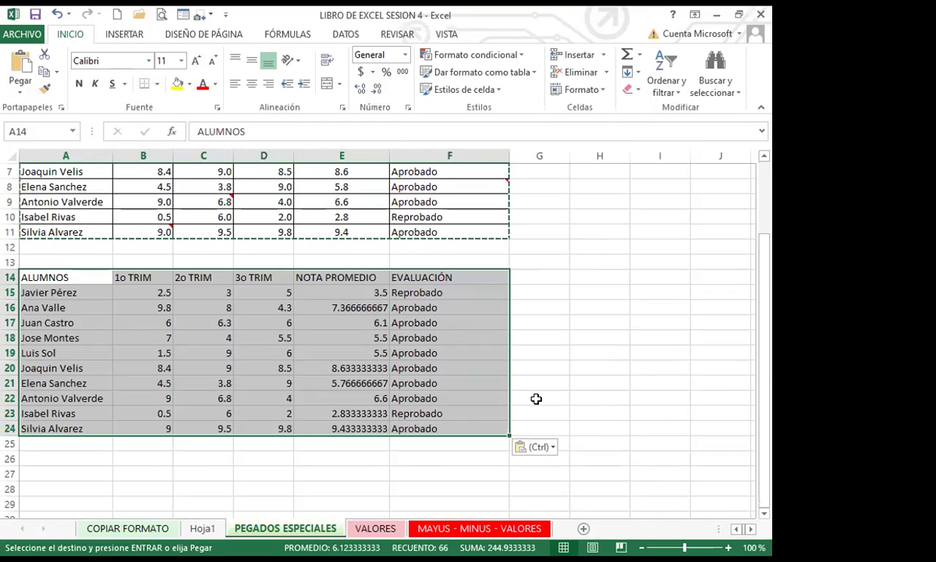
Check the formulas down the NOTA PROMEDIO column of the pasted table
click(347, 306)
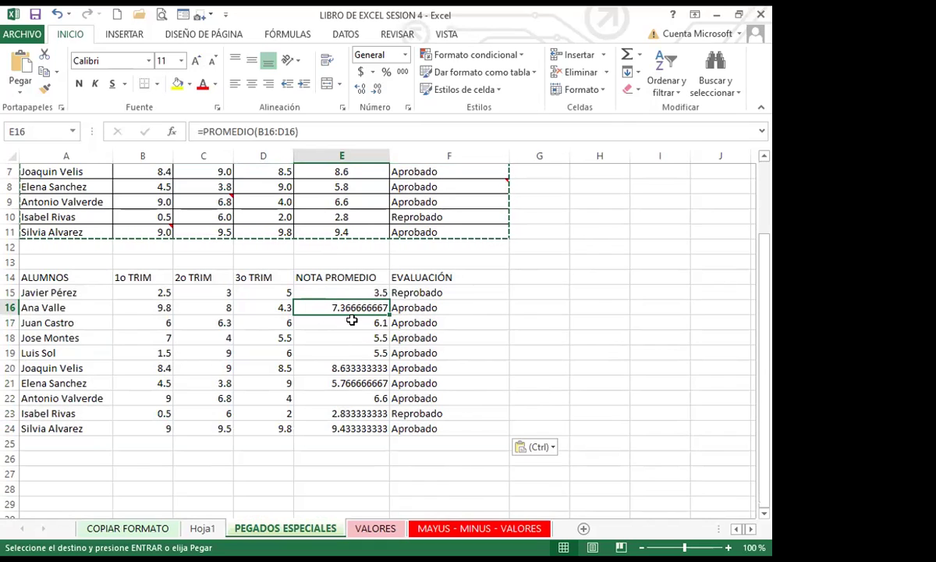
click(352, 319)
key(Down)
key(Down)
key(Down)
key(Down)
key(Down)
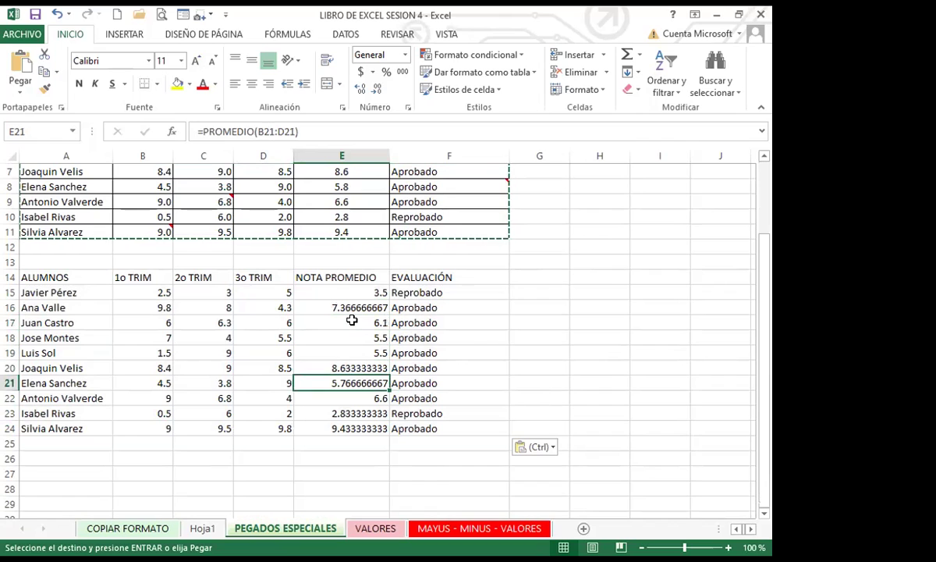
Check the formulas down the EVALUACIÓN column of the pasted table and compare cells D17 and E16
click(429, 292)
key(Down)
key(Down)
key(Down)
key(Down)
key(Down)
key(Down)
key(Down)
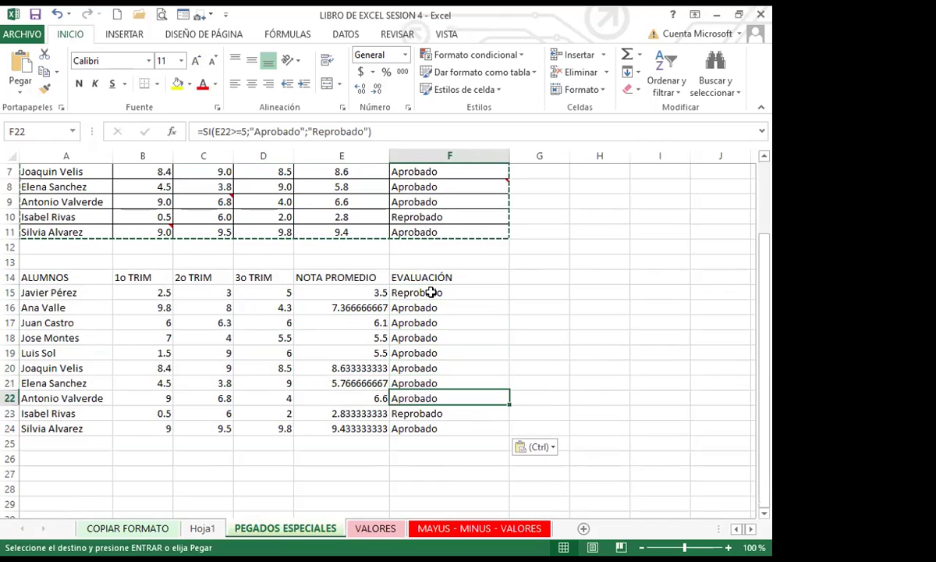
click(248, 317)
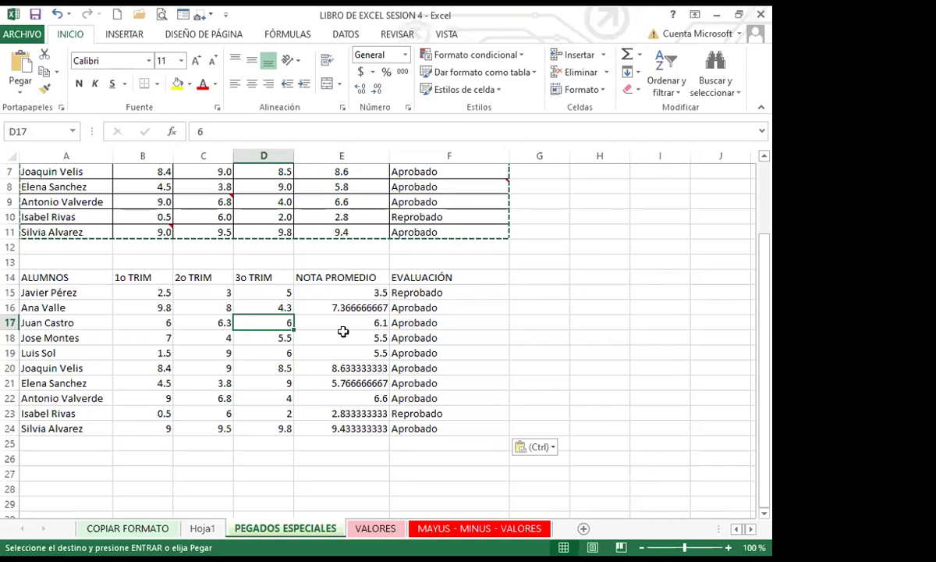
click(335, 306)
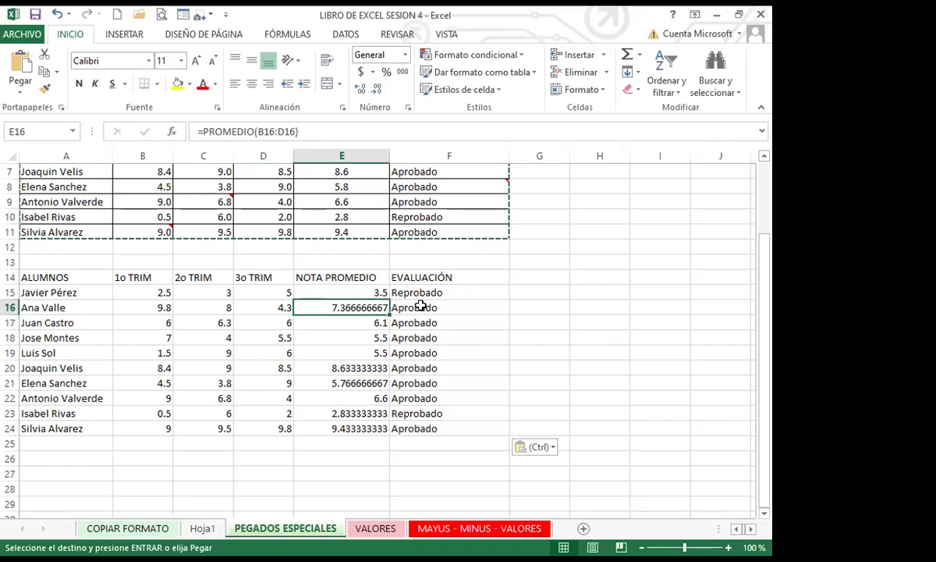
Check the average and evaluation formulas in rows 15 to 17 of the formulas-only table
click(421, 306)
click(418, 290)
click(367, 294)
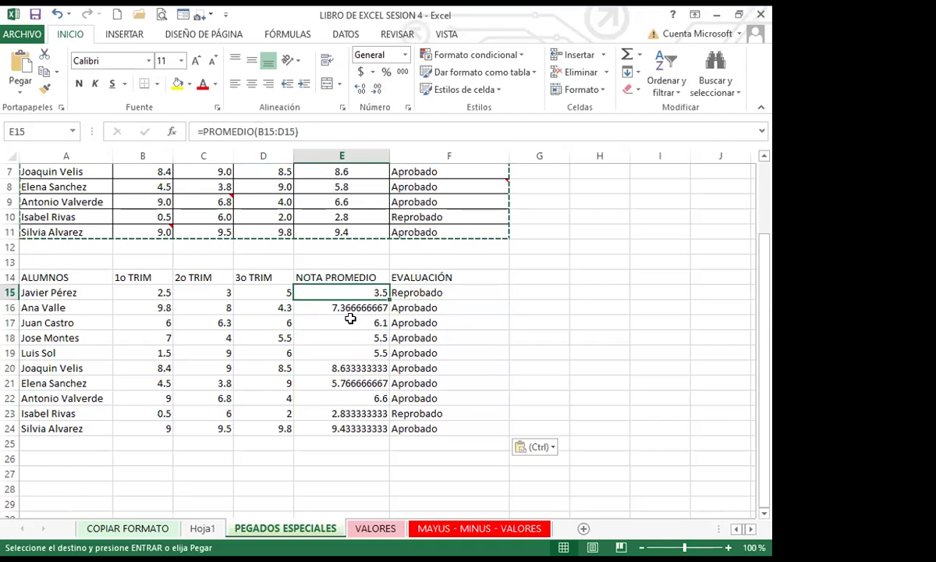
click(350, 320)
click(397, 309)
click(414, 322)
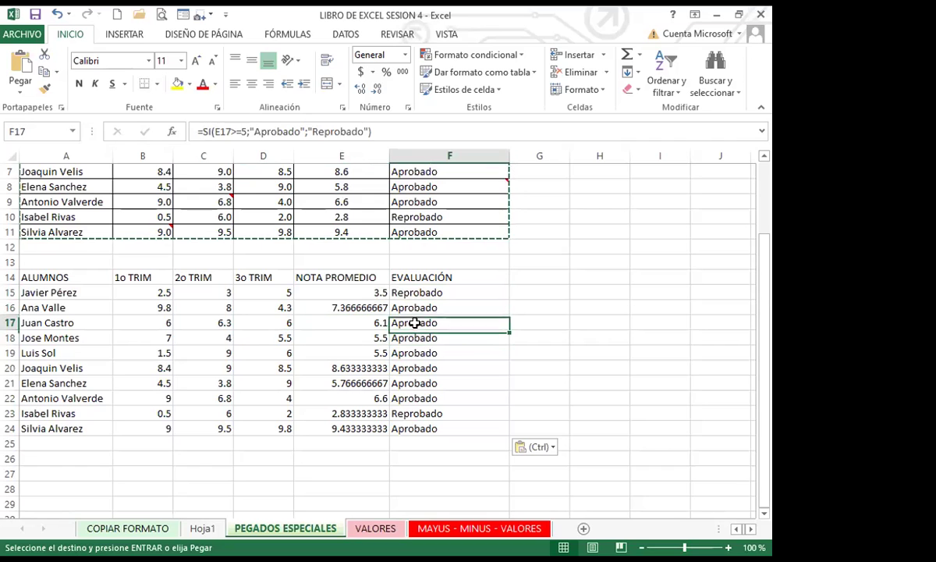
click(344, 324)
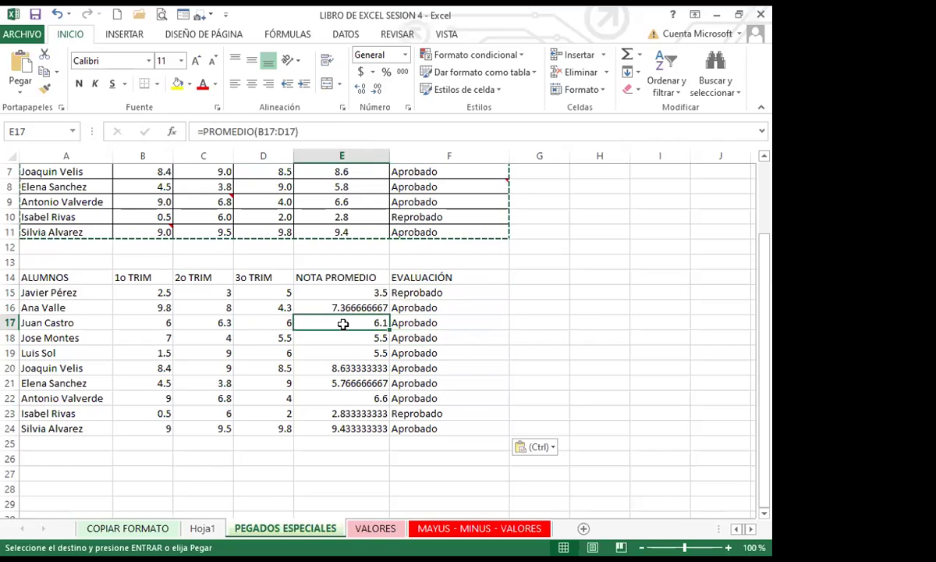
Paste only the values of the copied grades table at A27 using Paste Special
scroll(141, 186, up, 2)
scroll(43, 353, down, 3)
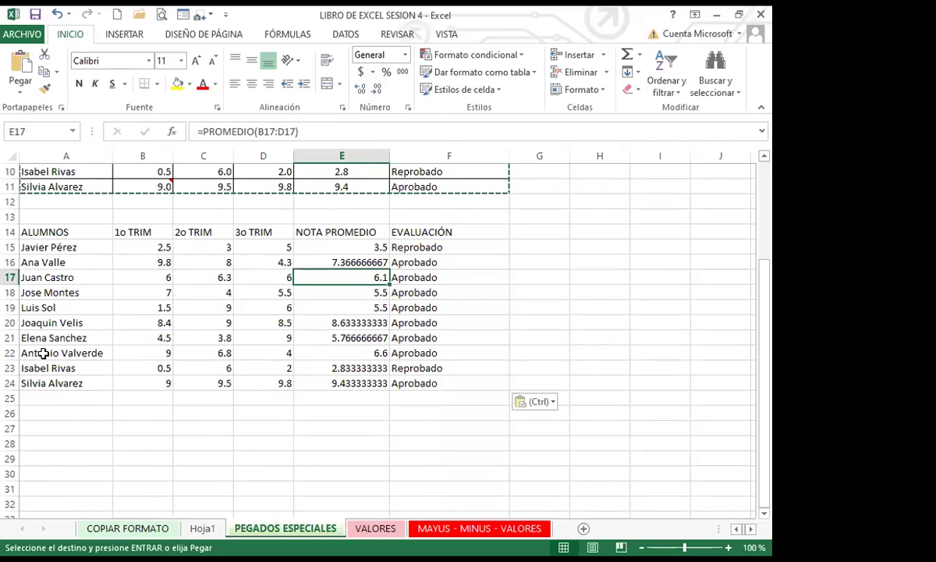
scroll(44, 367, down, 2)
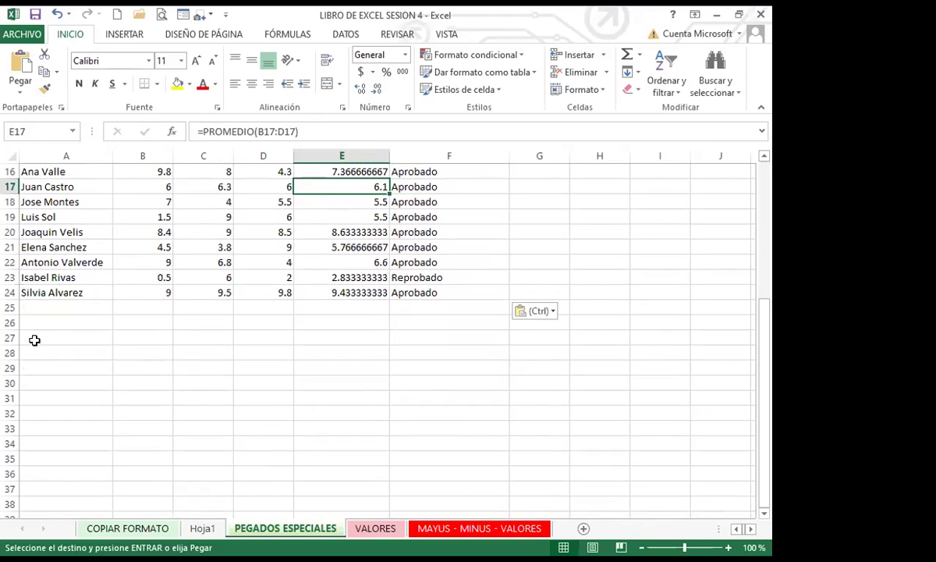
click(34, 338)
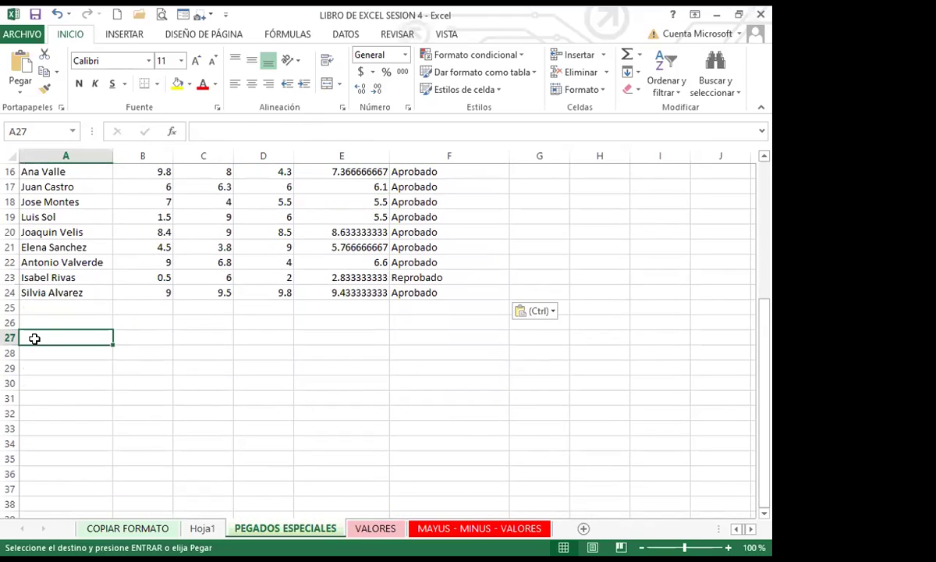
click(21, 92)
click(45, 245)
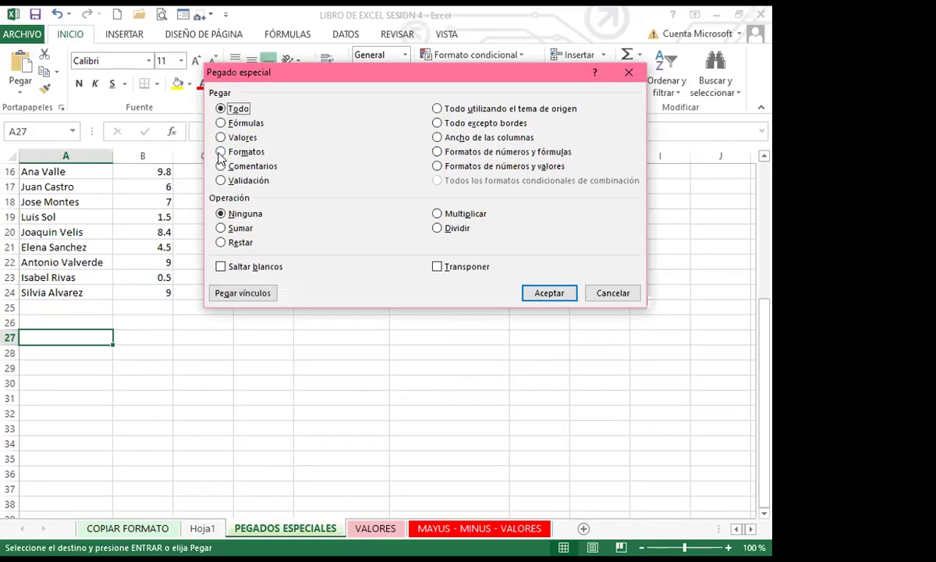
click(221, 138)
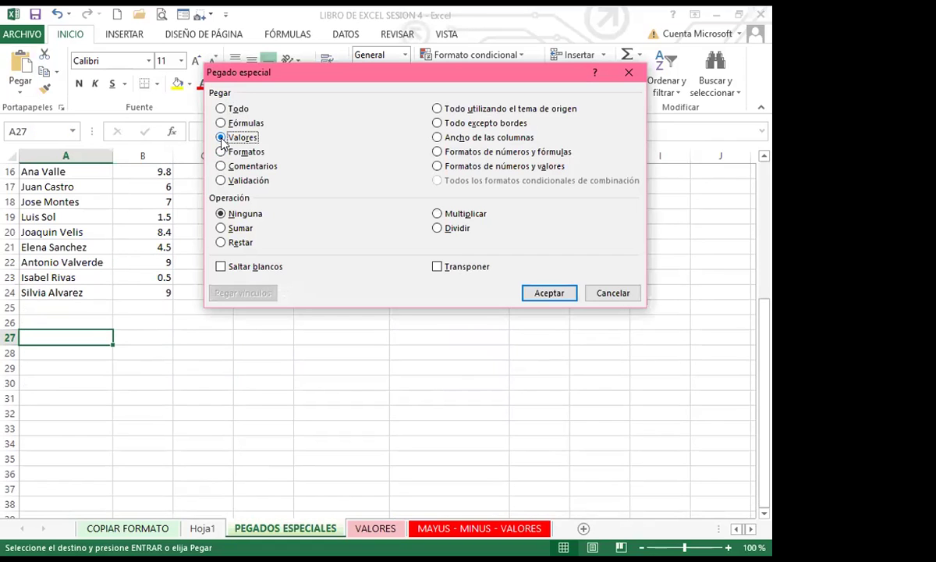
click(549, 298)
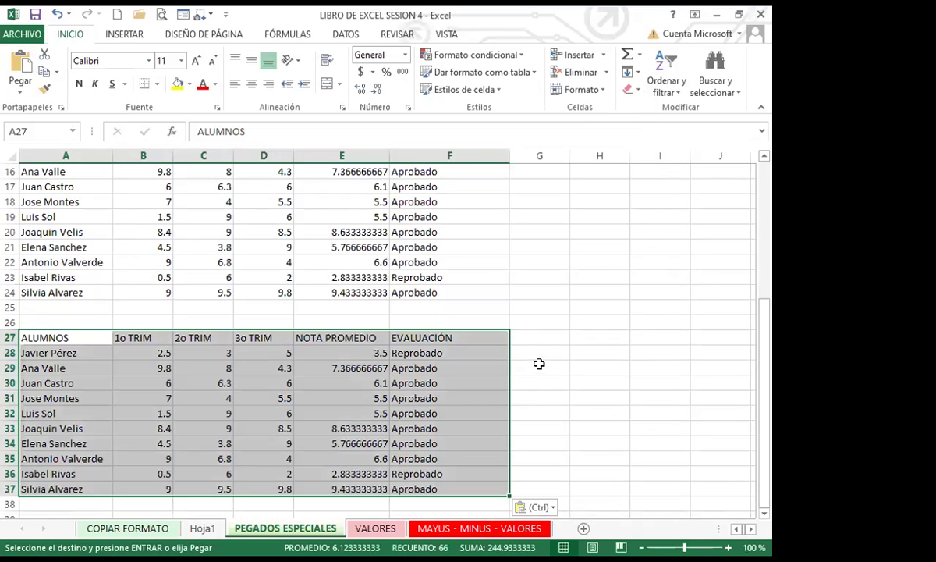
Review the values-only table and check the contents of cells E28, F28 and E29
scroll(538, 364, up, 4)
scroll(537, 361, down, 4)
scroll(538, 359, down, 1)
scroll(537, 359, up, 1)
scroll(537, 359, down, 3)
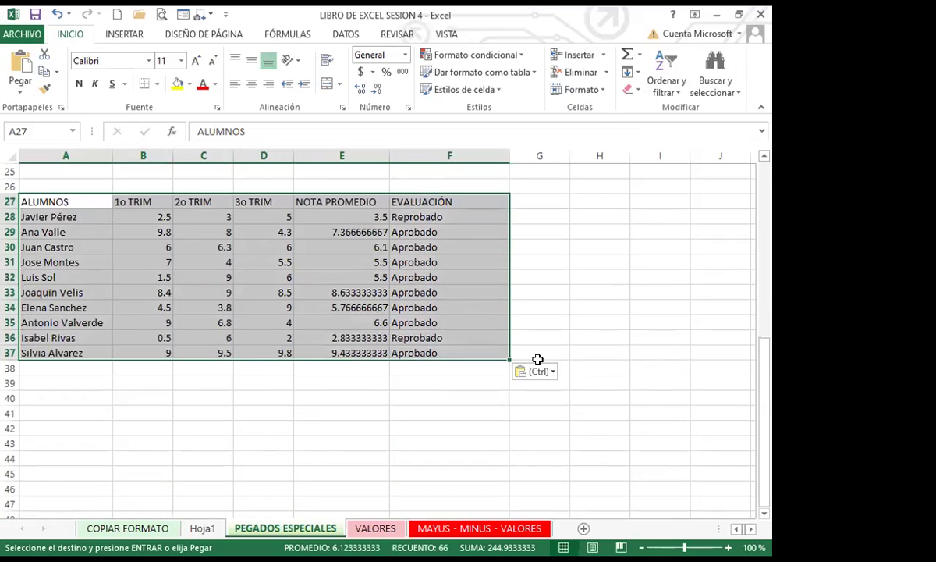
scroll(541, 357, up, 2)
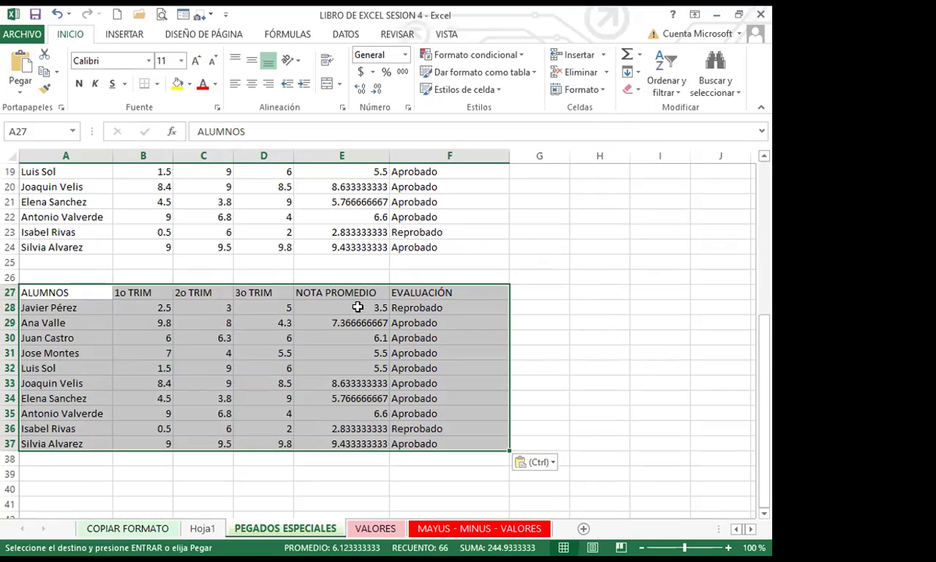
click(357, 307)
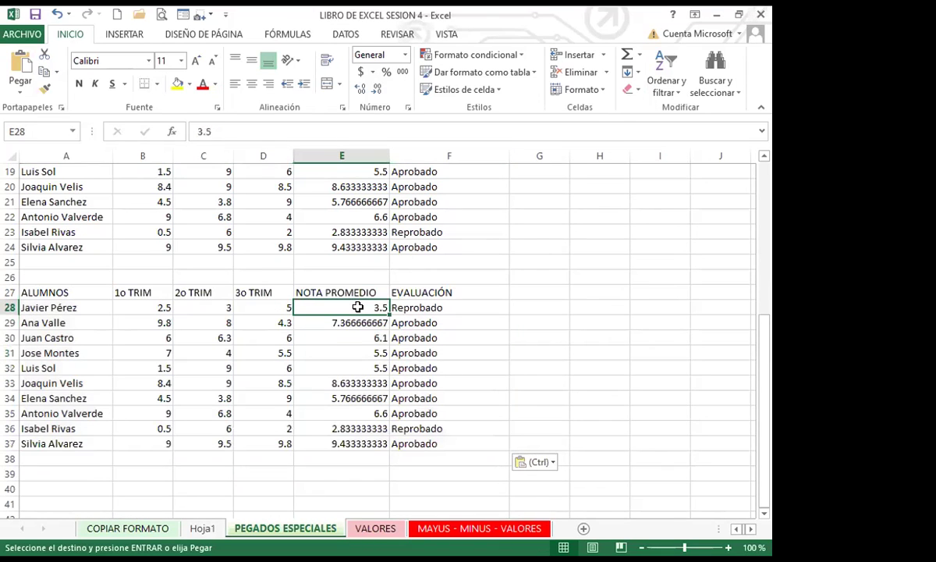
click(223, 129)
click(401, 308)
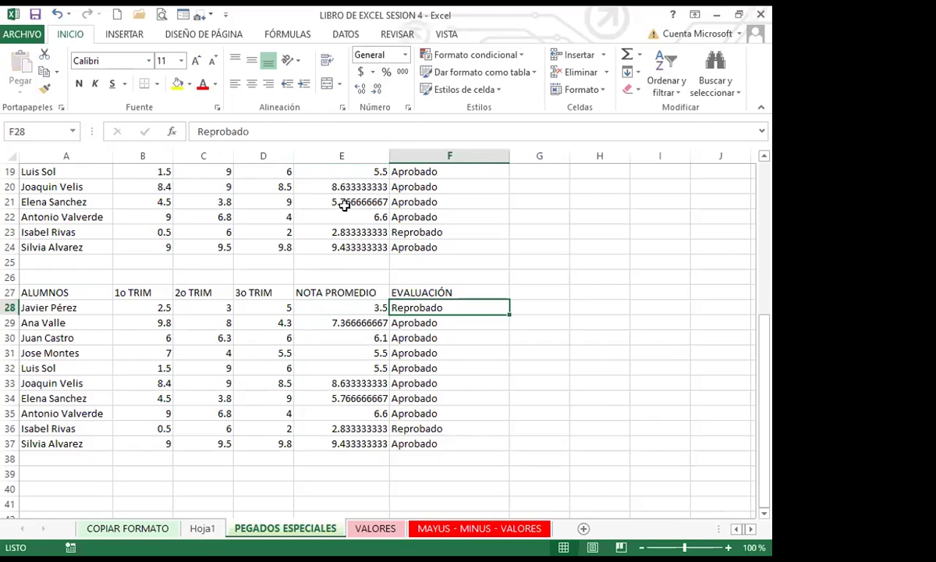
click(335, 322)
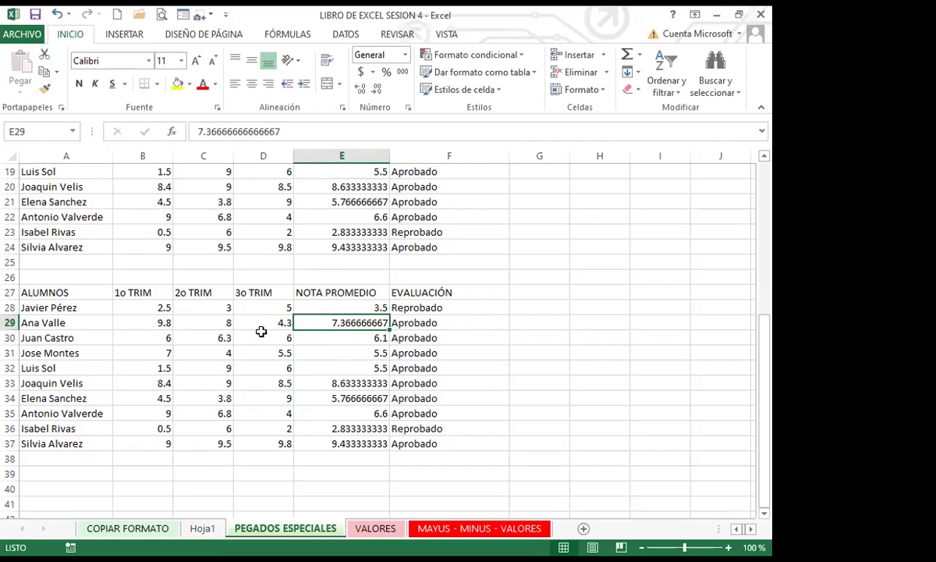
Compare the average in E24 of the formulas-only table with the NOTA PROMEDIO cells of the values-only table
click(336, 246)
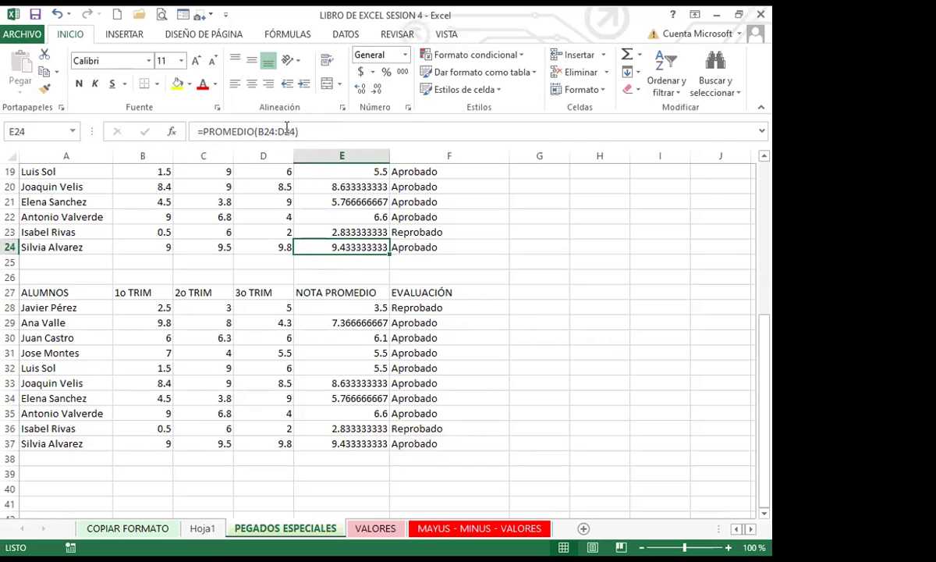
click(337, 323)
click(337, 445)
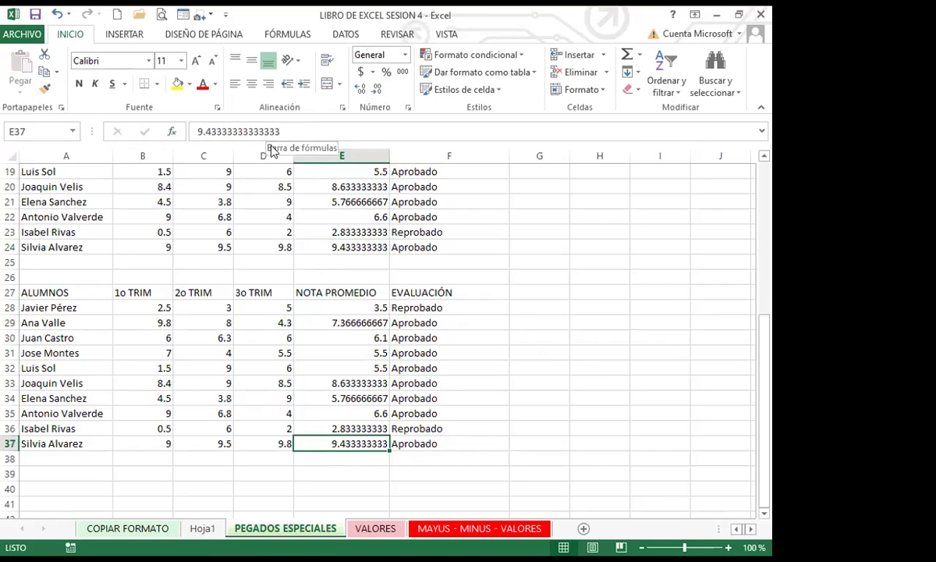
click(330, 427)
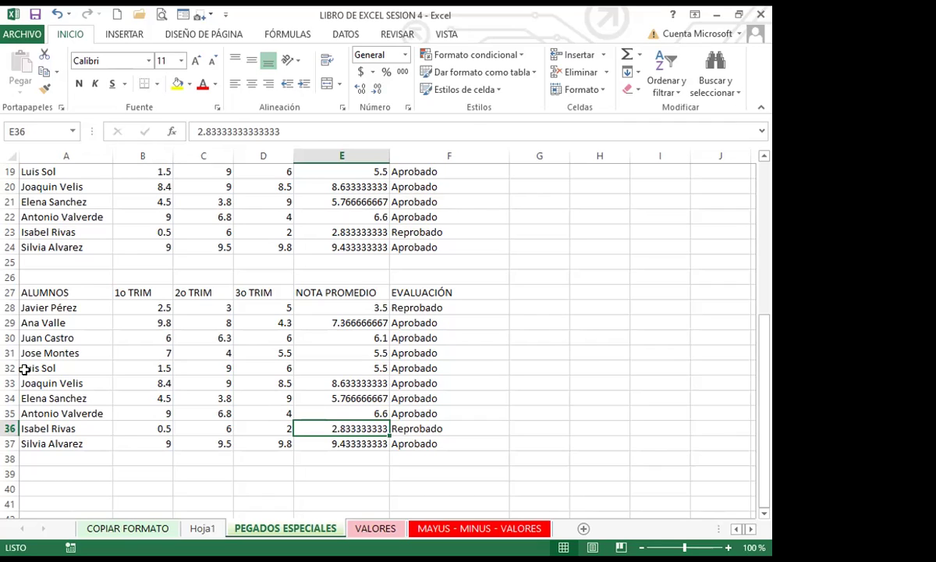
click(357, 321)
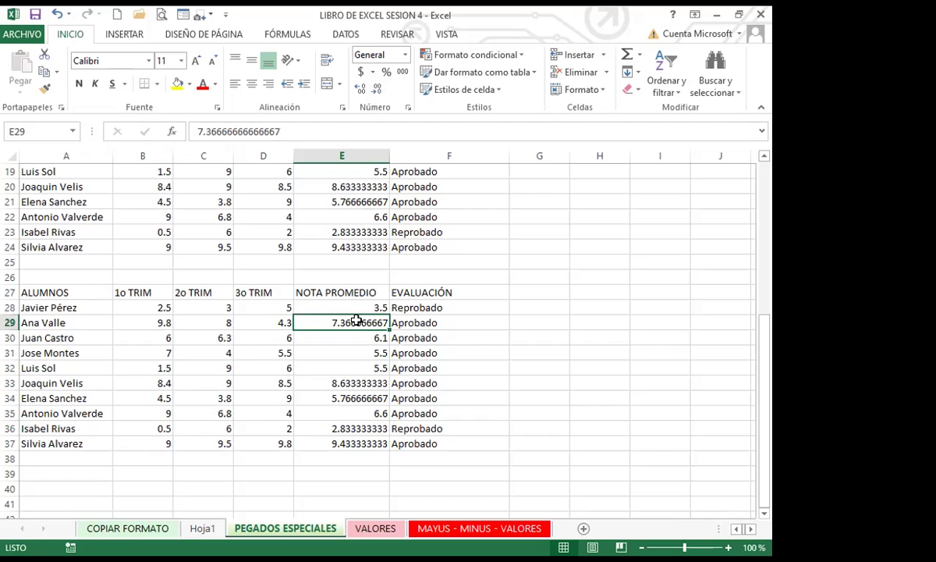
drag(360, 308, 365, 412)
click(339, 246)
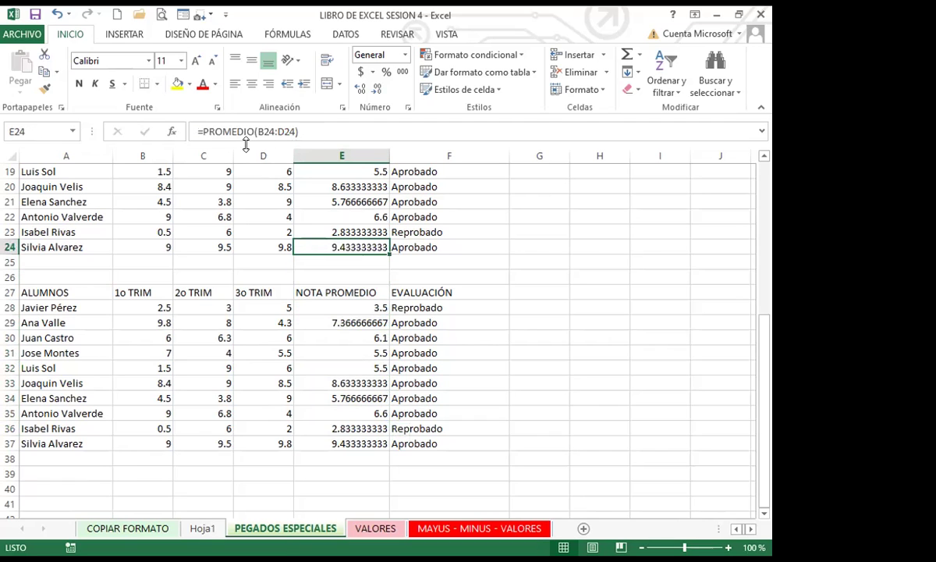
Check the contents of E37 and of EVALUACIÓN cells F37, F36 and F32 in the values-only table
click(310, 441)
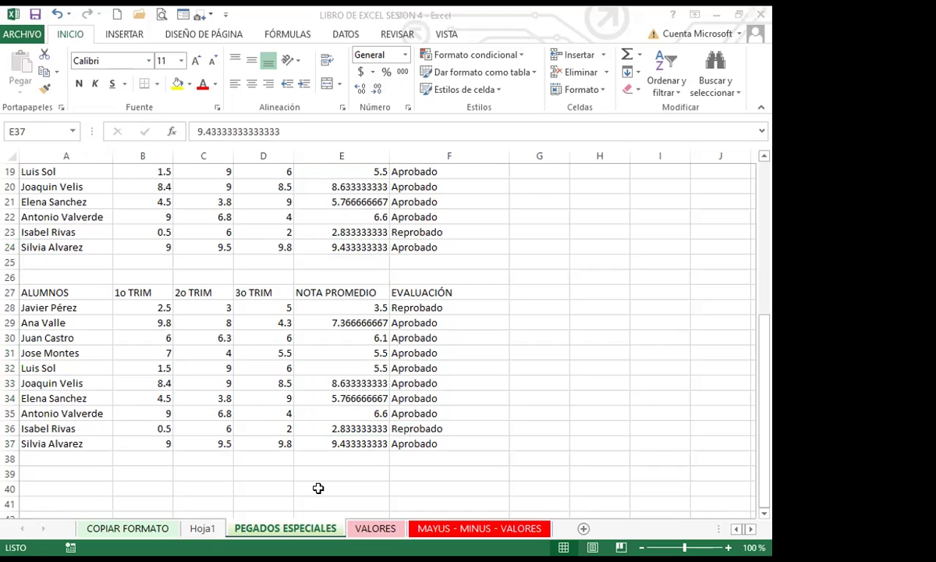
click(331, 447)
click(418, 443)
click(425, 428)
click(421, 372)
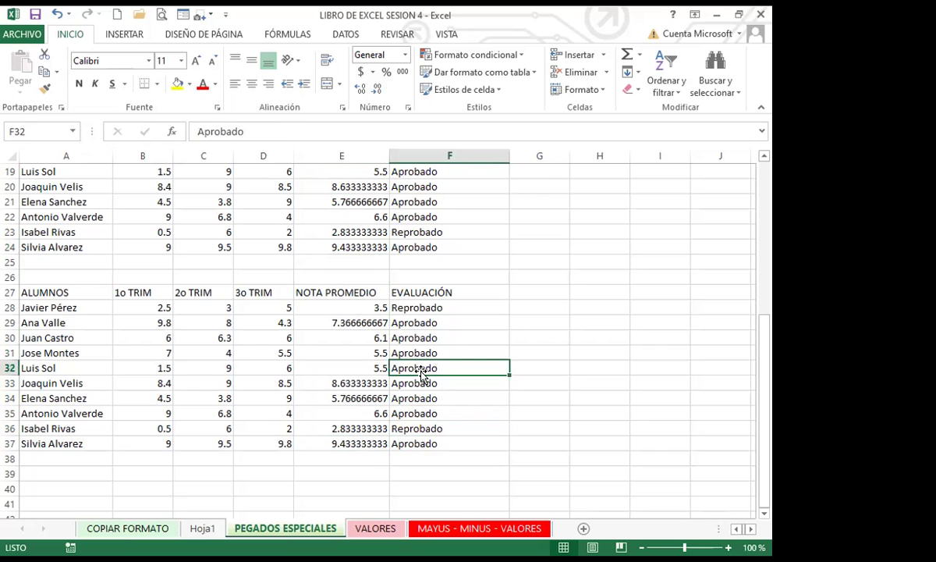
Copy the original grades table A1:F11
scroll(286, 357, down, 2)
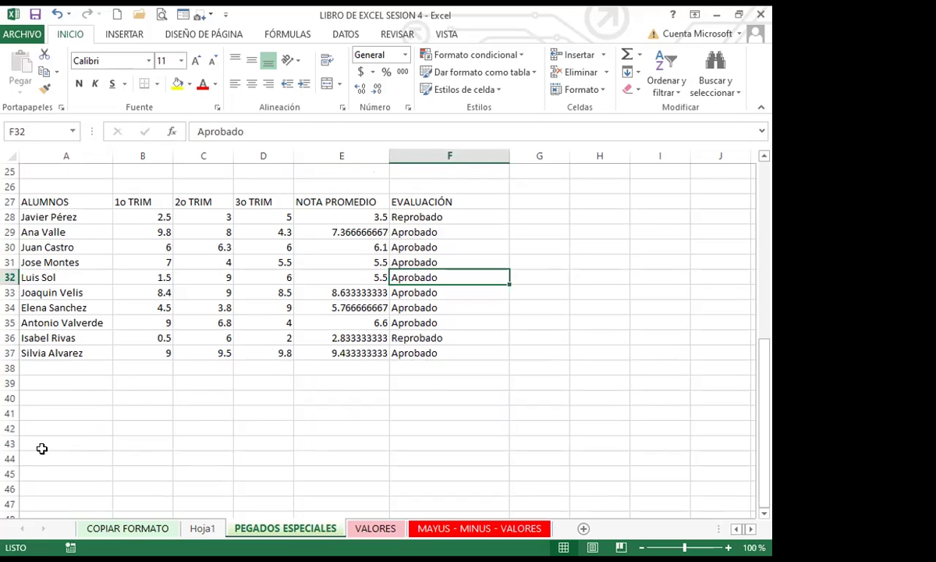
click(42, 397)
scroll(86, 352, up, 7)
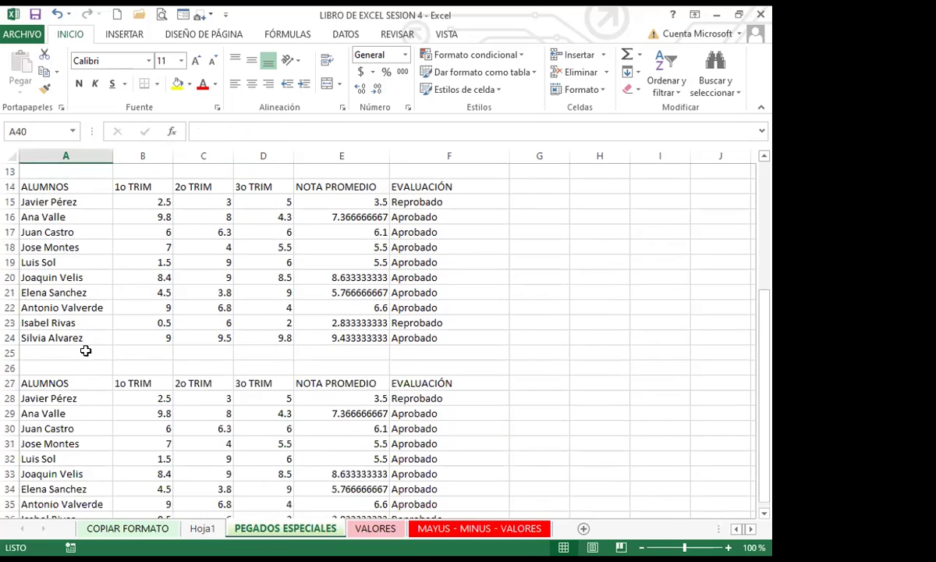
scroll(86, 352, up, 1)
drag(33, 167, 503, 324)
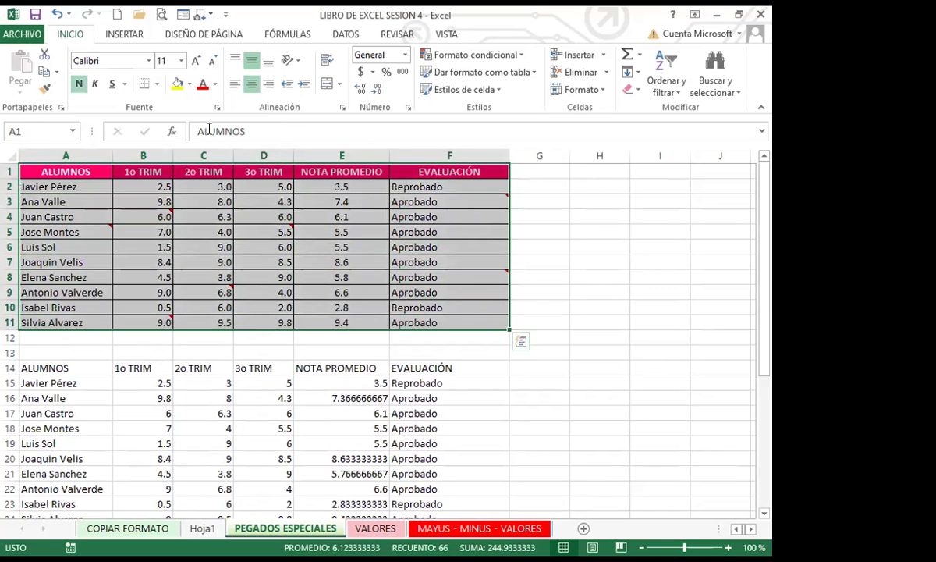
click(44, 71)
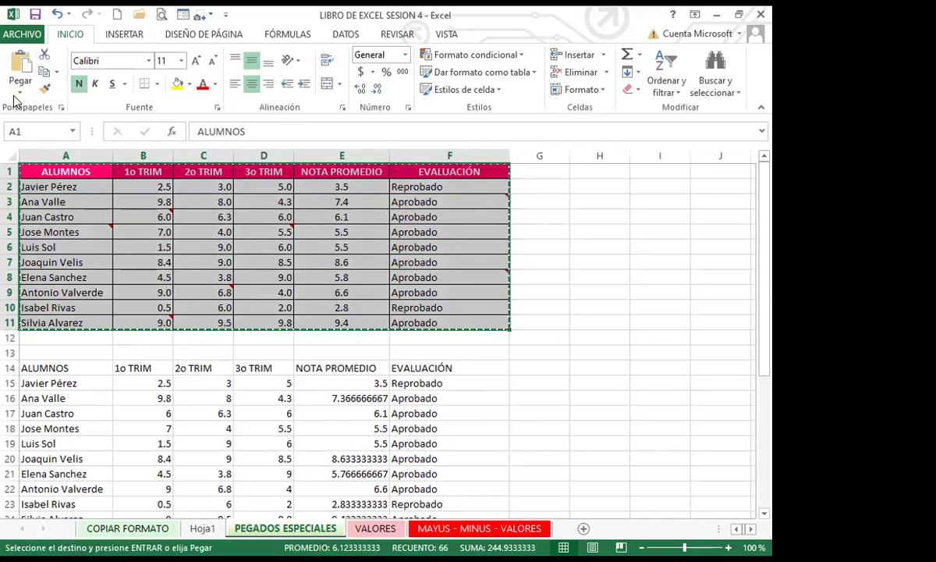
Paste only the formats onto the copied range A1:F11 itself using Paste Special
click(16, 93)
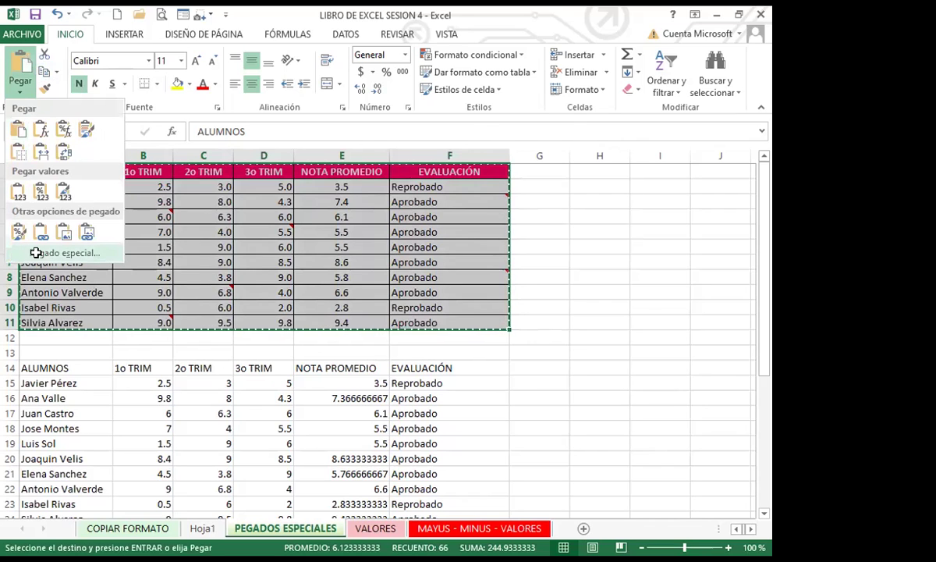
click(35, 250)
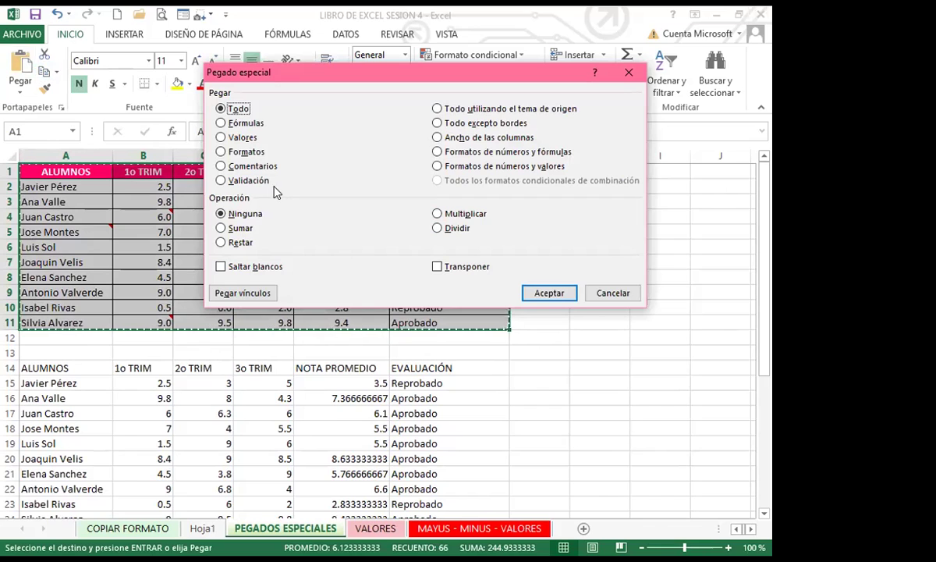
click(222, 152)
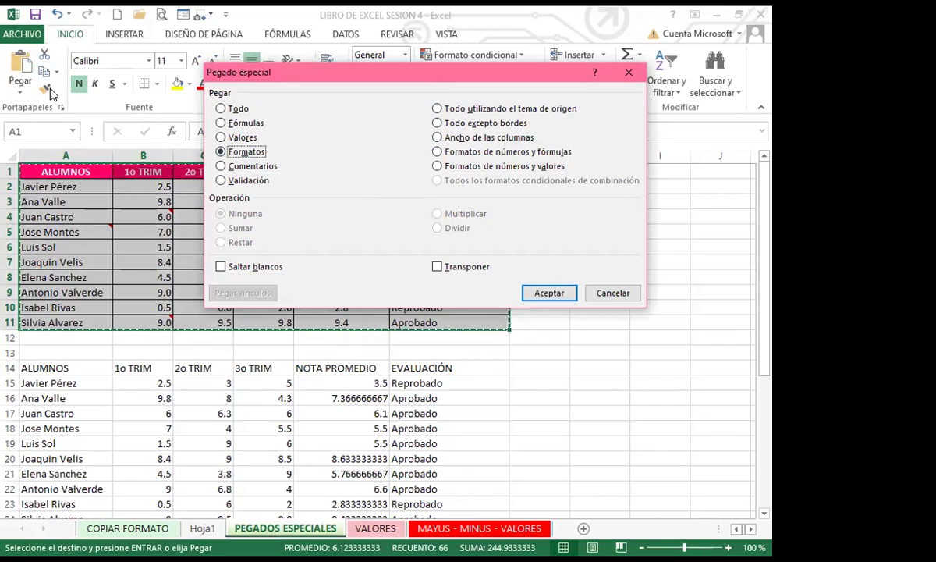
click(550, 293)
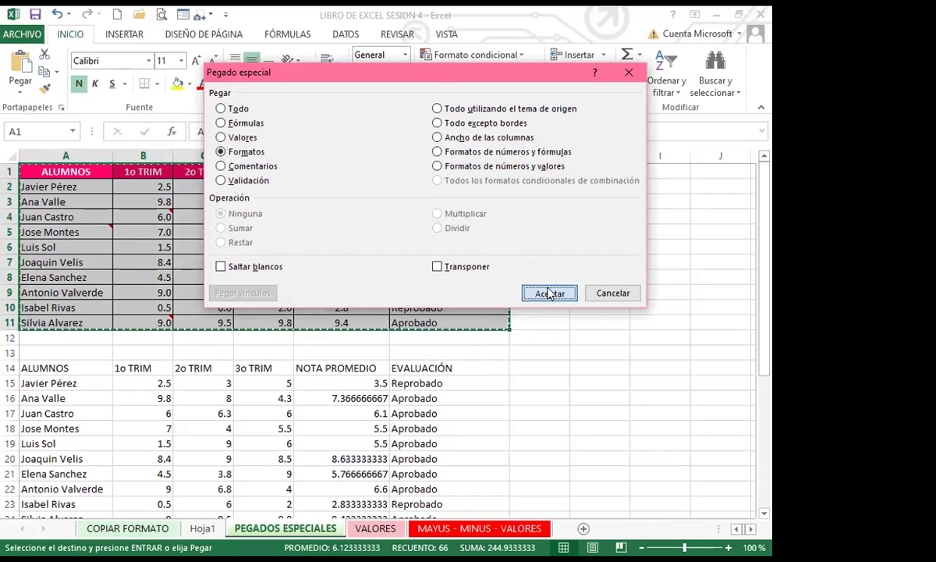
Paste only the formats of the copied grades table at A40 using Paste Special
scroll(551, 333, down, 12)
scroll(530, 327, up, 2)
click(40, 307)
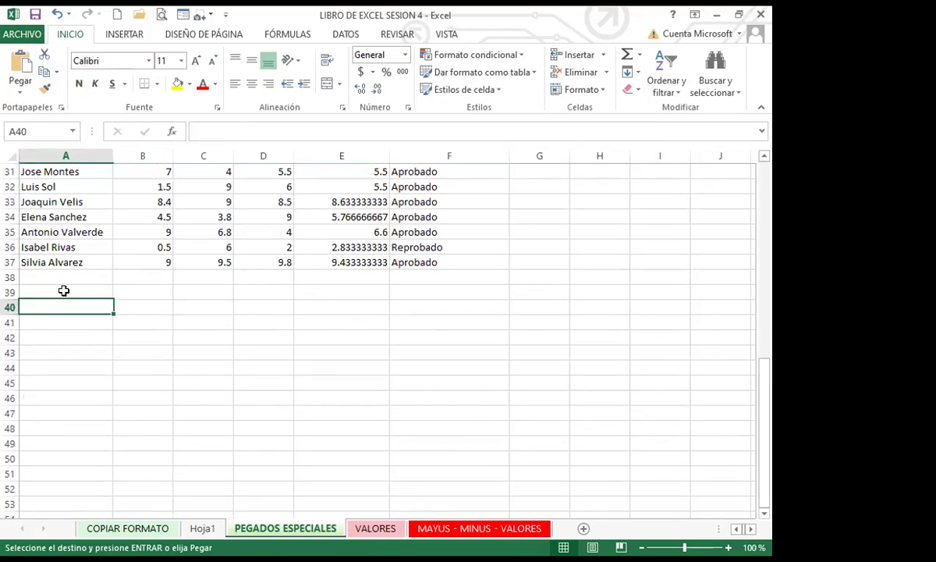
click(21, 89)
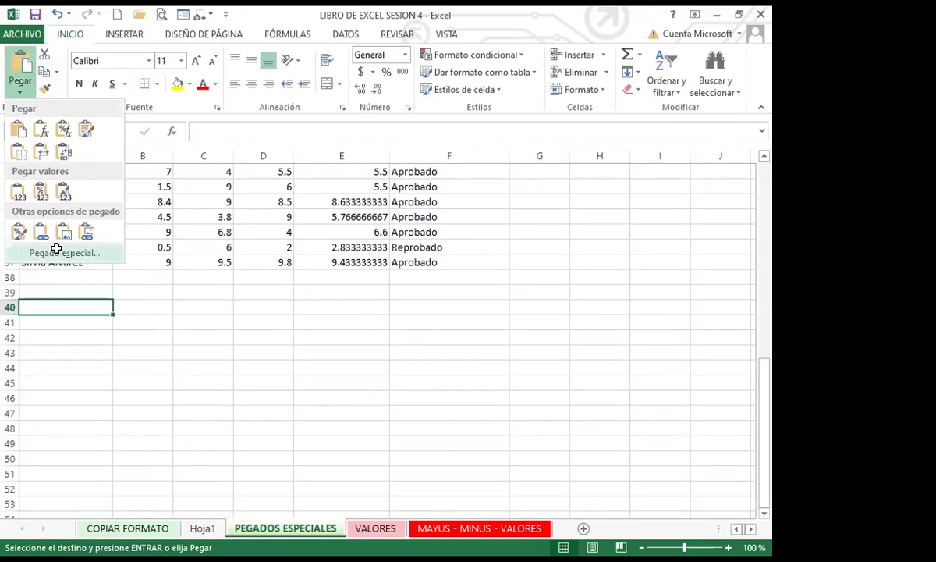
click(64, 252)
click(558, 295)
Examine the cells of the formats-only table A40:F50 for any contents
click(345, 351)
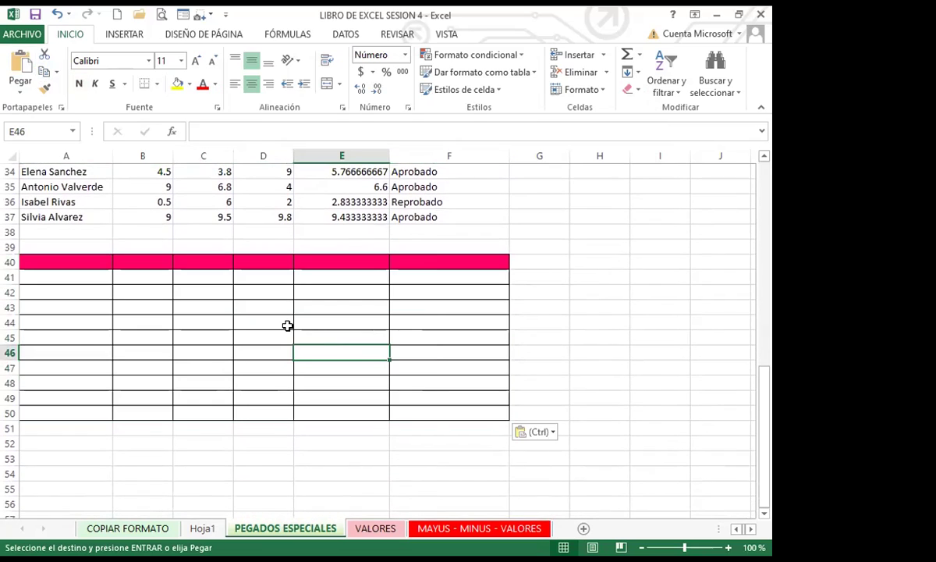
key(Left)
key(Up)
key(Up)
key(Left)
key(Left)
key(Up)
key(Left)
key(Down)
key(Down)
key(shift+Down)
key(Down)
key(Down)
key(Right)
key(Right)
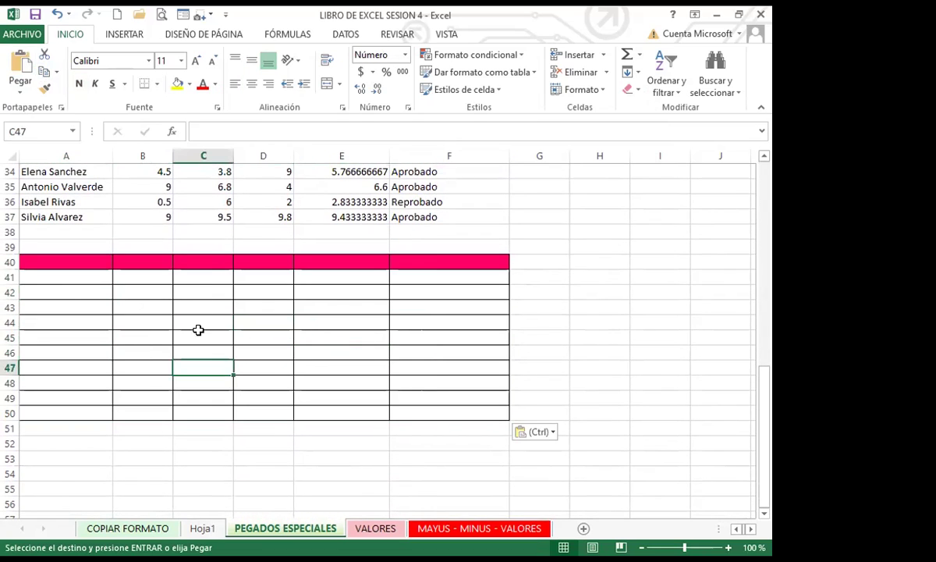
key(Up)
key(Up)
key(shift+Up)
Enter a first name in header cell E40 of the formats-only table
click(328, 258)
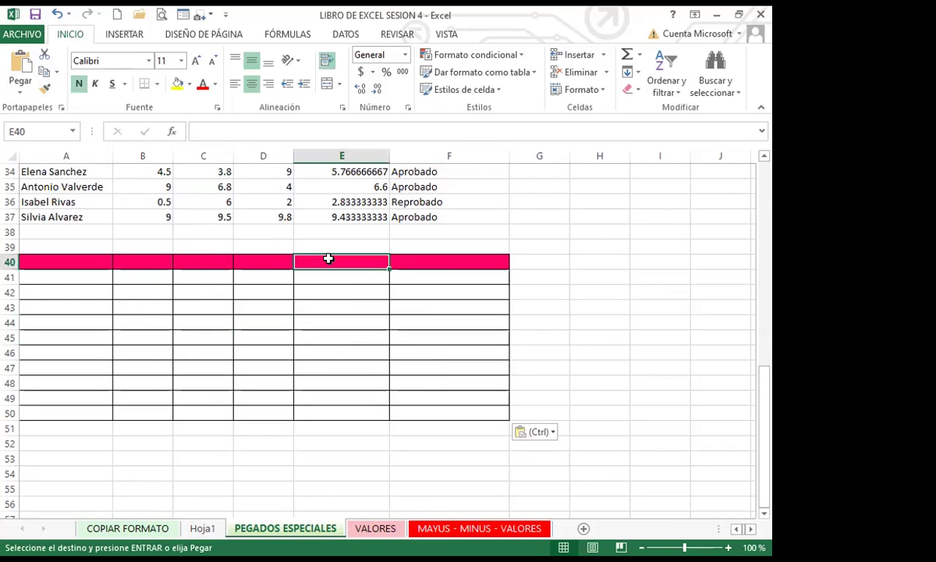
text(VANESSA)
key(Return)
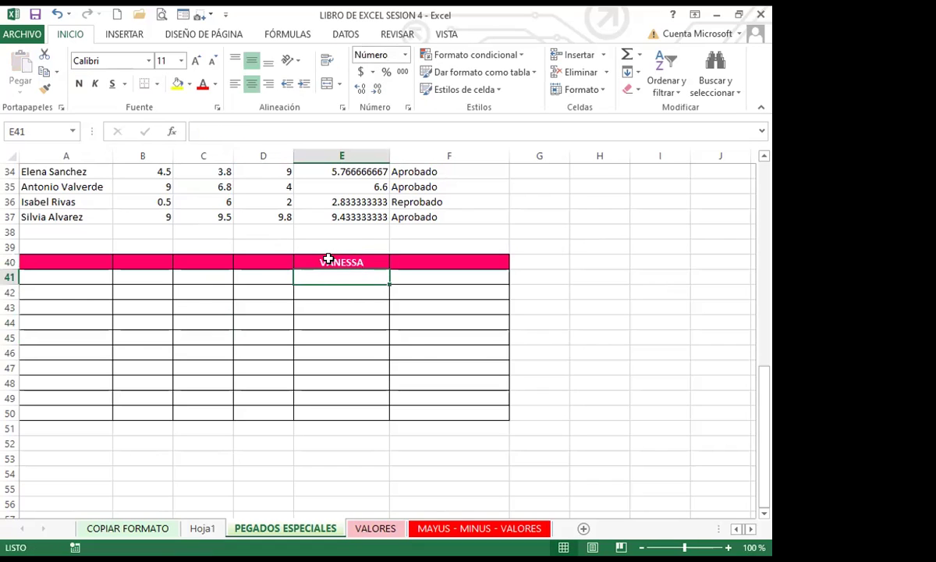
Check the empty cells around the header entry in the formats-only table A40:F50 for contents
key(Down)
key(Down)
key(Down)
key(Left)
key(Left)
key(Left)
key(Down)
key(Left)
key(Up)
key(Right)
key(Right)
key(Right)
key(Right)
key(Up)
key(Right)
key(Left)
key(Left)
key(Left)
key(Left)
key(Down)
key(Right)
key(Right)
key(Down)
key(Right)
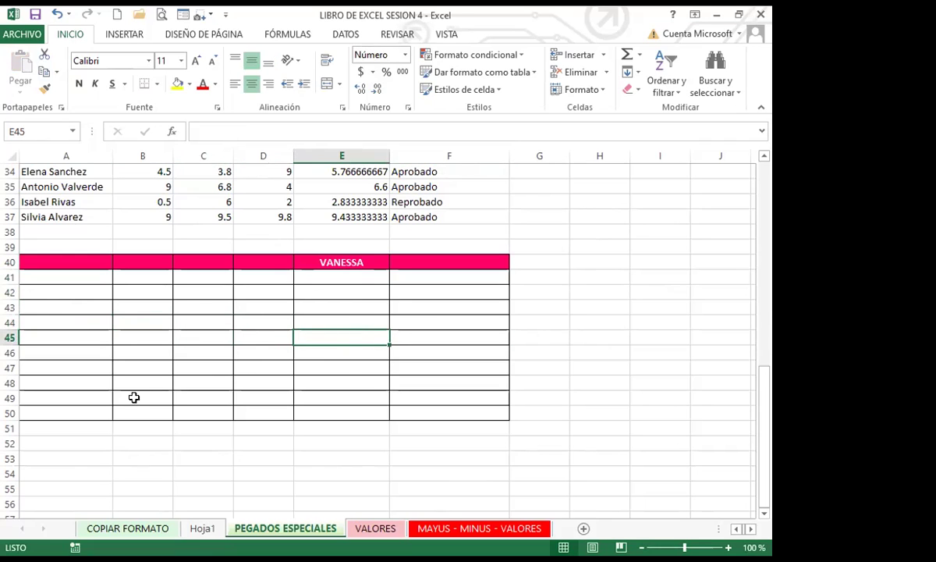
Copy the original grades table A1:F11 and paste only its comments onto the same range using Paste Special
scroll(50, 410, down, 1)
click(46, 416)
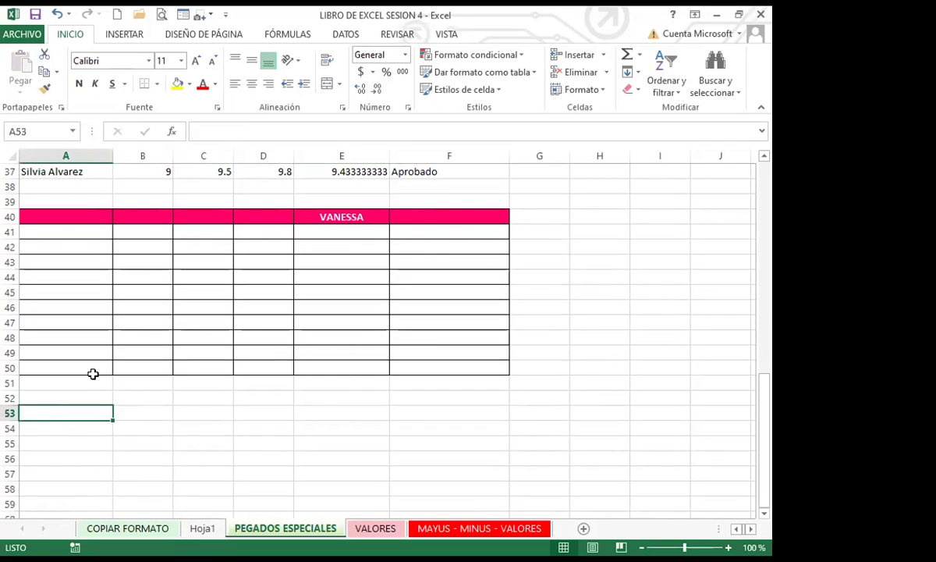
scroll(92, 373, up, 12)
drag(68, 171, 454, 323)
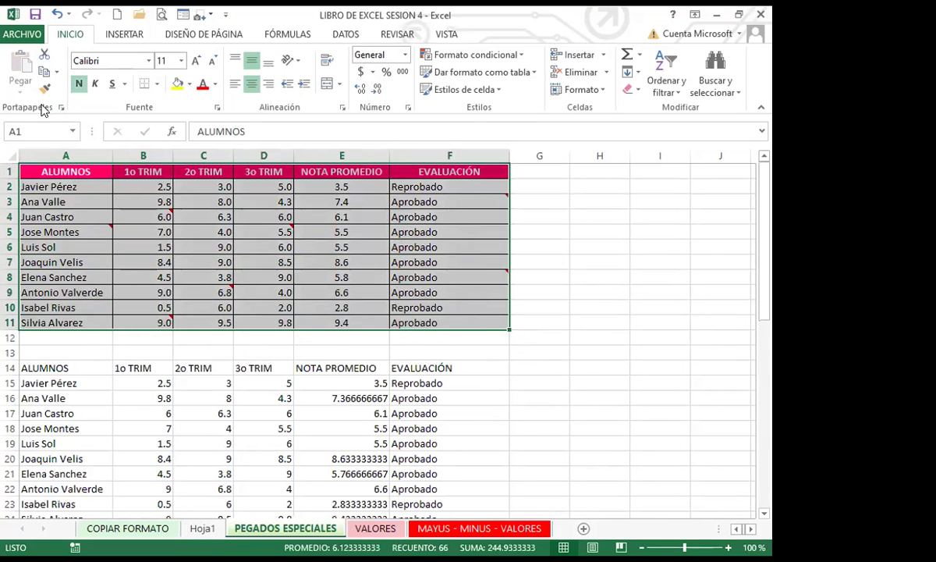
click(44, 72)
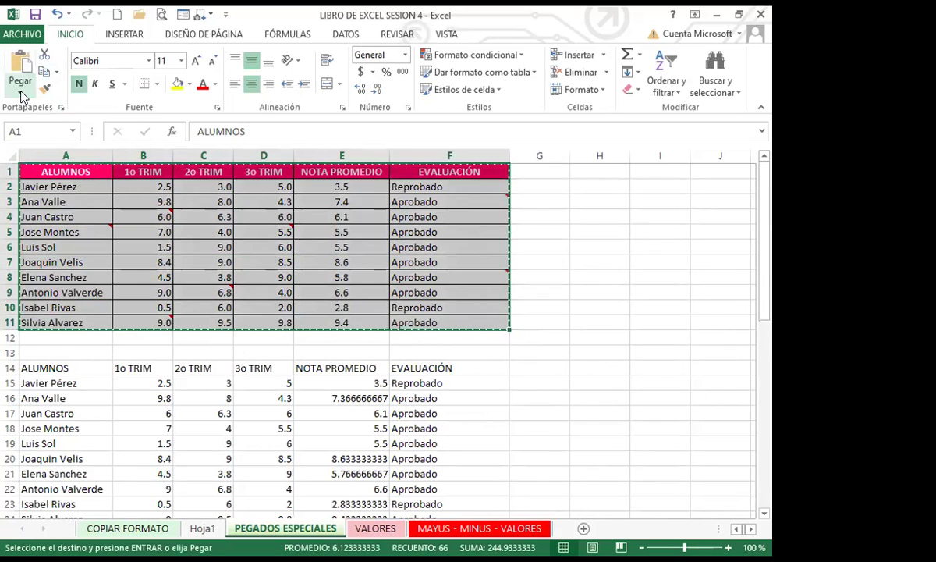
click(22, 92)
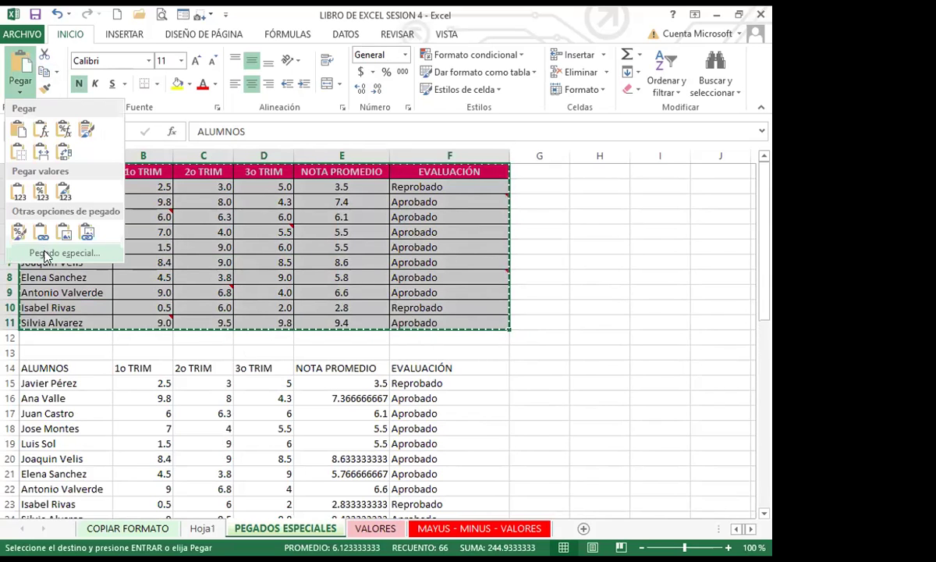
click(46, 253)
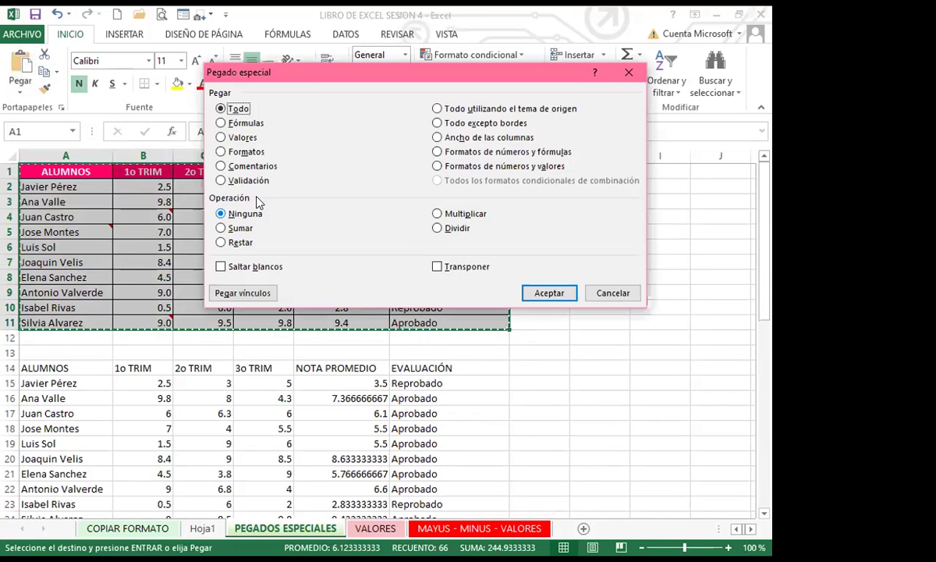
click(223, 167)
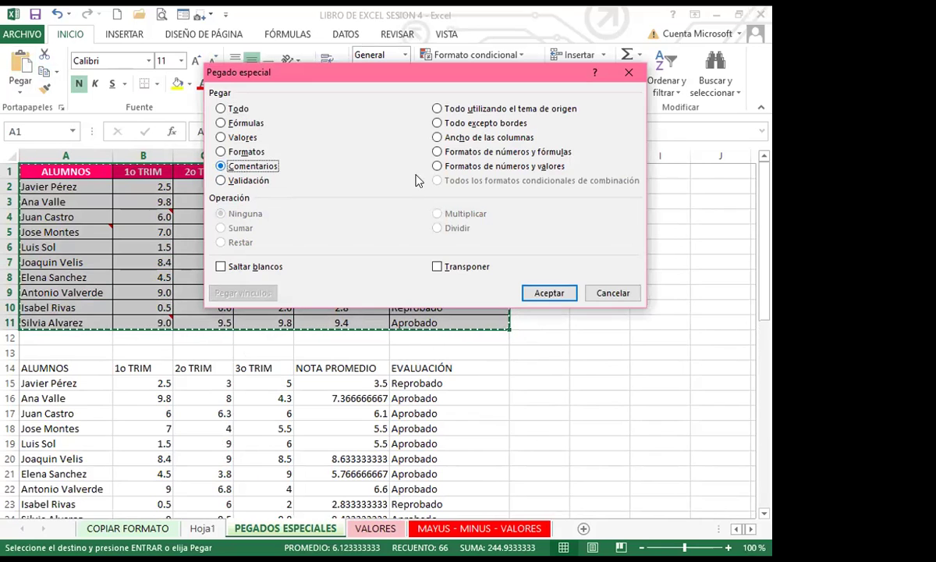
click(551, 293)
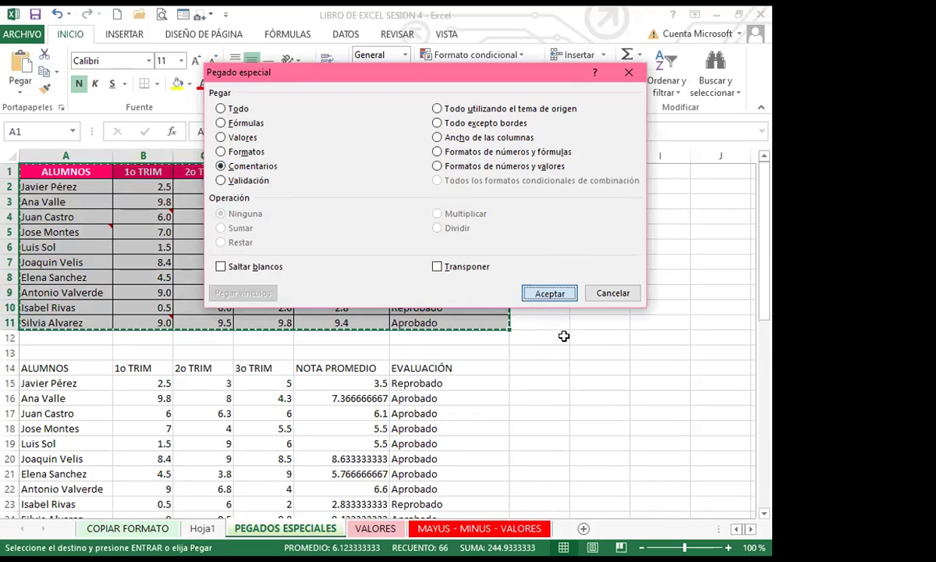
key(Return)
Paste only the comments of the copied grades table at A53 using Paste Special
scroll(567, 339, down, 20)
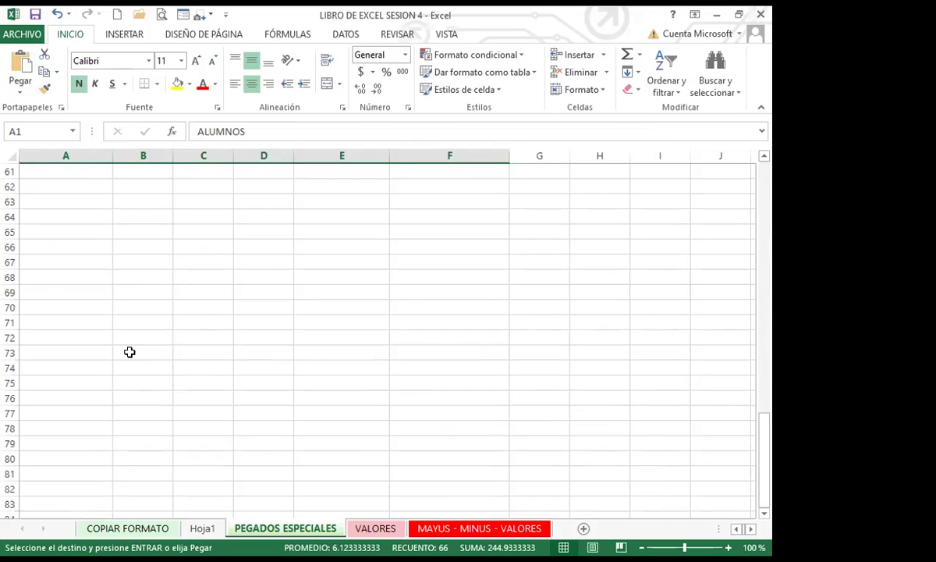
scroll(102, 345, up, 7)
scroll(47, 351, down, 2)
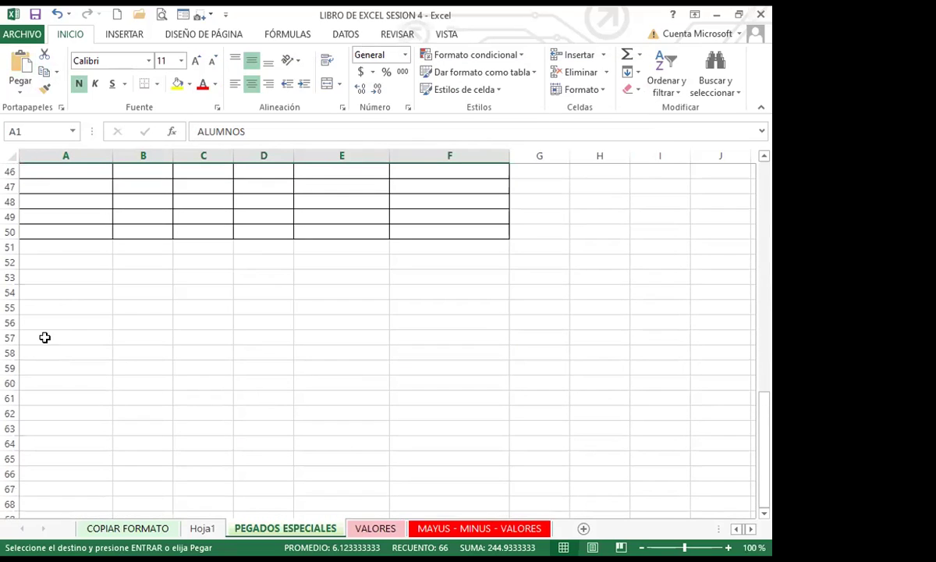
click(40, 278)
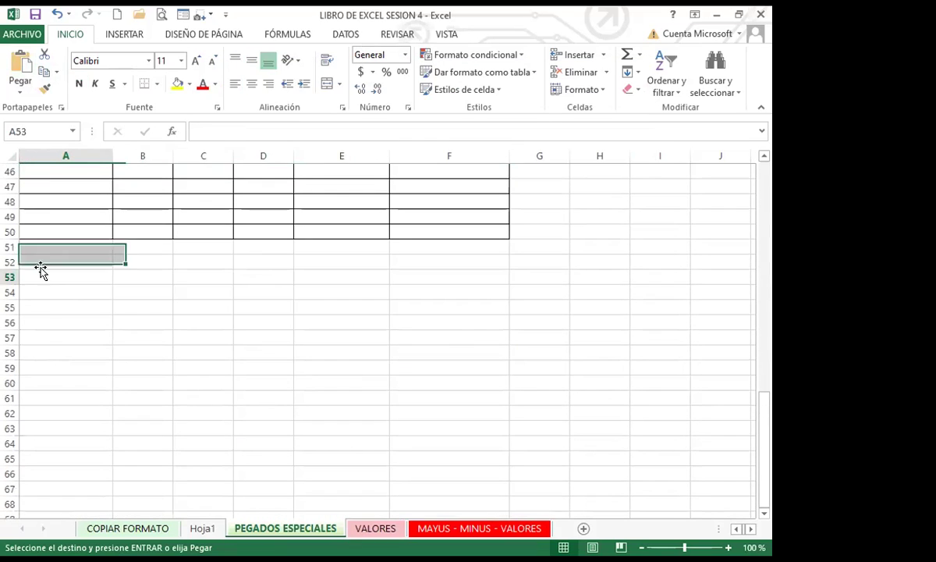
click(23, 90)
click(44, 254)
click(222, 165)
click(543, 291)
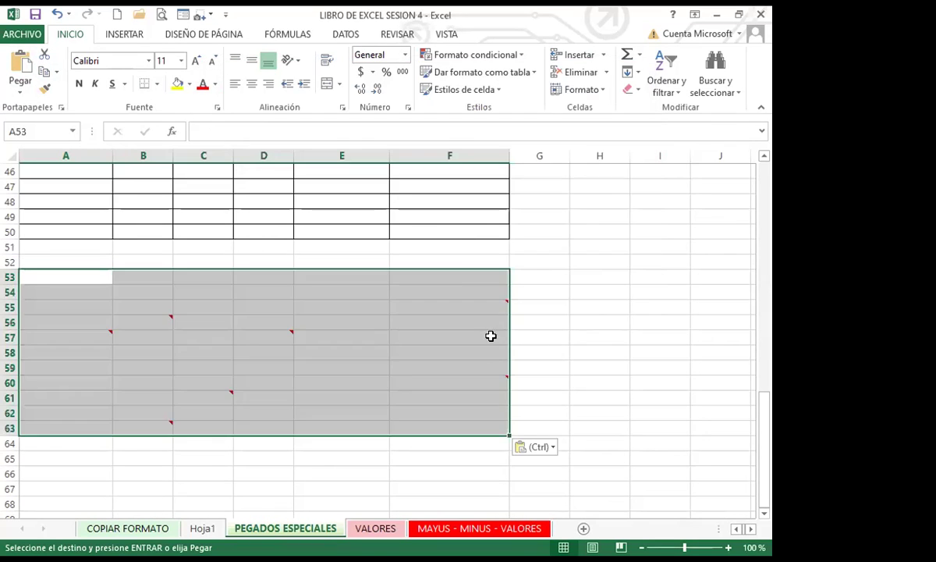
Examine the comments pasted without cell contents in the range A53:F63
click(542, 352)
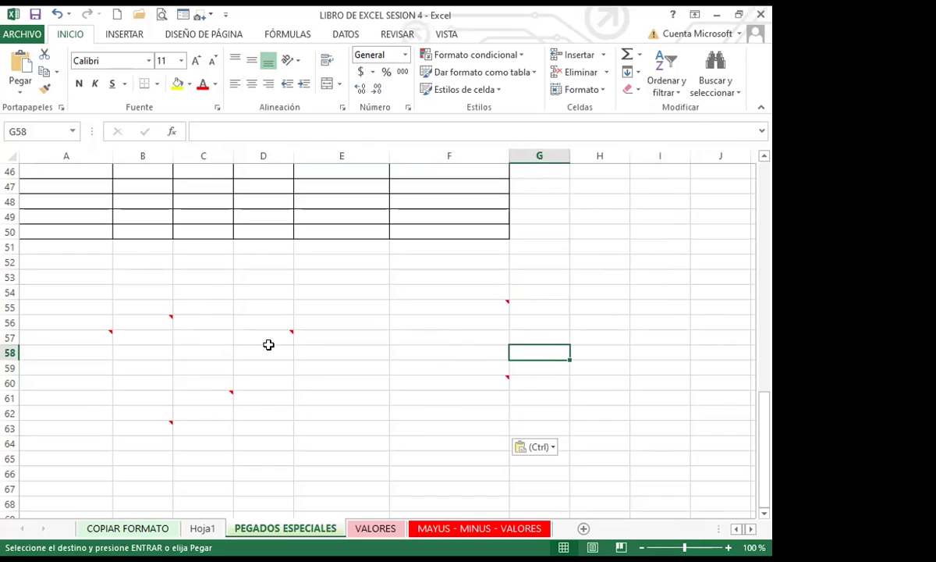
click(164, 321)
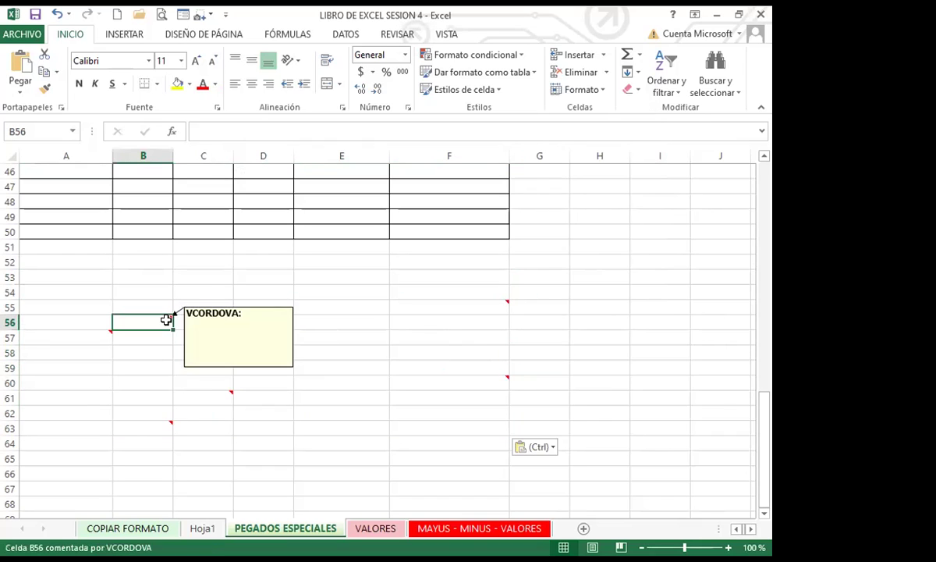
click(93, 338)
click(154, 428)
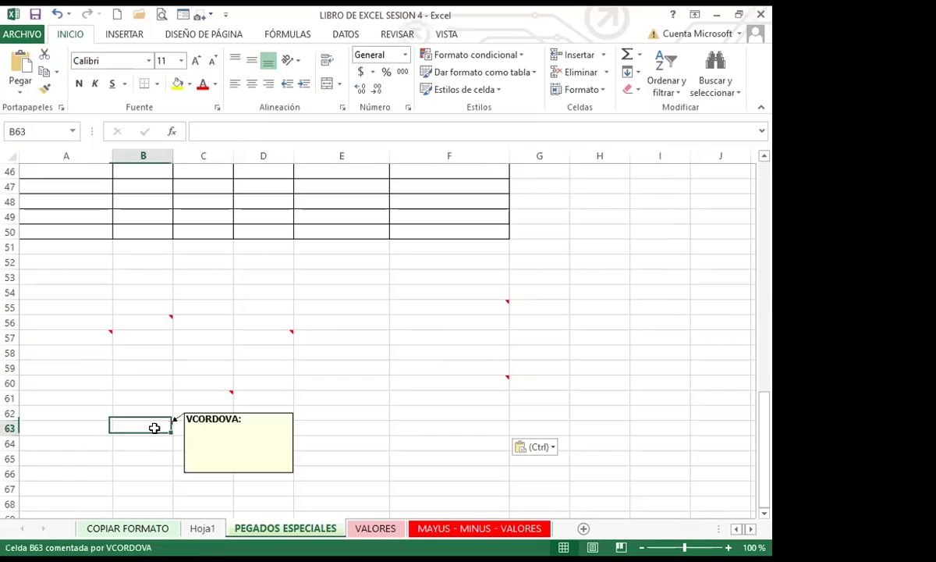
click(205, 401)
click(271, 339)
click(424, 312)
click(446, 377)
click(264, 338)
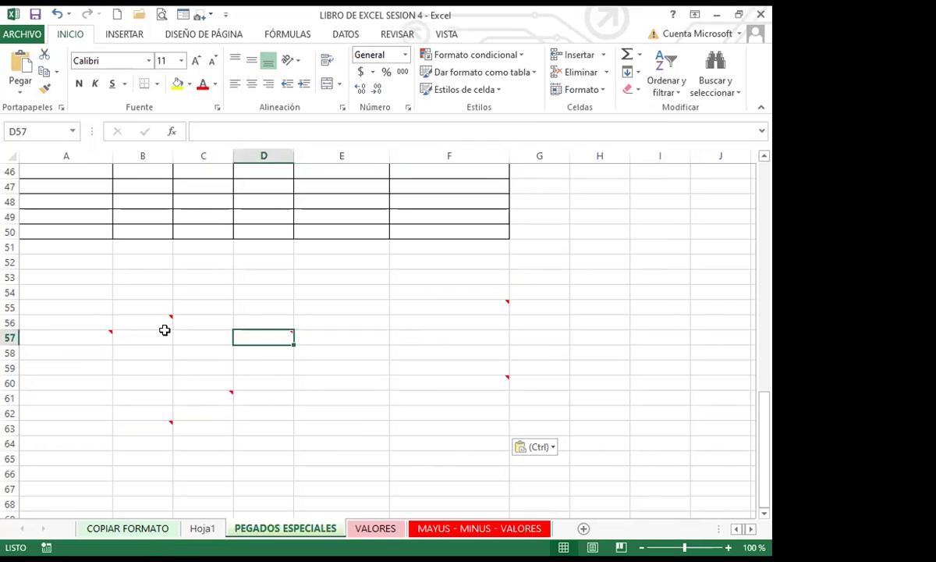
click(144, 321)
click(73, 333)
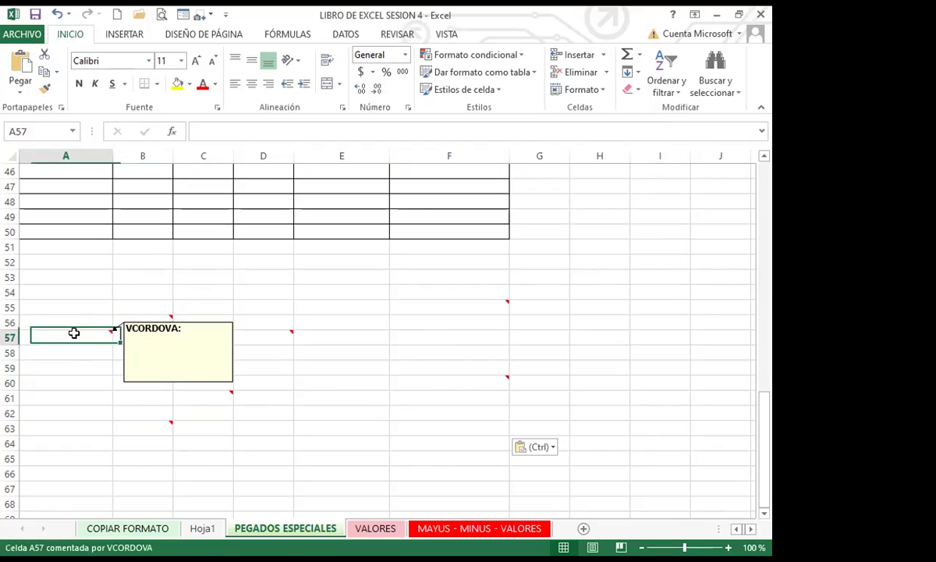
click(152, 425)
click(209, 397)
click(258, 341)
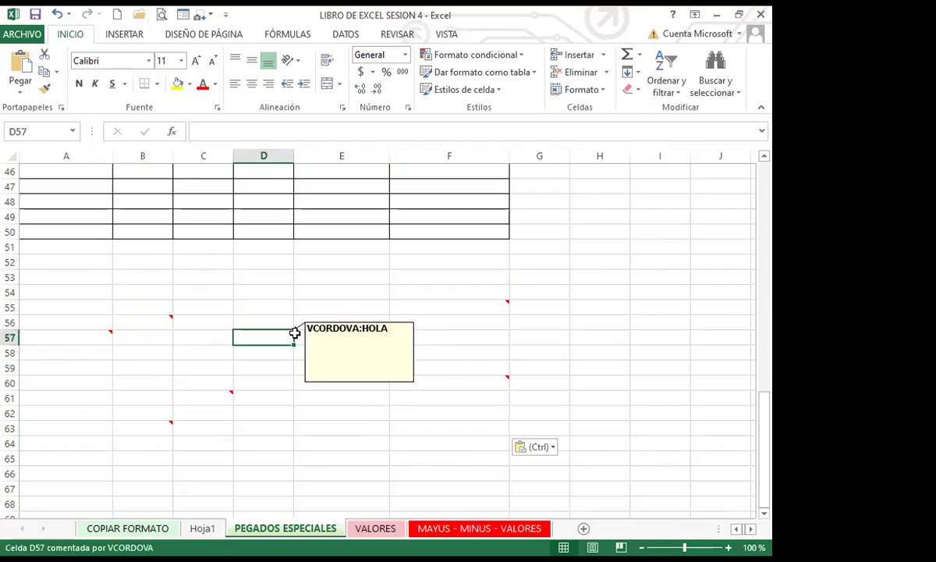
click(447, 382)
click(458, 308)
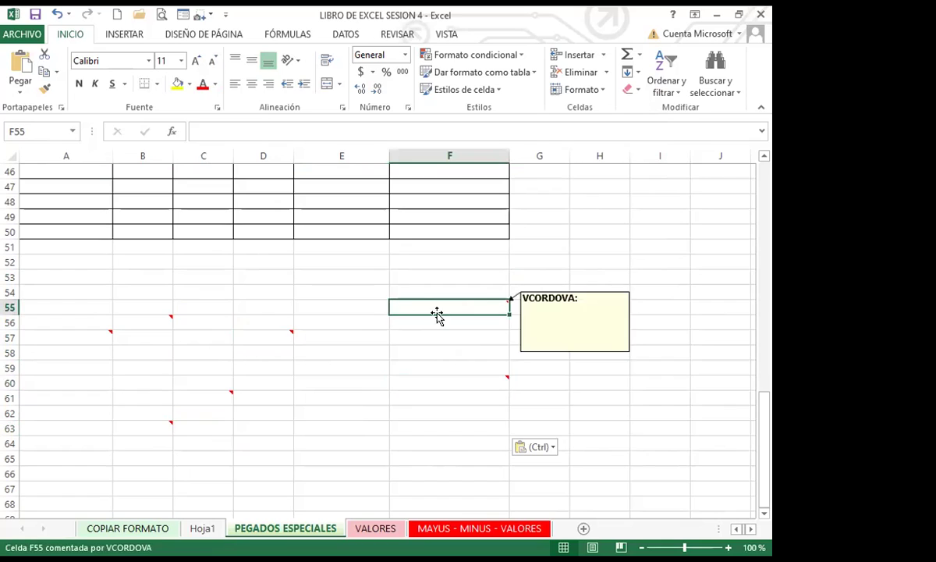
click(340, 367)
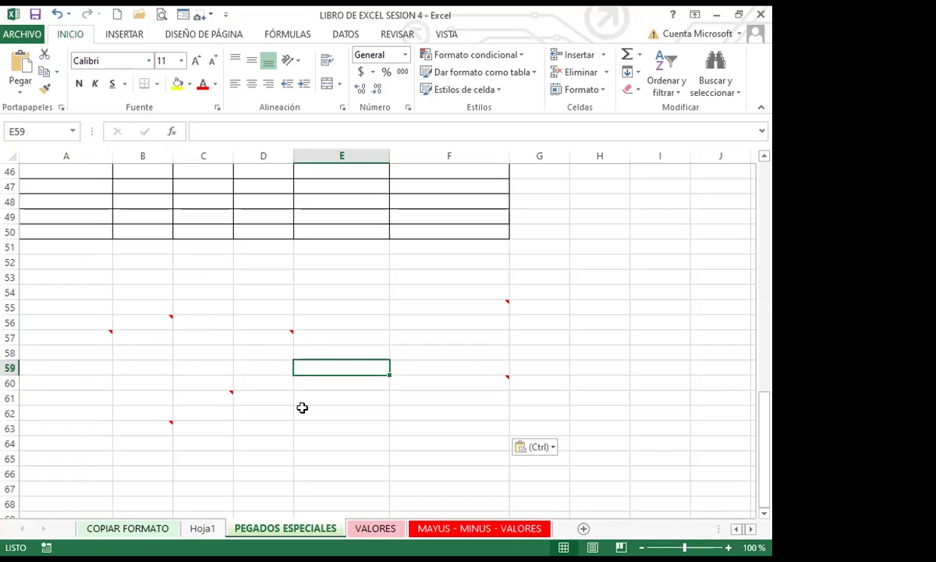
mouse_move(188, 399)
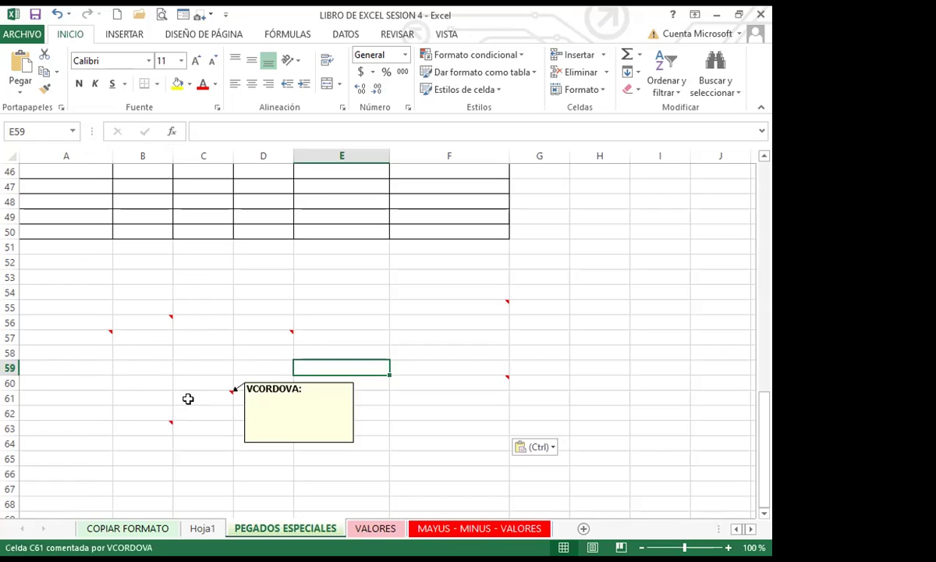
click(146, 317)
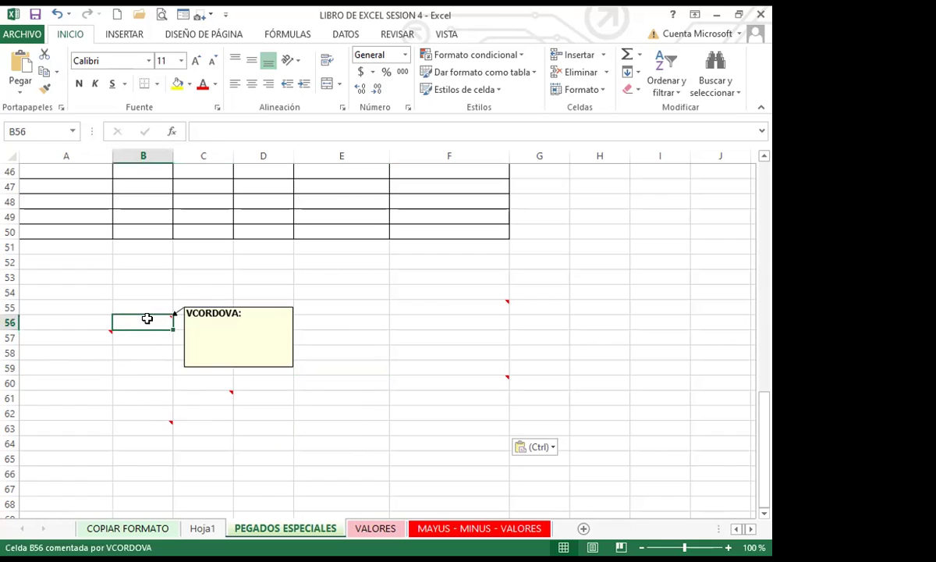
click(451, 310)
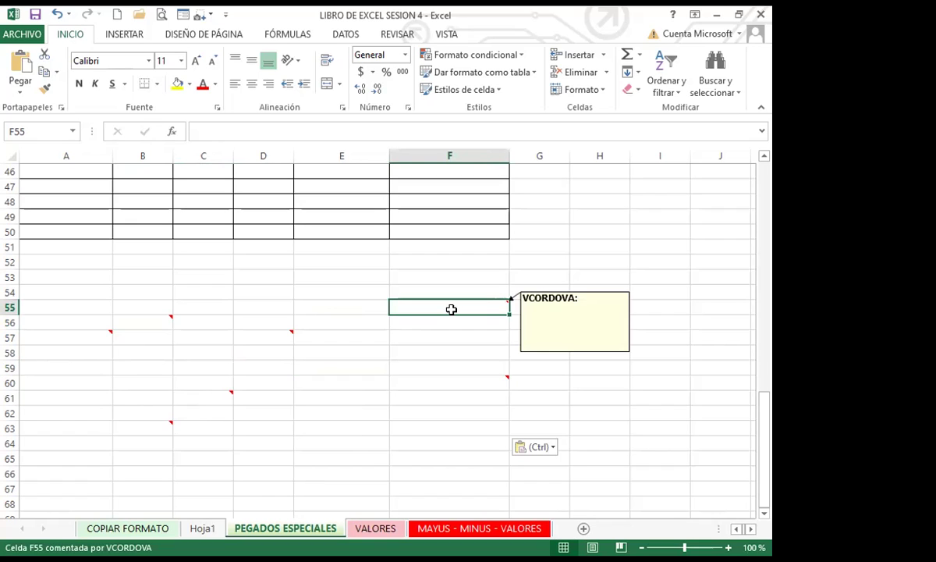
click(443, 384)
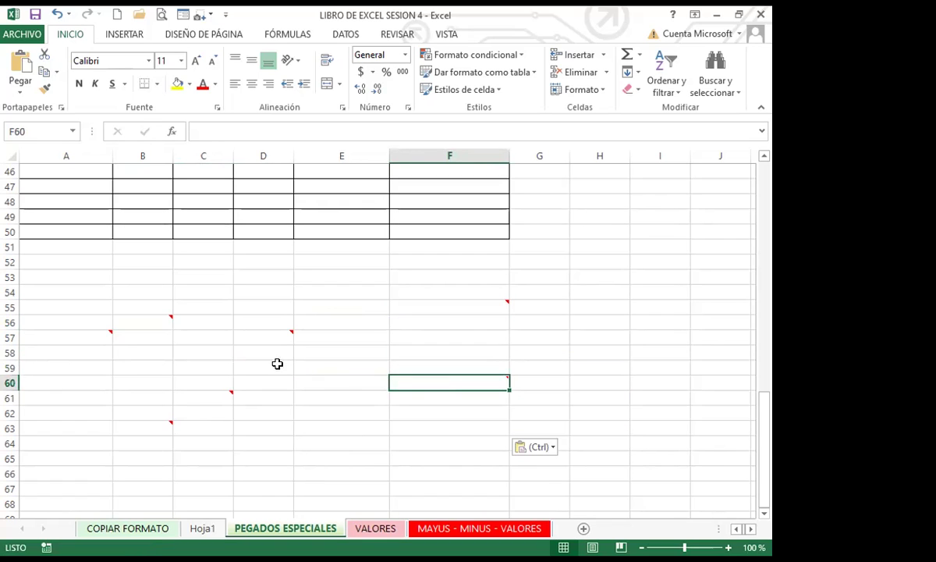
click(270, 338)
click(201, 395)
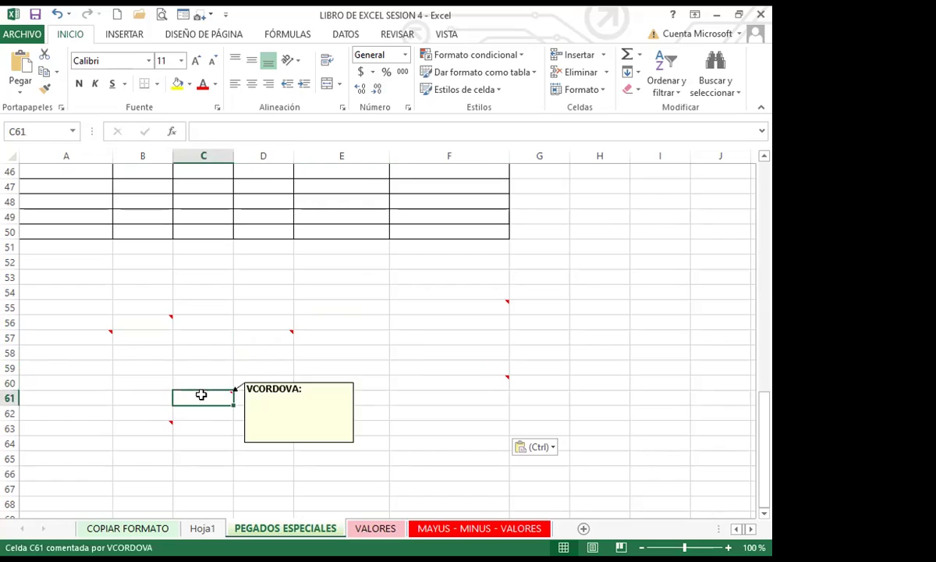
click(142, 427)
click(156, 322)
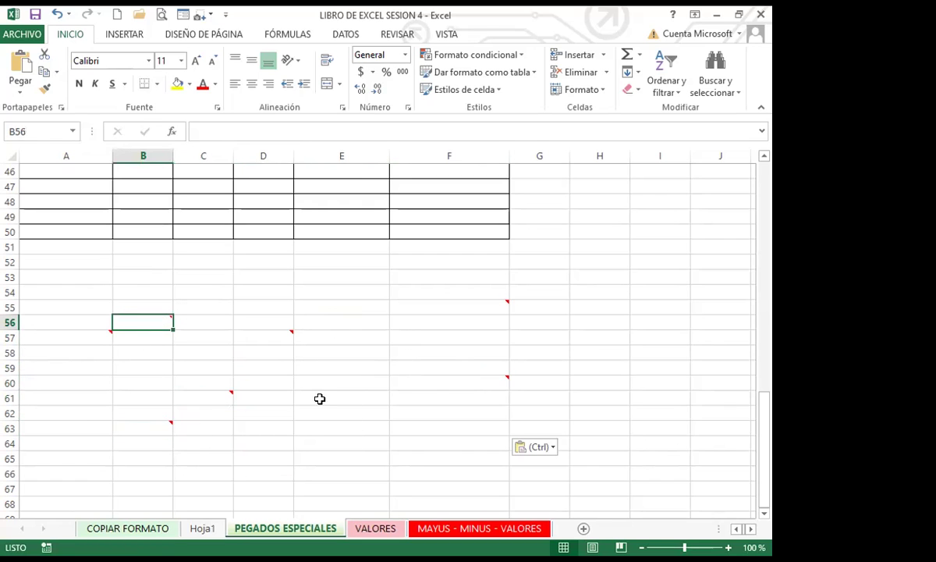
click(208, 395)
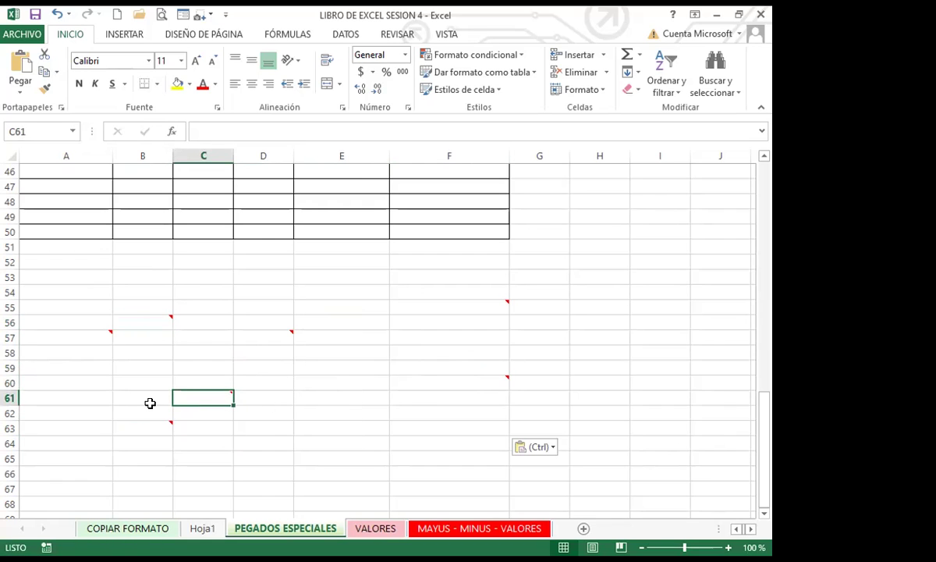
Paste everything from the copied grades table at A68 using Paste Special with the Todo option
scroll(64, 394, down, 2)
click(69, 412)
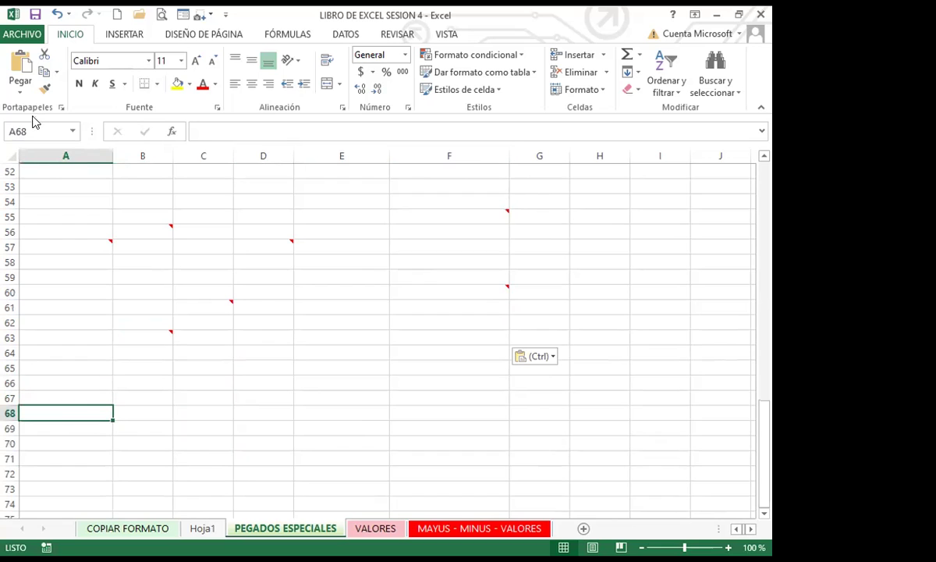
click(22, 91)
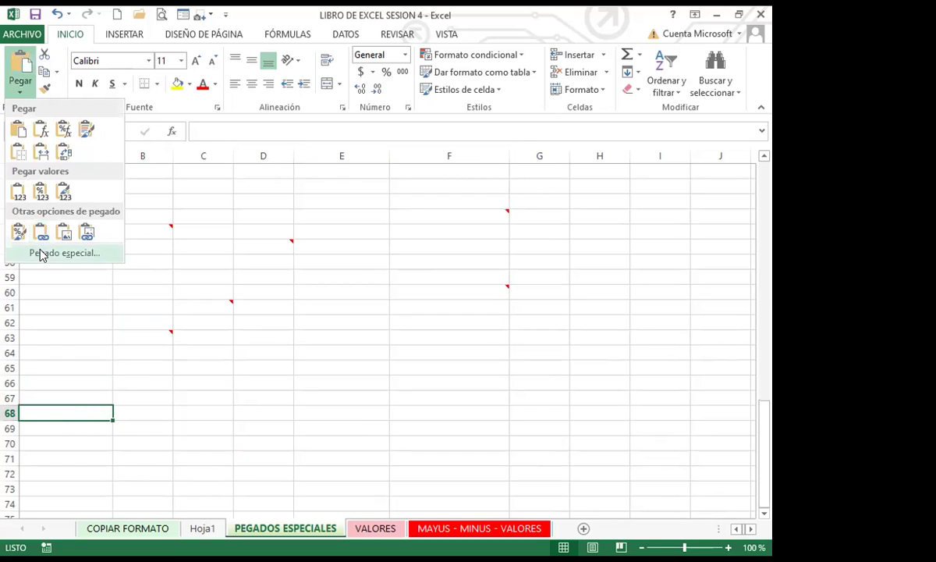
click(109, 253)
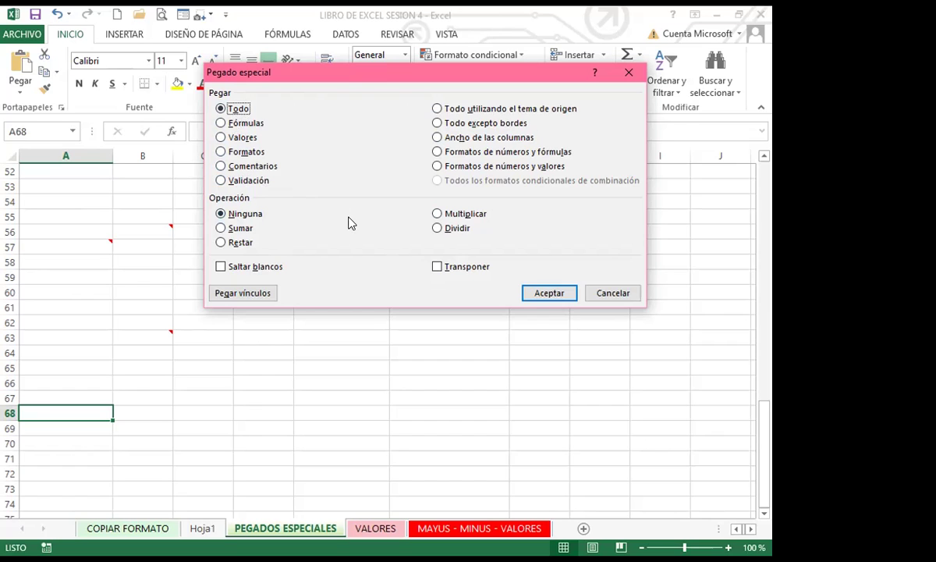
click(555, 297)
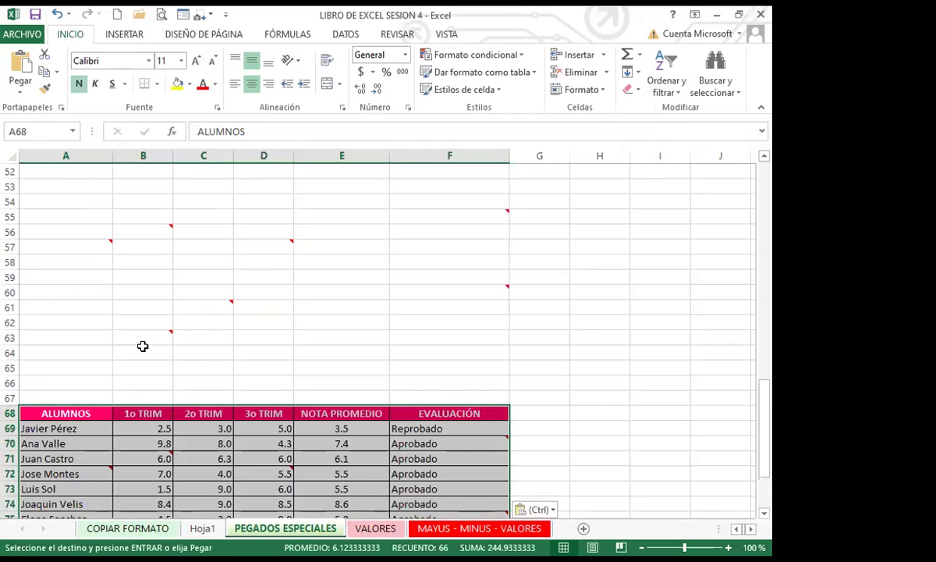
Copy the ALUMNOS column A1:A11 of the original grades table
scroll(143, 346, up, 6)
scroll(142, 346, up, 11)
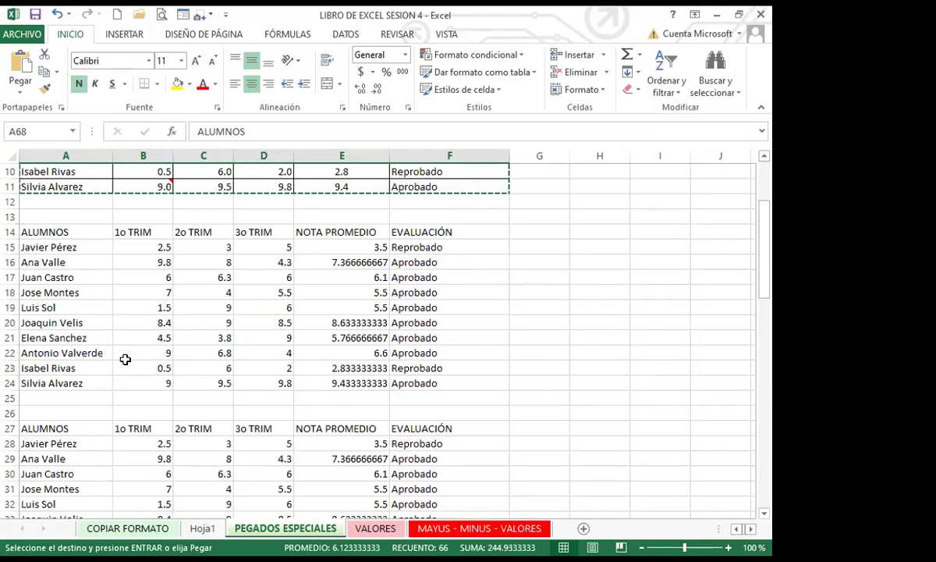
click(481, 382)
click(600, 338)
click(577, 367)
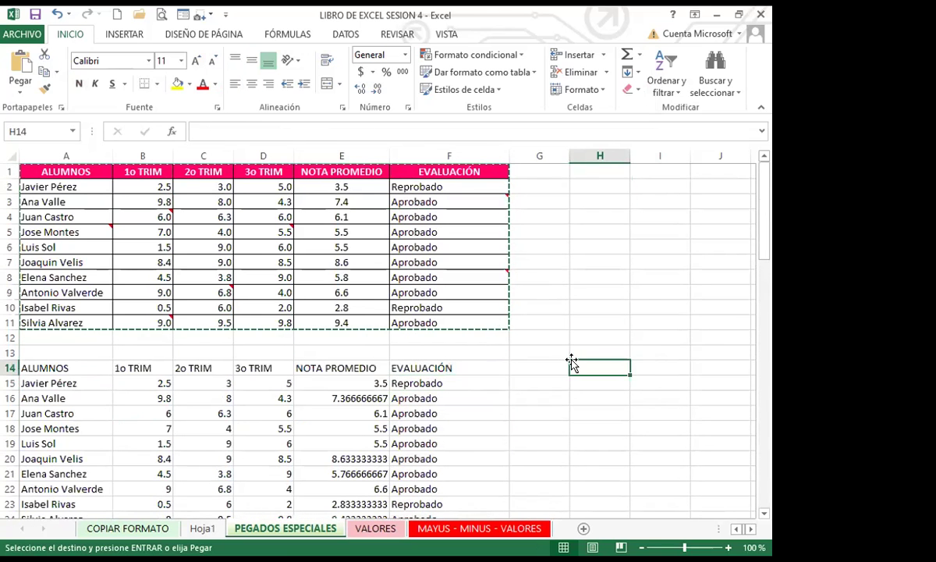
double_click(554, 351)
click(550, 320)
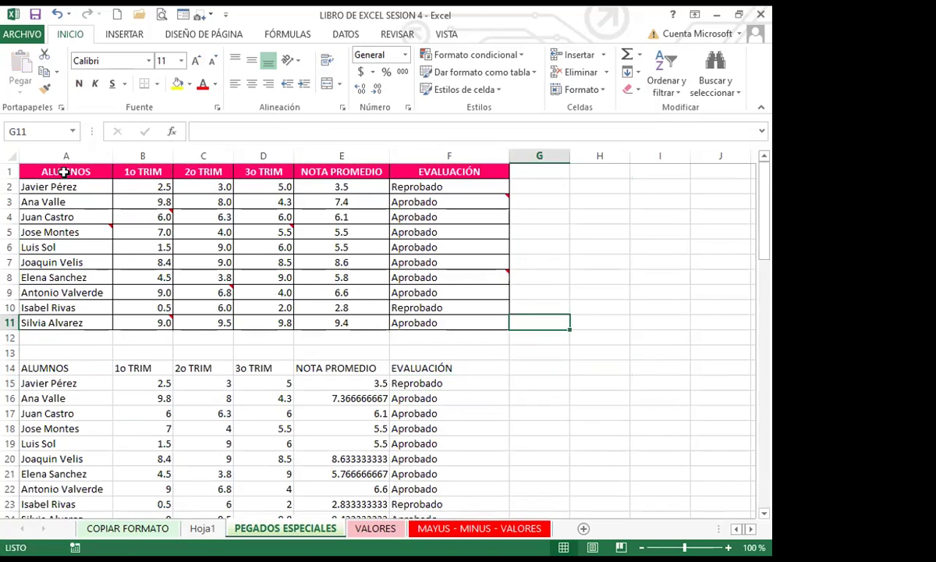
drag(62, 171, 44, 319)
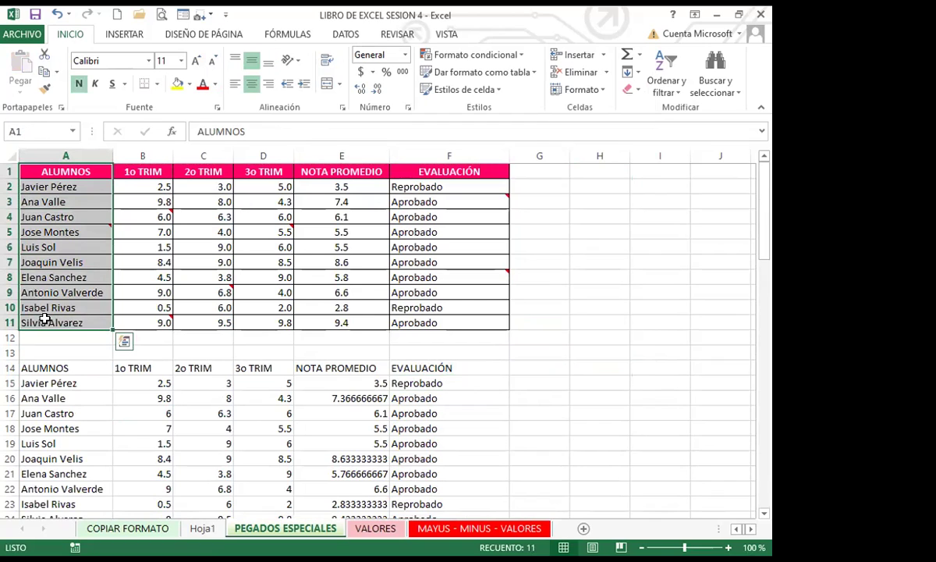
click(44, 73)
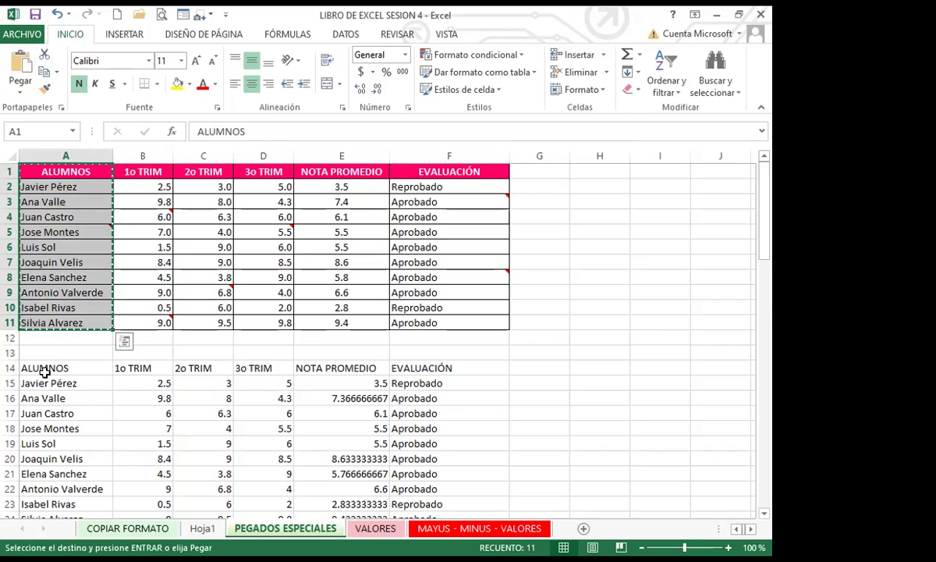
Paste the copied student column as a row at A83 using Paste Special with Todo and Transponer
scroll(91, 400, down, 4)
scroll(91, 399, down, 17)
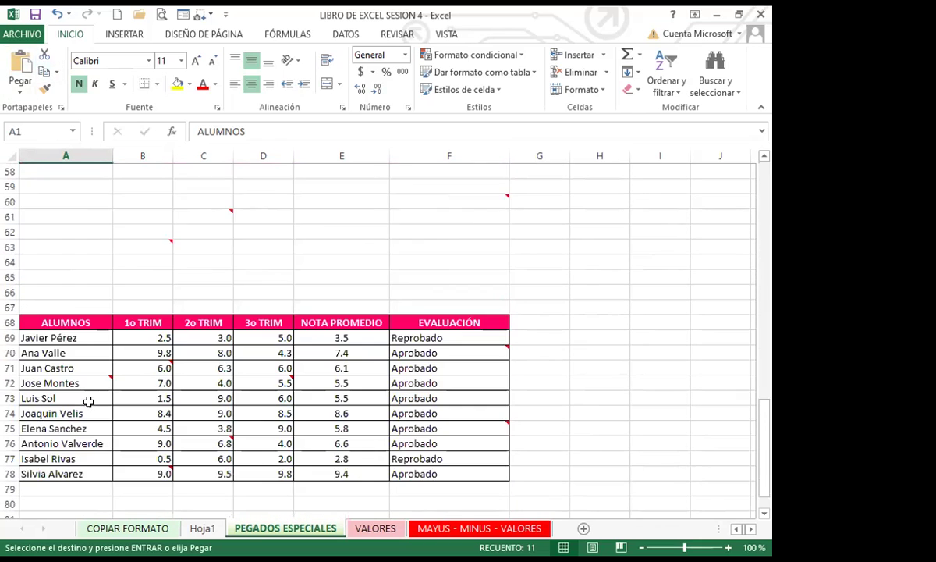
scroll(87, 402, down, 1)
click(63, 417)
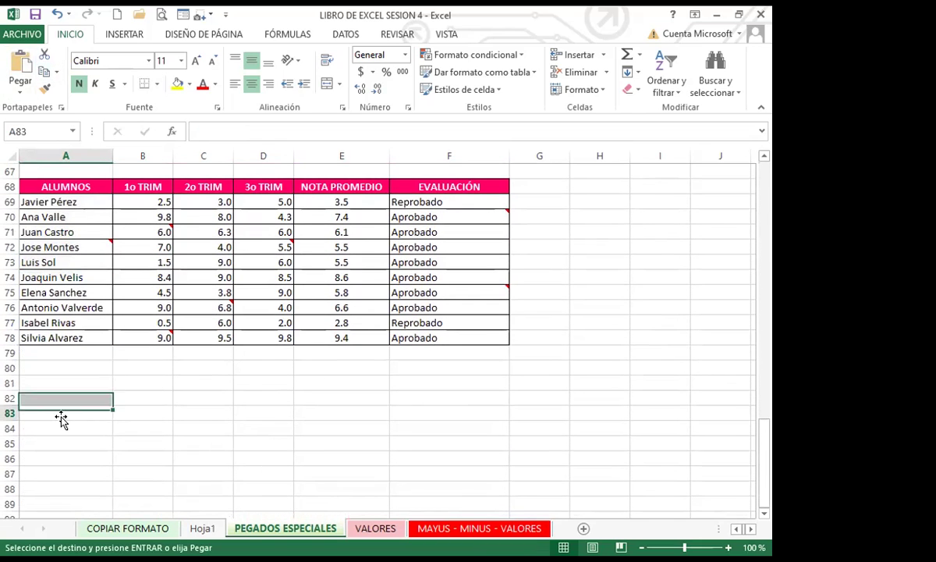
click(20, 90)
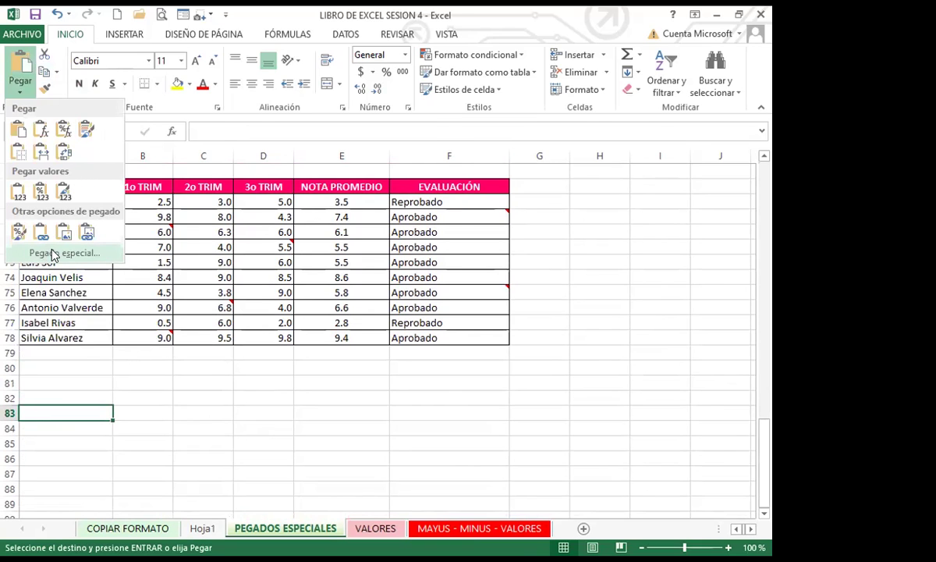
click(47, 251)
click(437, 269)
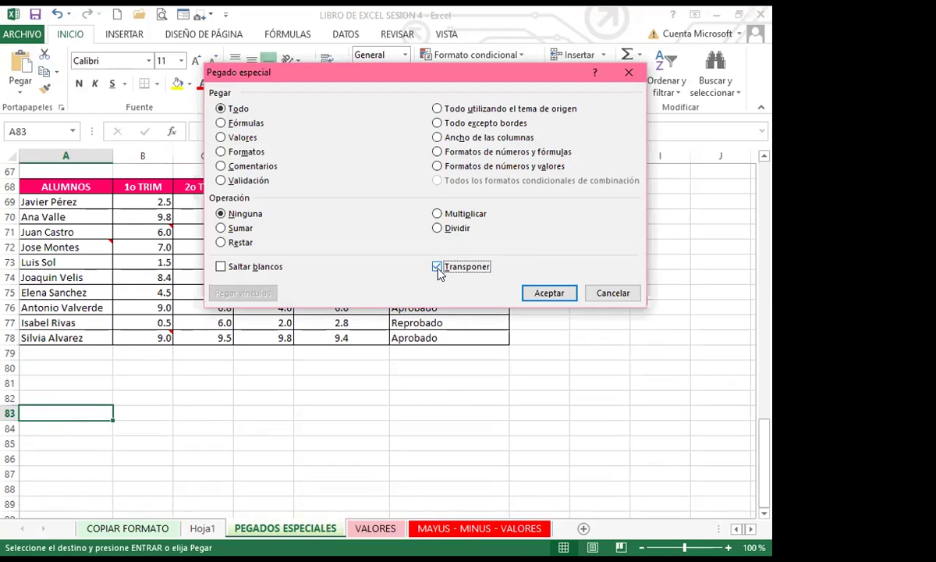
click(550, 294)
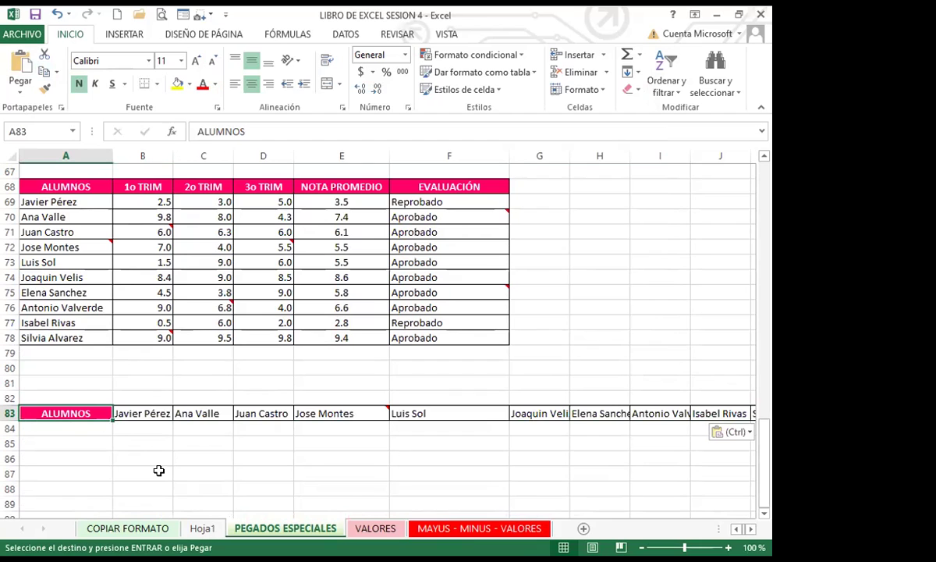
Enter the sample numbers 12, 121, 12, 12 and 12 down cells E86:E90
scroll(179, 445, down, 4)
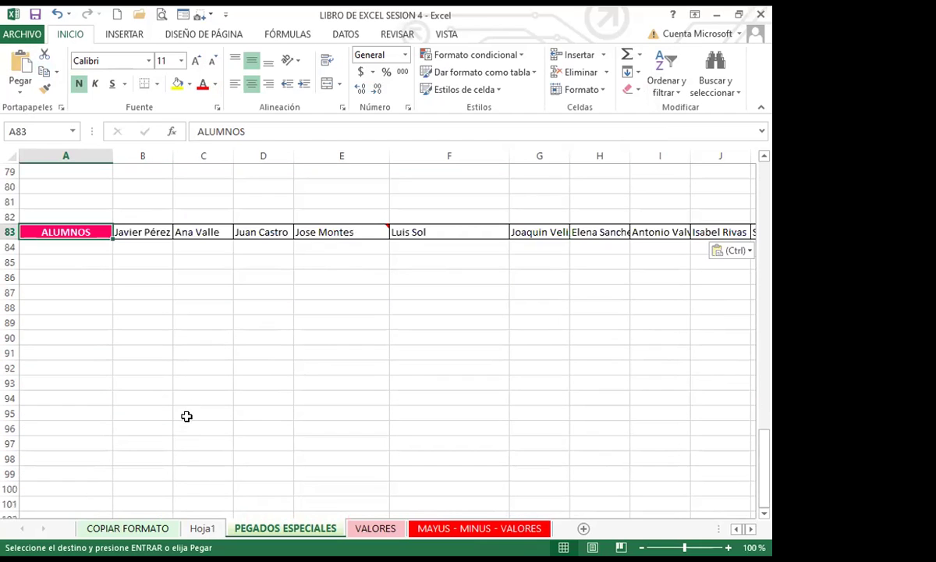
click(324, 277)
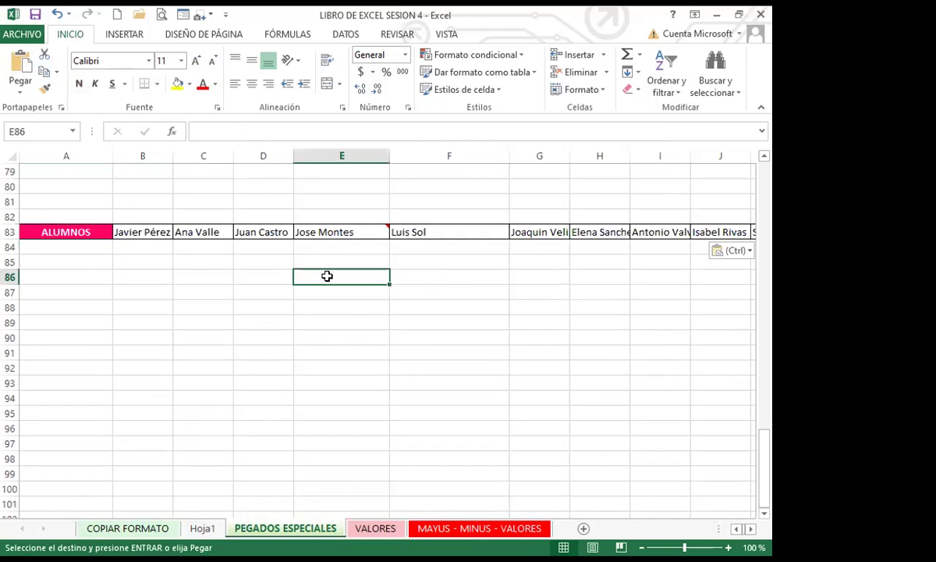
text(12)
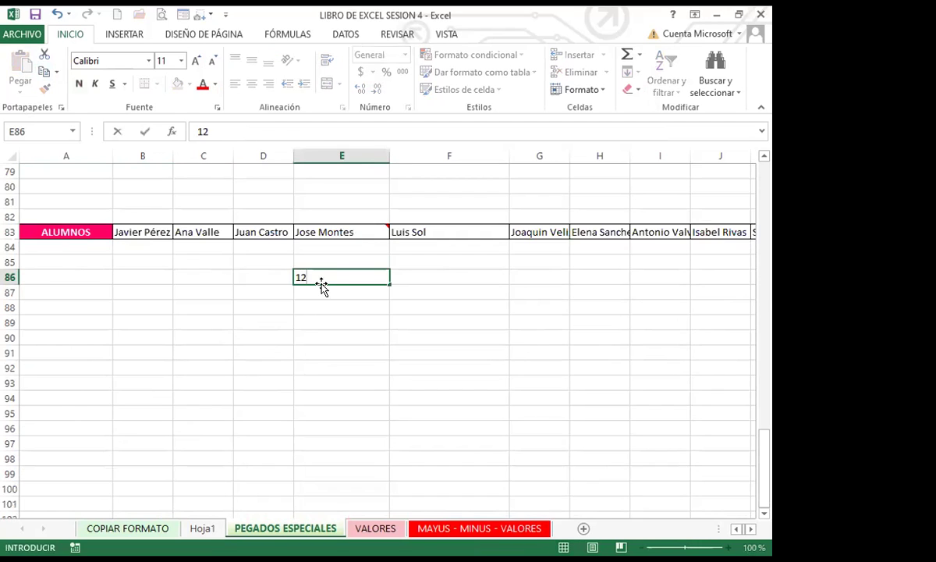
key(Return)
text(121)
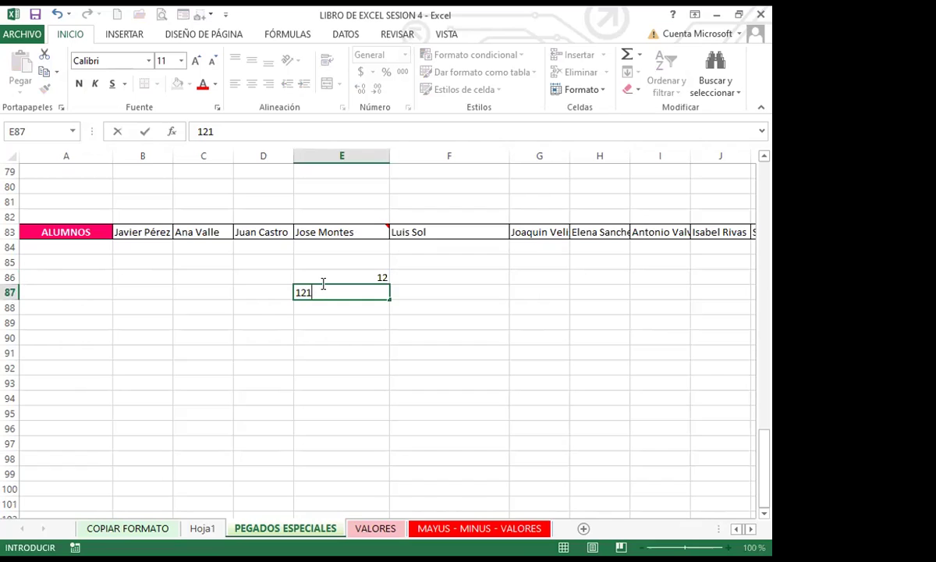
key(Return)
text(12)
key(Return)
text(12)
key(Return)
text(12)
key(Return)
Copy the numbers in E86:E90 and paste them as a row at G86 using Paste Special with Transponer
drag(322, 294, 320, 334)
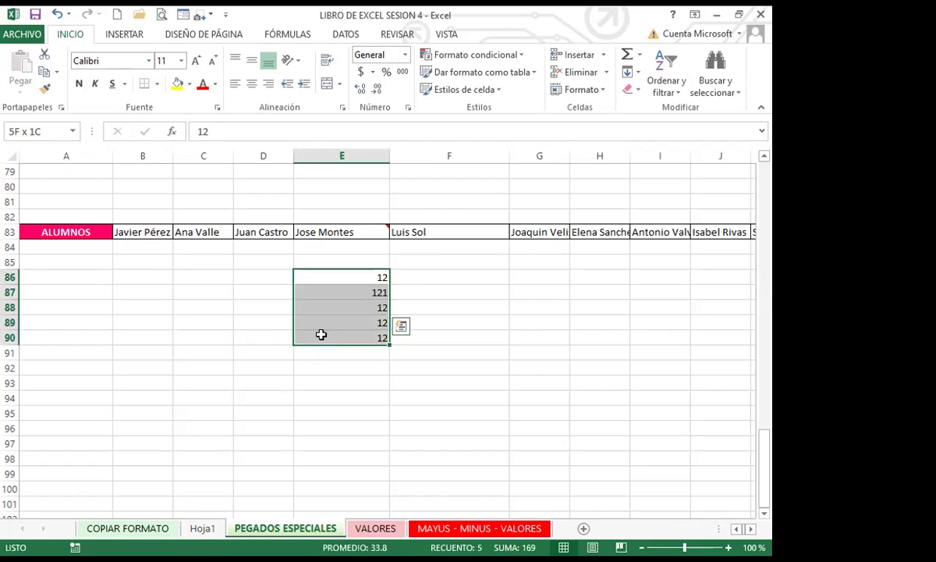
key(ctrl+c)
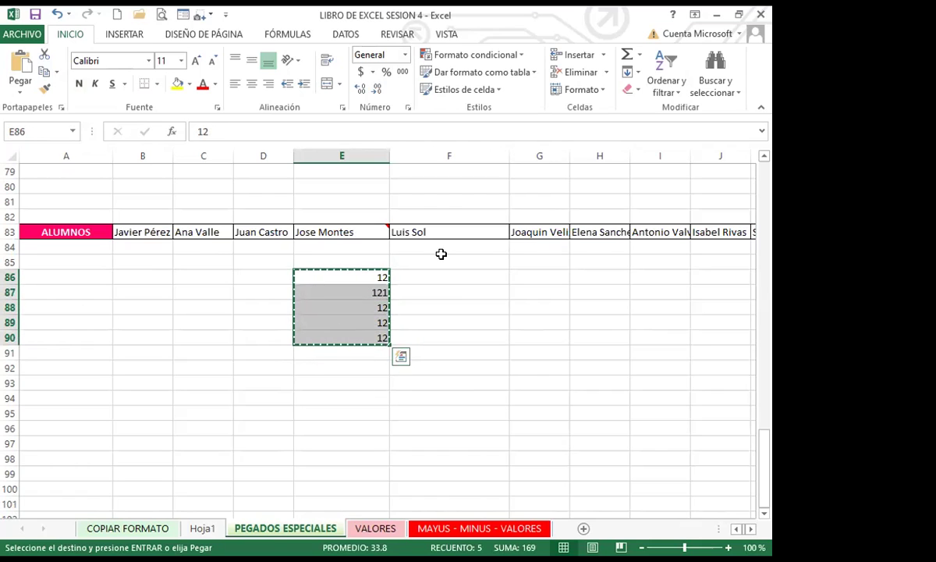
click(532, 274)
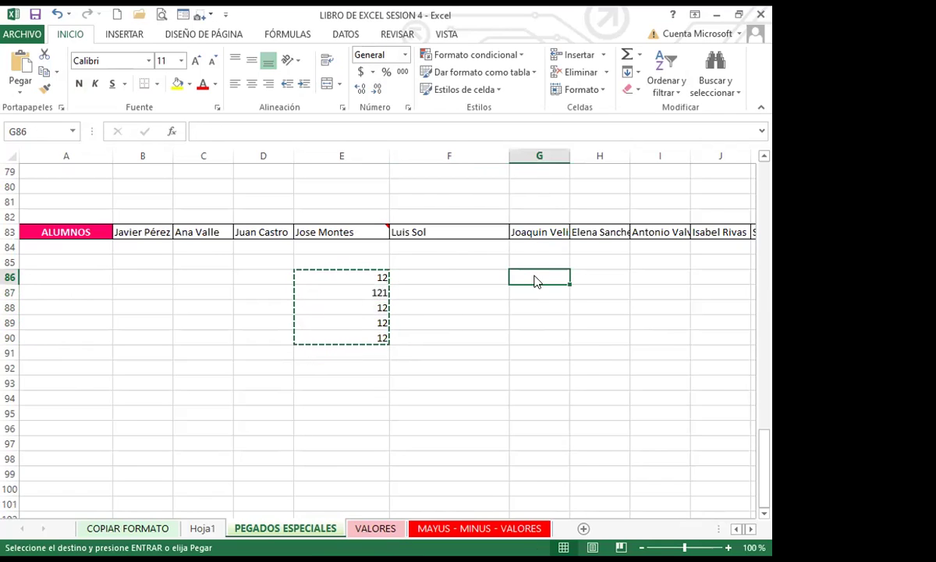
right_click(536, 281)
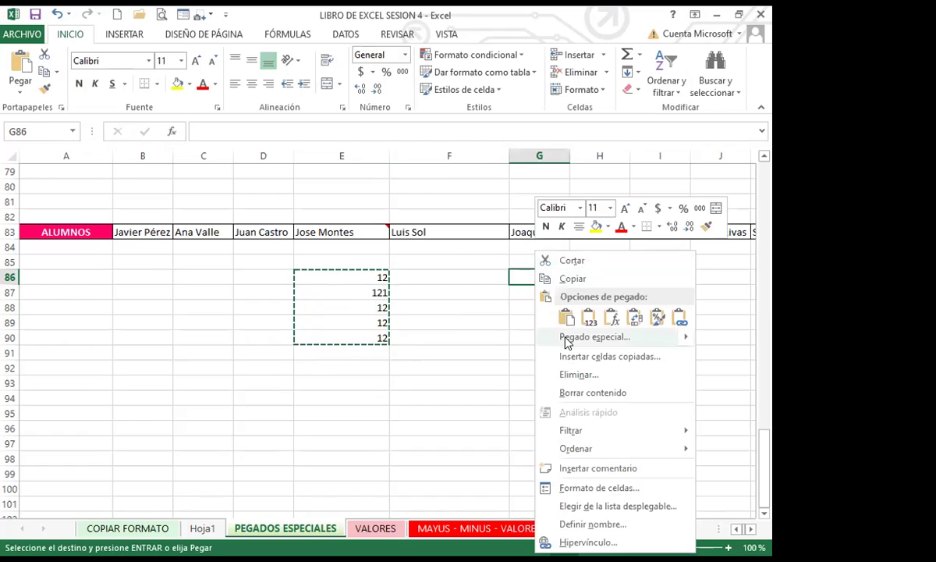
mouse_move(566, 343)
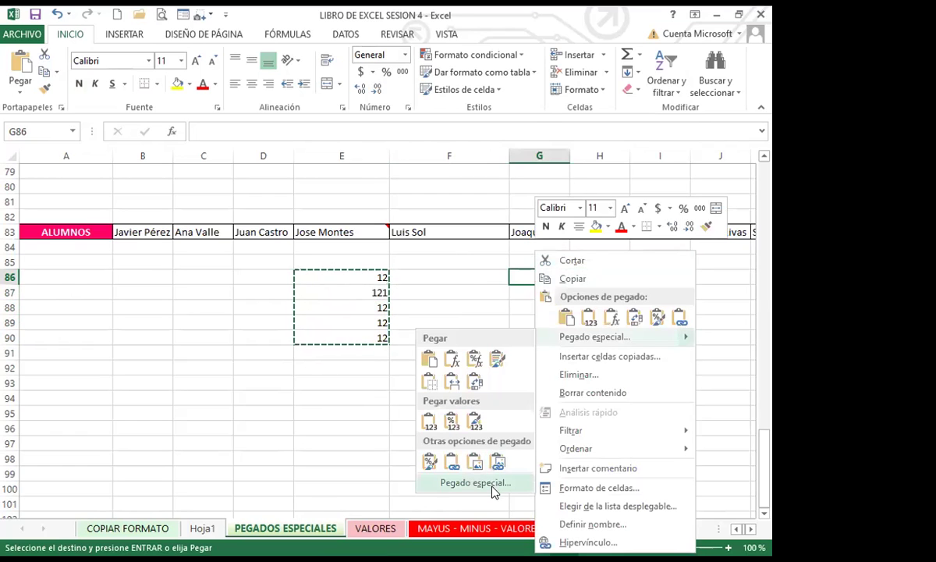
click(493, 483)
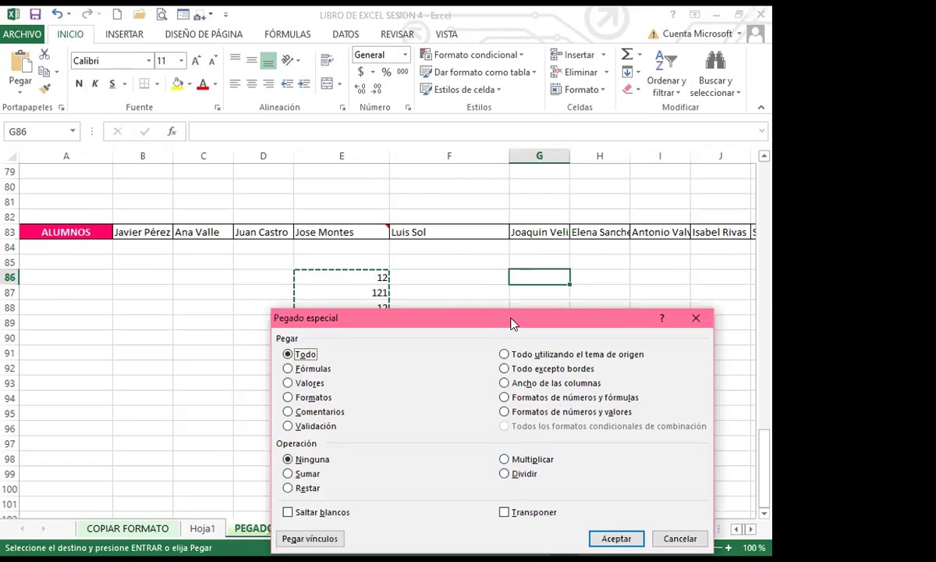
drag(460, 316, 437, 189)
click(473, 386)
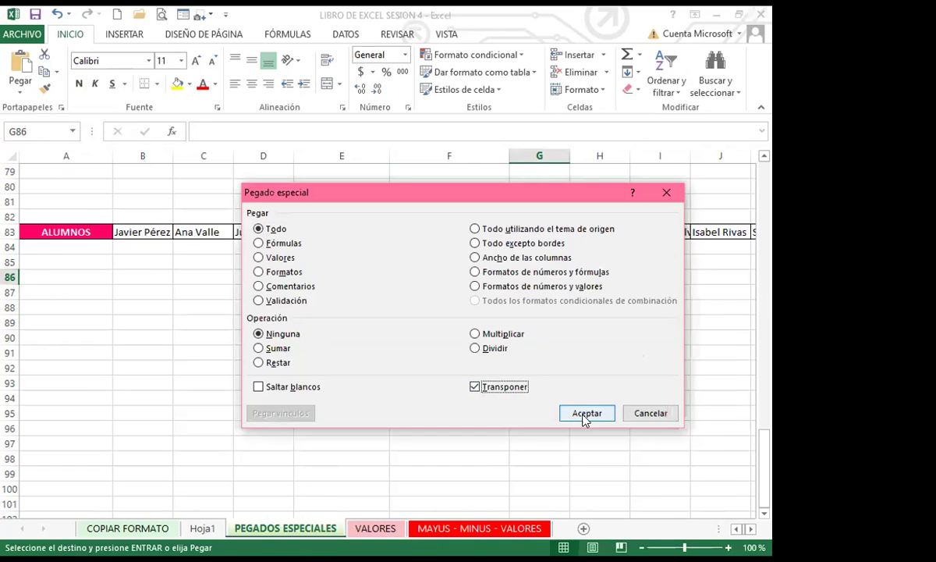
click(590, 413)
click(561, 367)
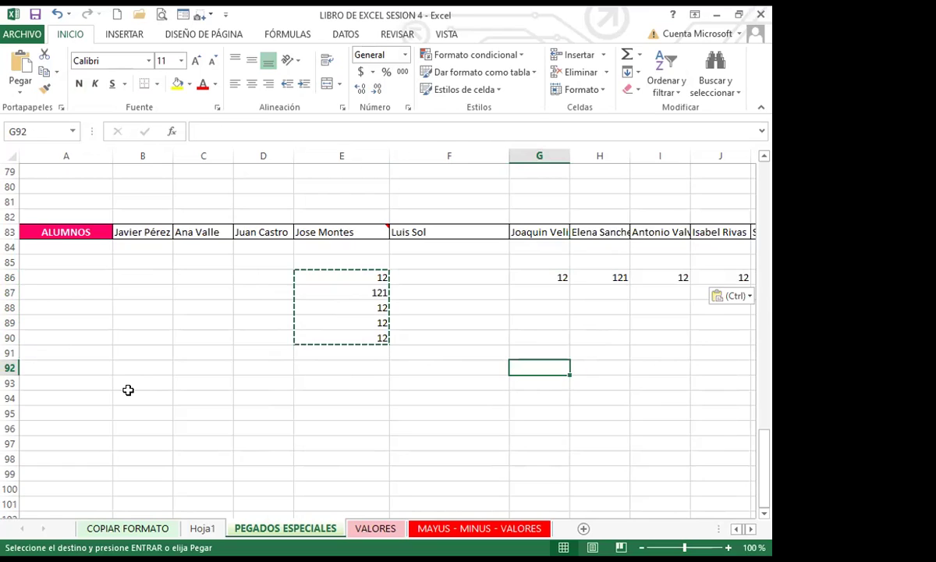
Copy the complete grades table in A68:F78
scroll(142, 387, up, 8)
scroll(129, 370, up, 5)
scroll(131, 376, down, 5)
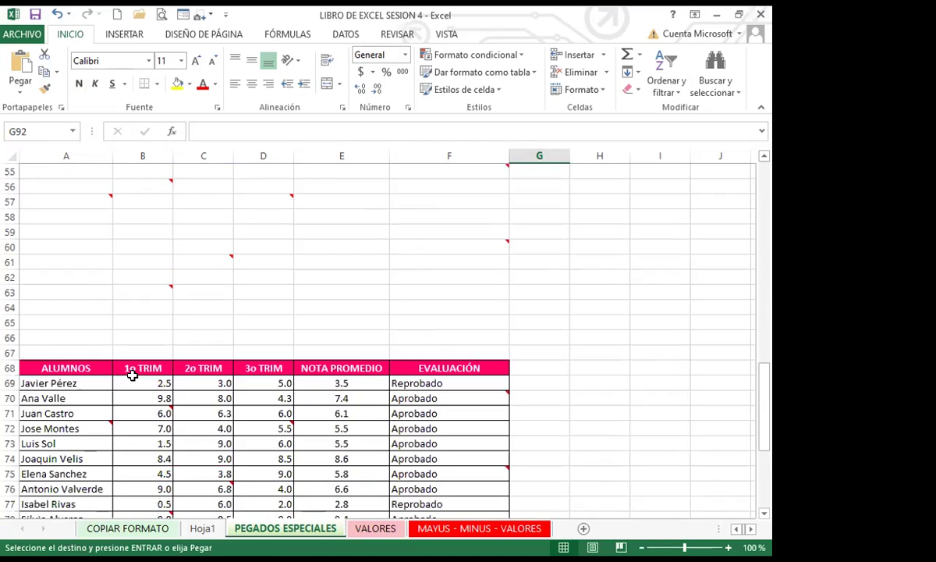
scroll(121, 375, down, 2)
drag(78, 274, 467, 428)
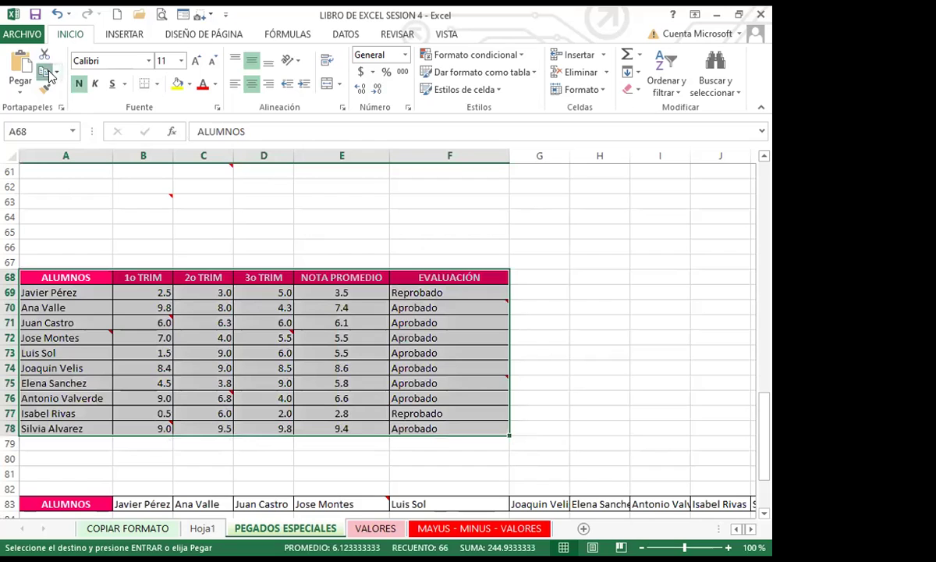
Paste the copied grades table transposed at A94 using Paste Special with Todo and Transponer
scroll(72, 398, down, 9)
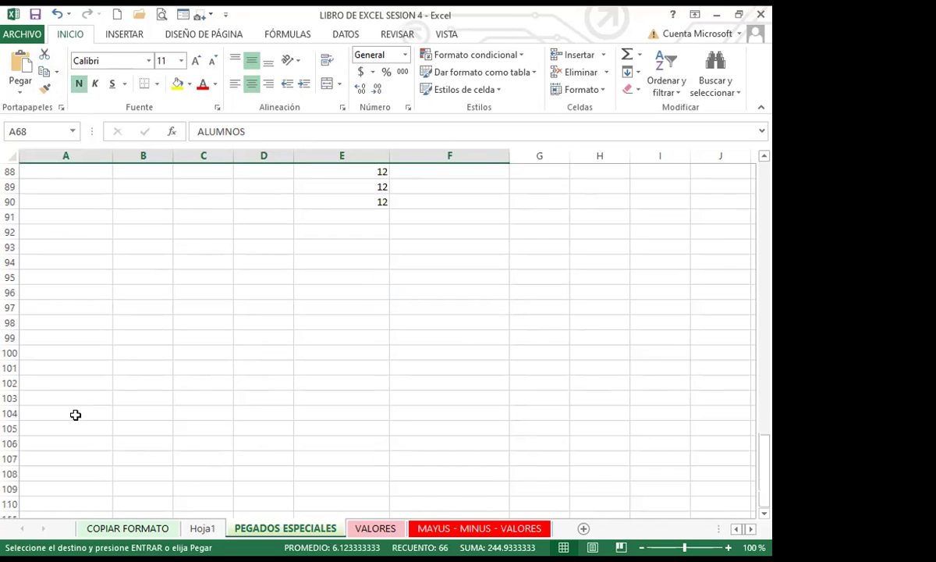
click(85, 262)
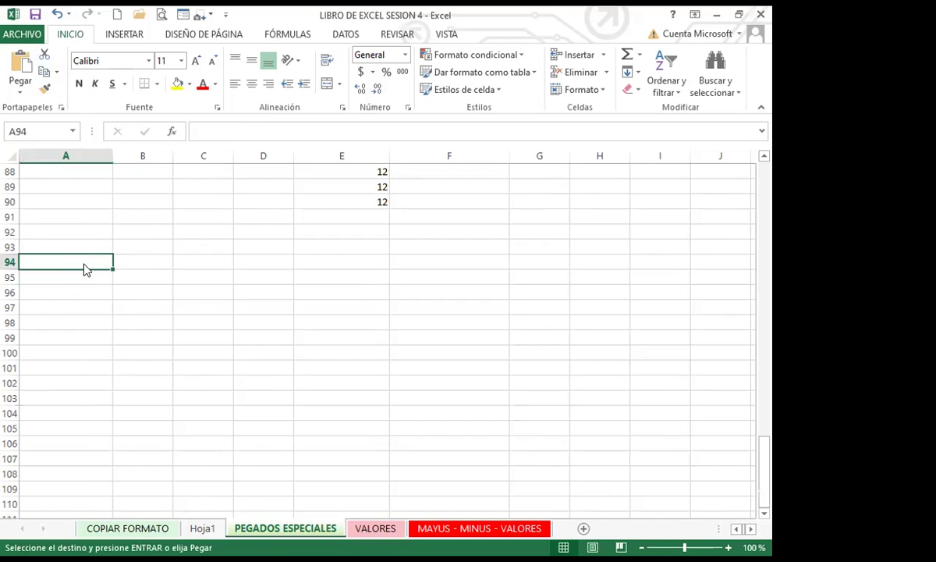
right_click(86, 268)
mouse_move(238, 342)
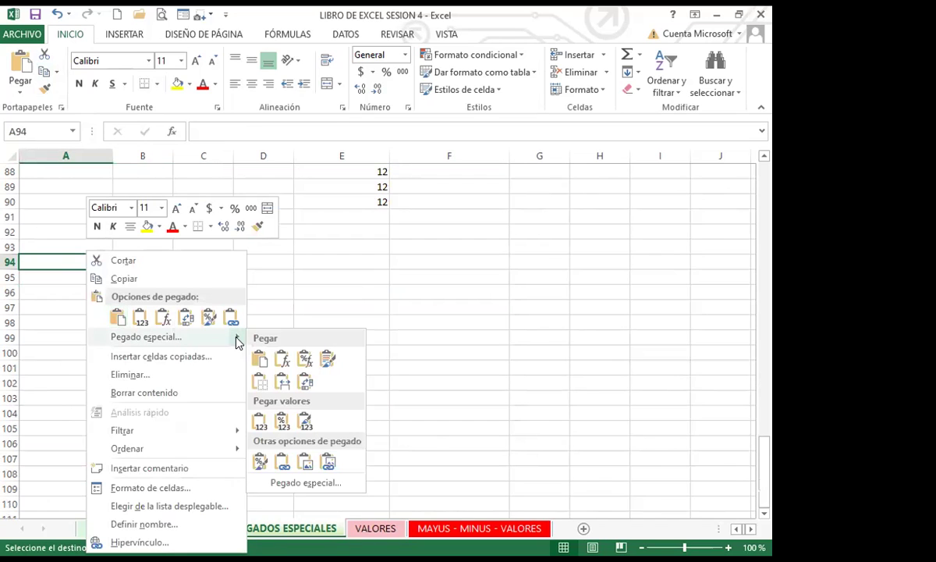
click(290, 485)
drag(343, 324, 358, 199)
click(315, 387)
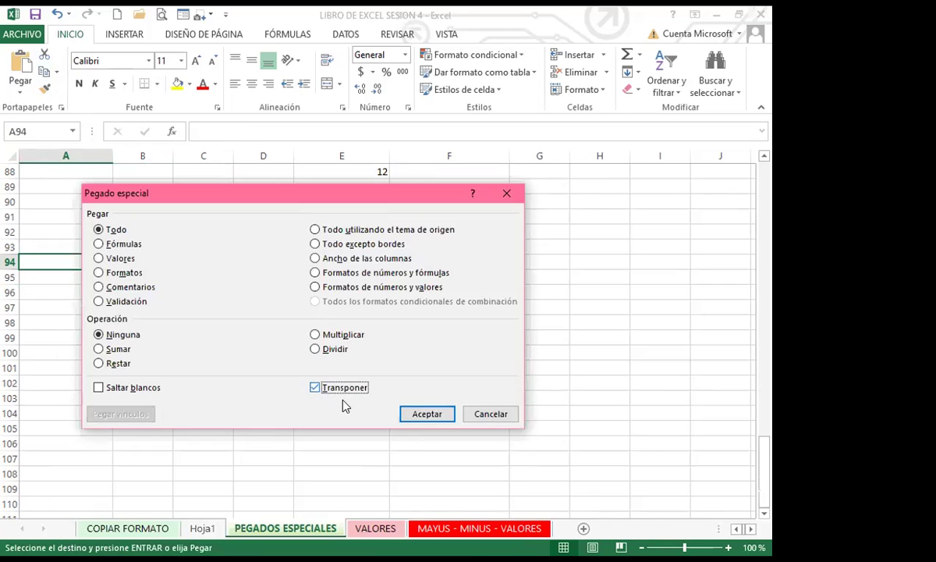
click(420, 414)
click(250, 398)
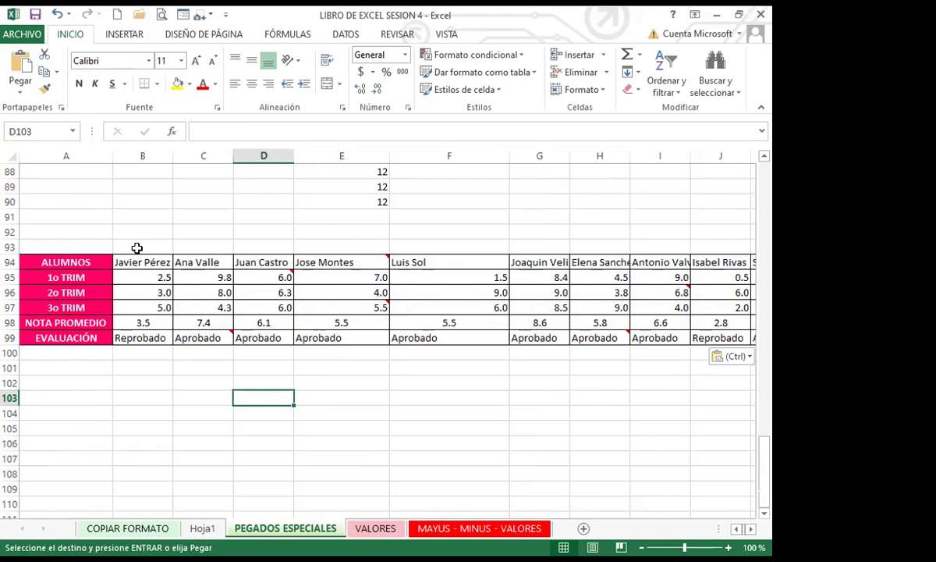
Copy the student row A94:J94 and paste it as a column at B102 using Paste Special with Transponer
drag(130, 261, 367, 264)
drag(92, 262, 700, 263)
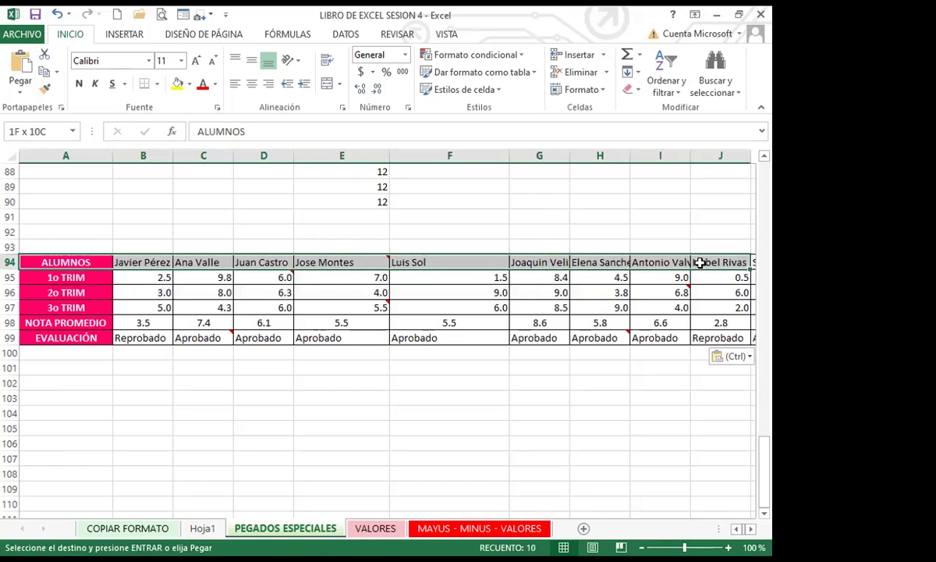
click(43, 70)
click(118, 378)
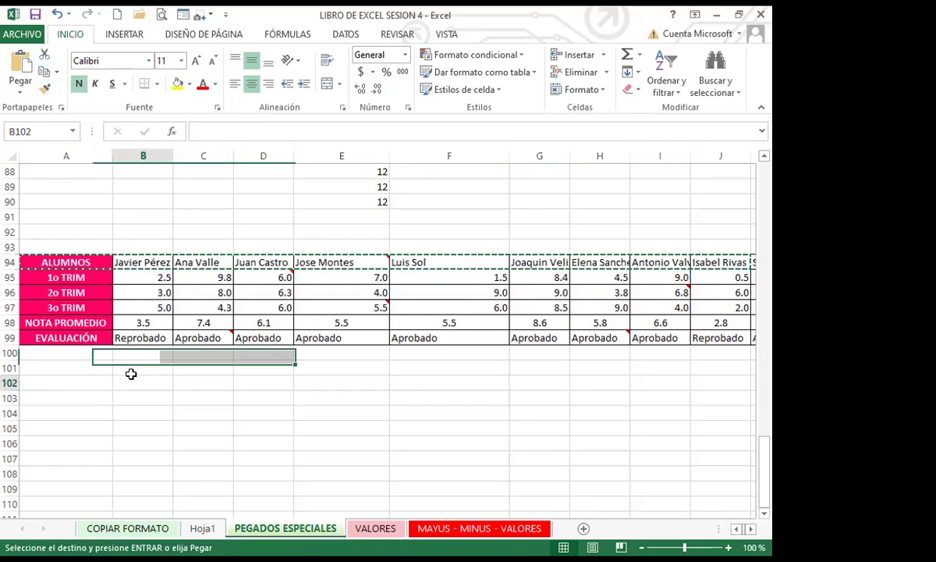
click(31, 92)
click(64, 250)
click(438, 267)
click(548, 295)
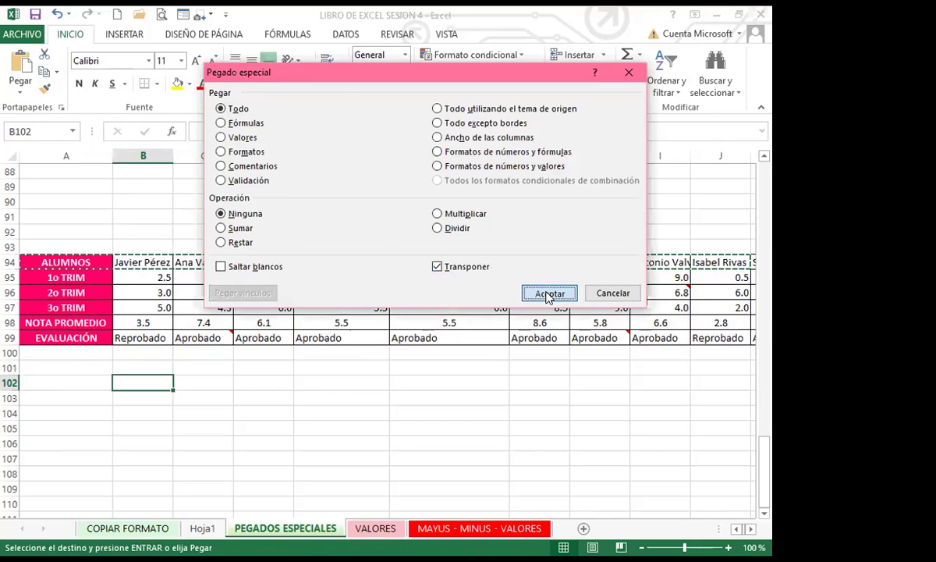
scroll(305, 390, down, 3)
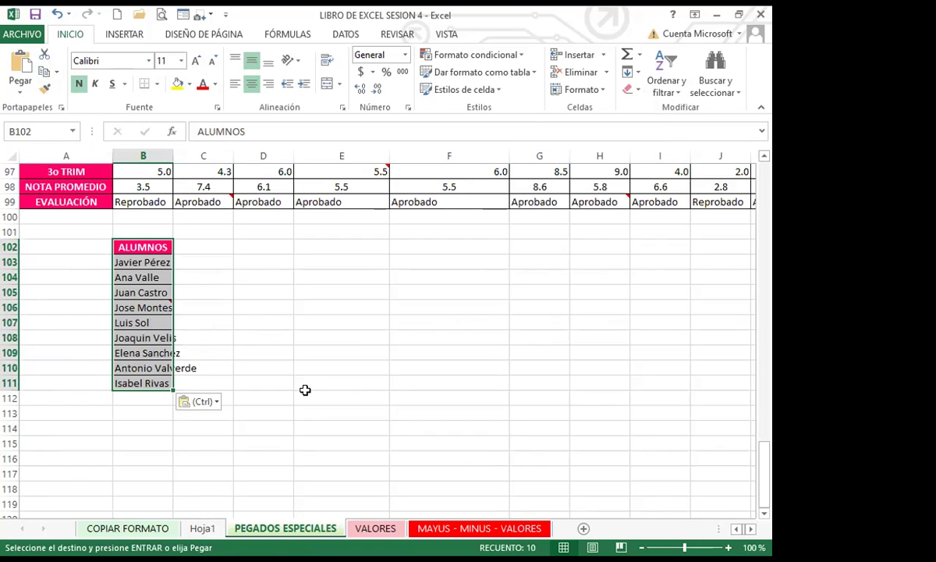
scroll(278, 382, up, 7)
scroll(260, 380, up, 3)
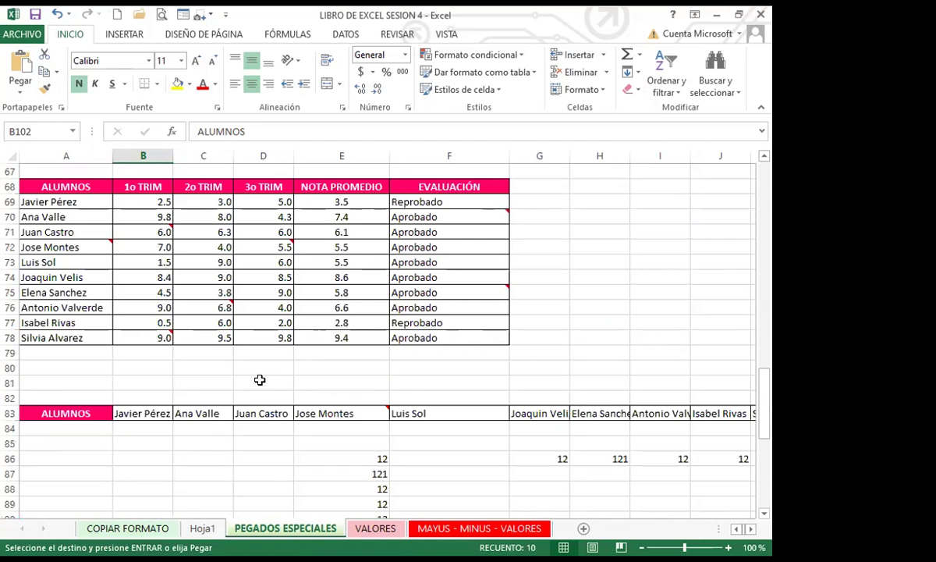
click(378, 377)
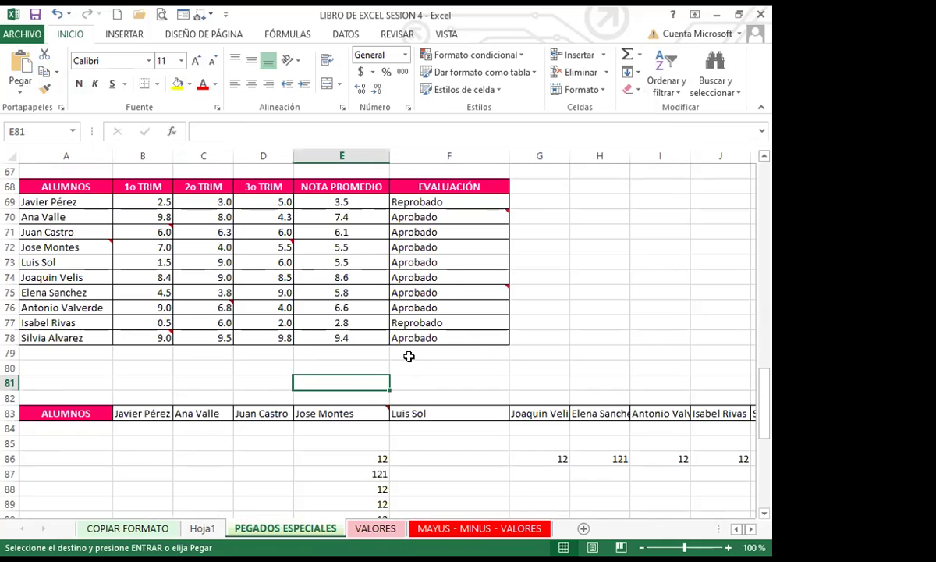
Review the Paste Special options at cell E105, including Pegar, Operación and Transponer, and close the dialog without pasting
scroll(337, 345, down, 4)
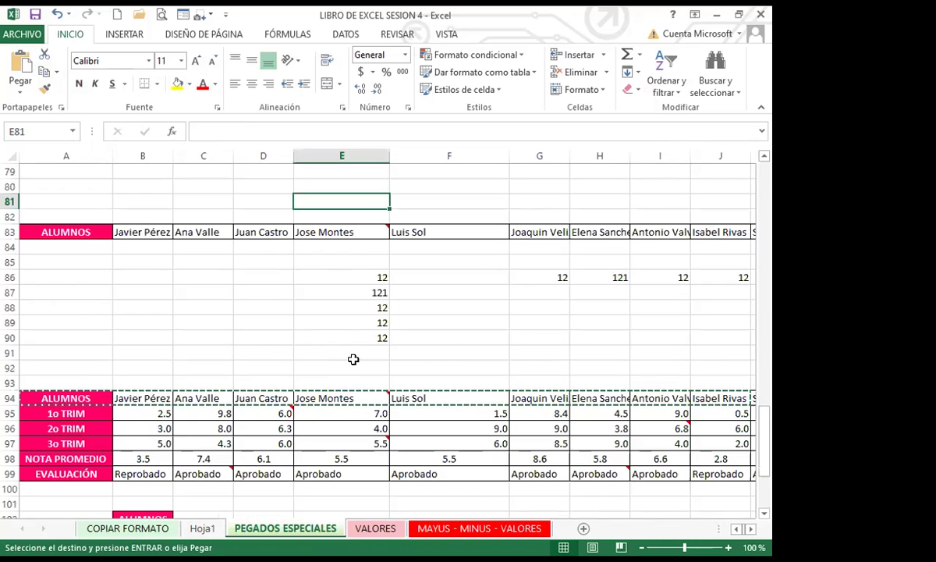
scroll(353, 360, down, 7)
click(366, 245)
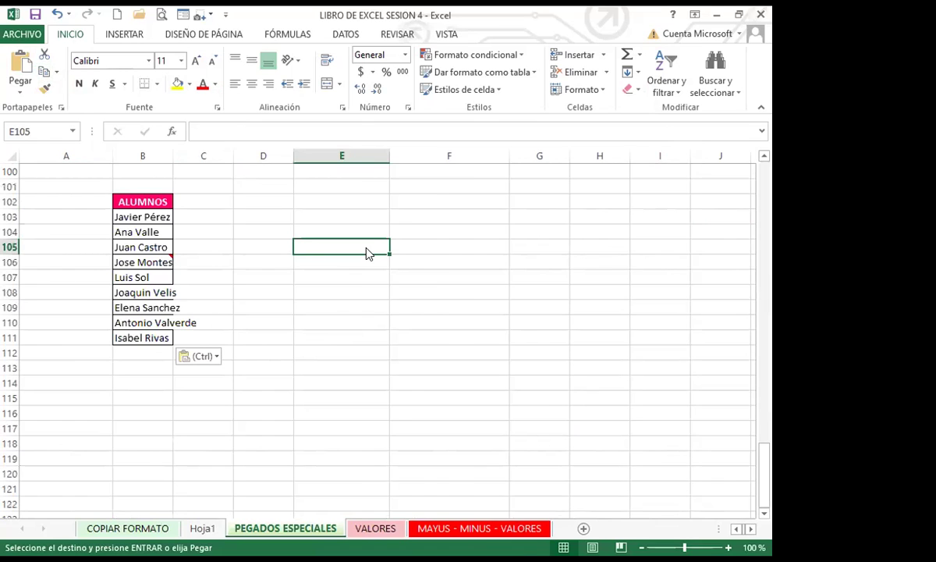
right_click(369, 252)
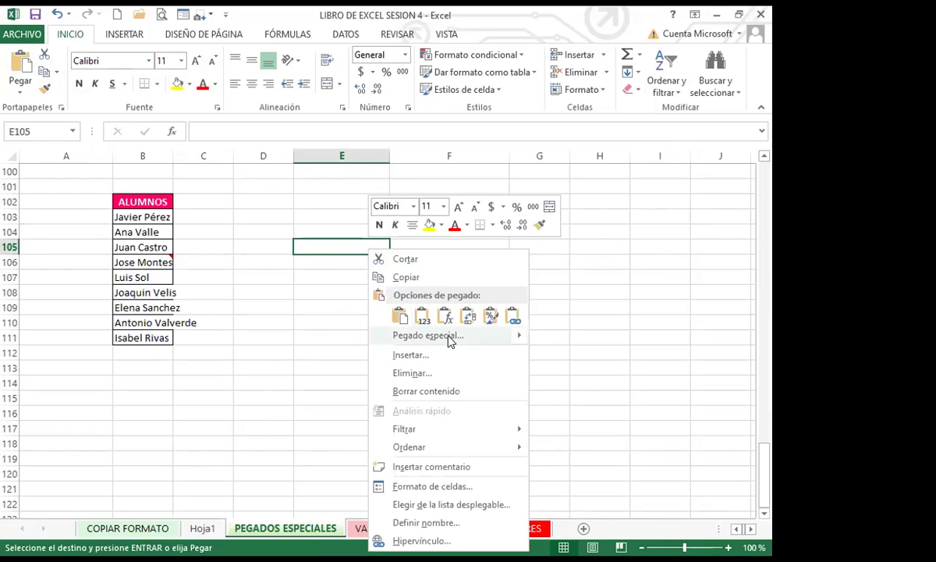
mouse_move(450, 341)
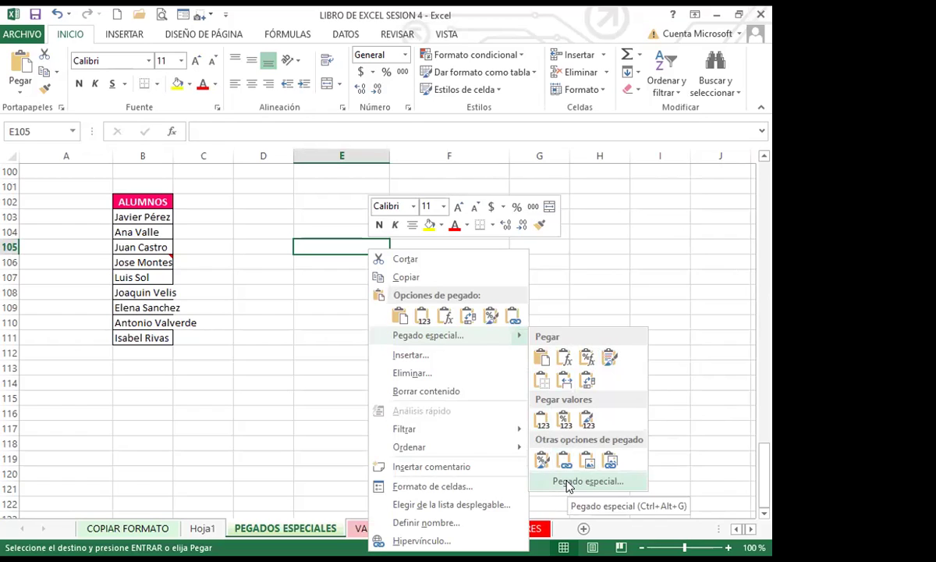
click(568, 485)
drag(470, 316, 353, 142)
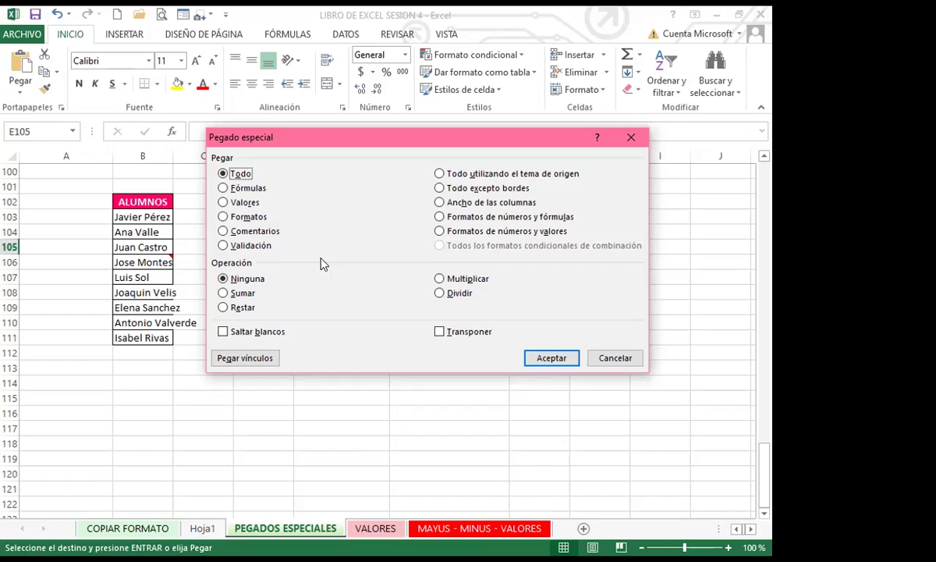
drag(615, 358, 348, 376)
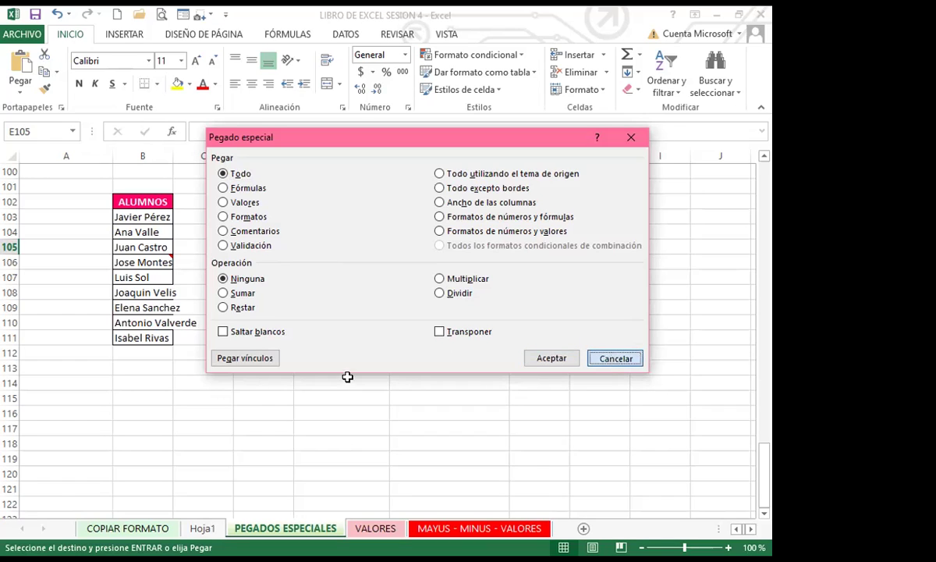
key(Escape)
click(347, 377)
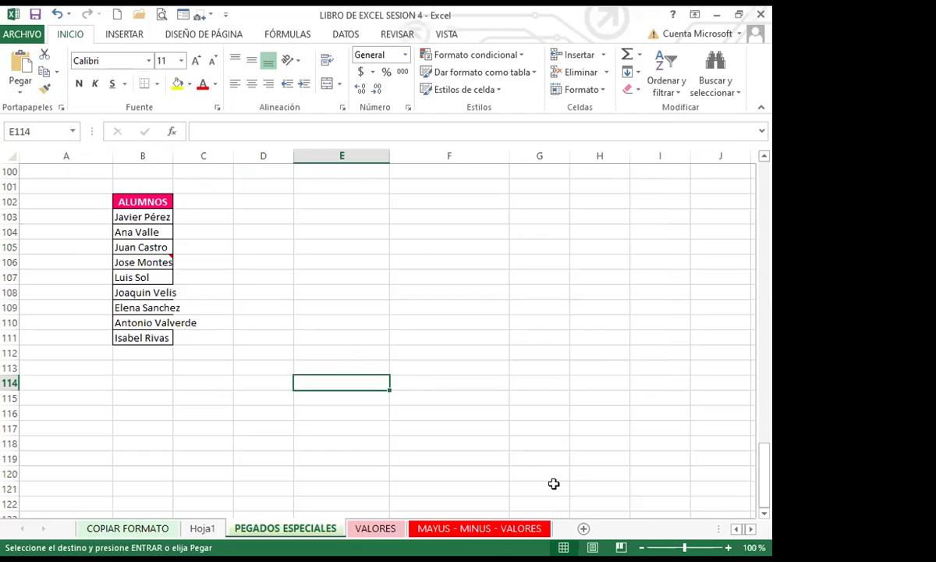